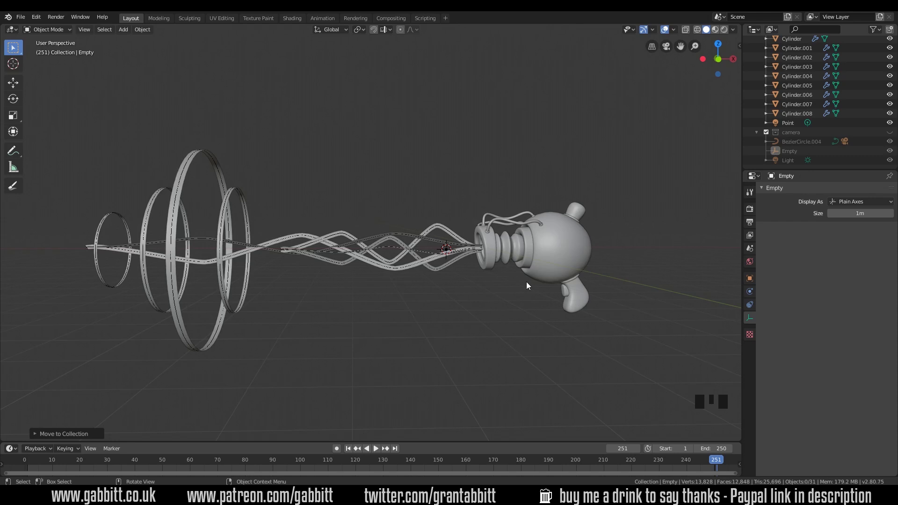
Examine the glass bulb on the red sphere up close in rendered shading and return the viewport to solid shading
middle_drag(531, 285, 501, 218)
click(507, 211)
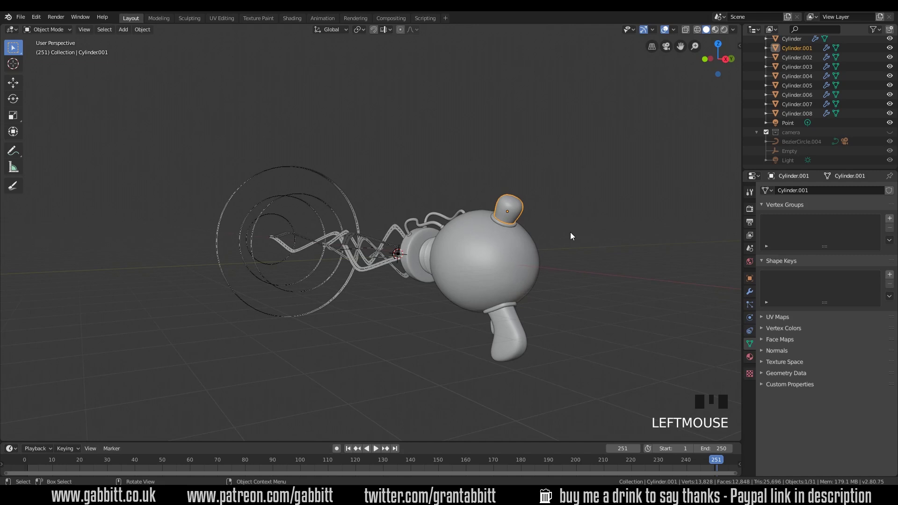
click(724, 29)
mouse_move(504, 229)
middle_down()
mouse_move(602, 232)
mouse_move(534, 238)
middle_up()
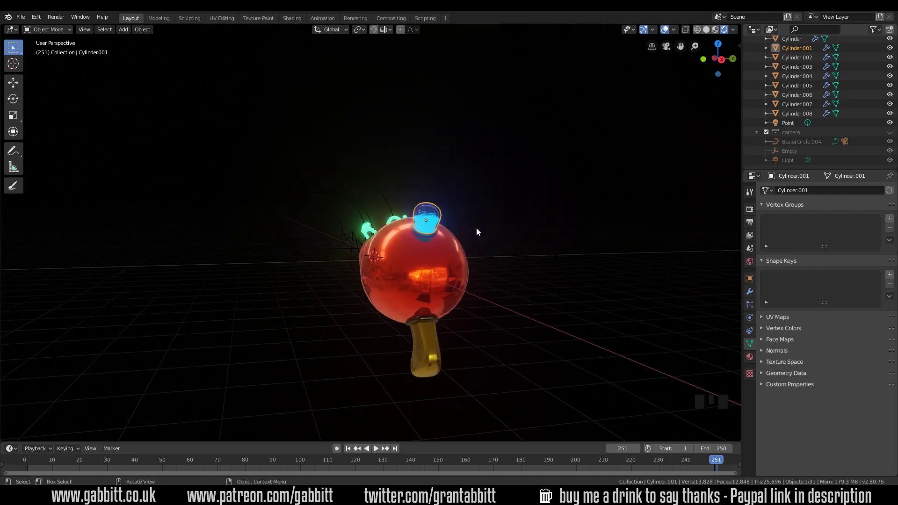
middle_drag(476, 227, 565, 223)
key(KP_Decimal)
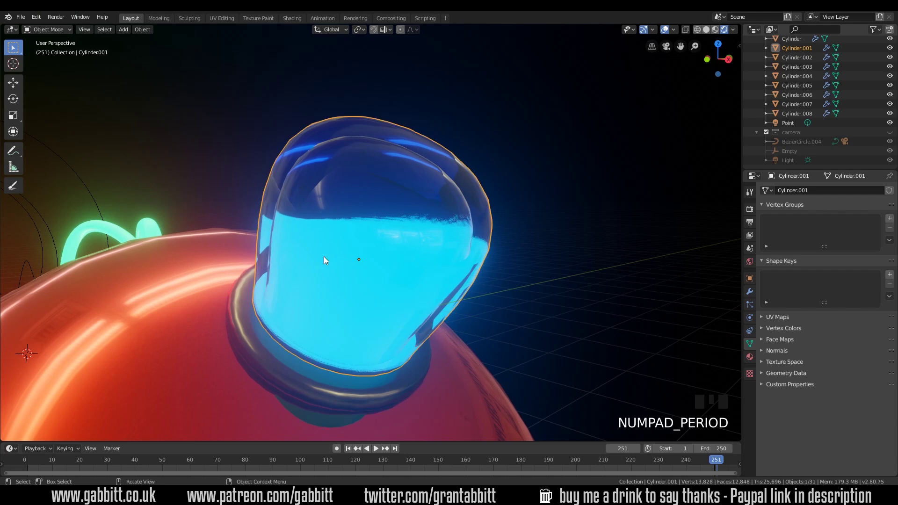
middle_drag(323, 257, 360, 262)
scroll(365, 262, down, 2)
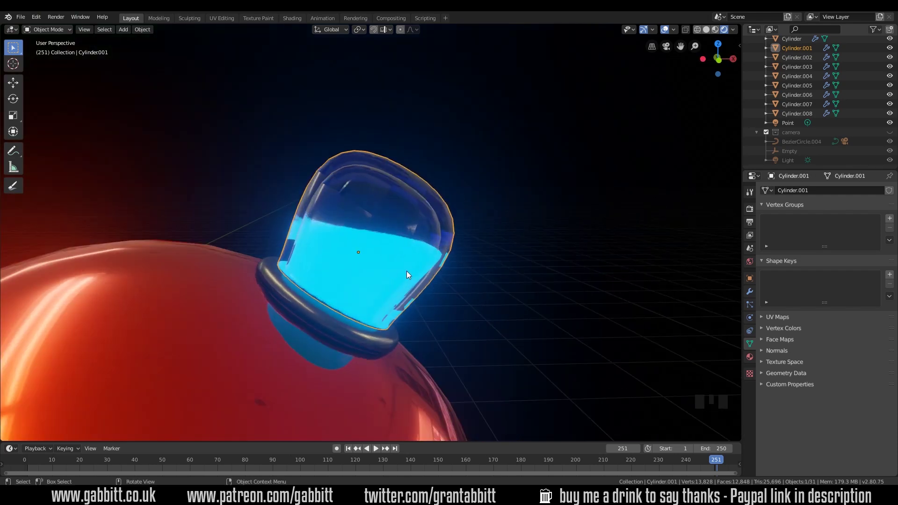
click(707, 29)
Place the 3D cursor on top of the sphere, between the cable ends and the existing bulb
middle_drag(606, 239, 265, 336)
scroll(361, 281, up, 2)
shift+right_click(251, 305)
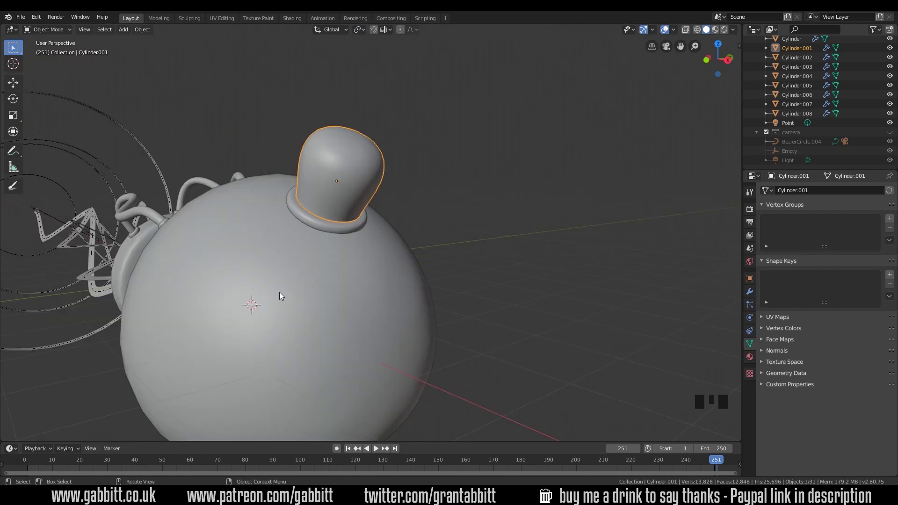
middle_drag(286, 311, 468, 308)
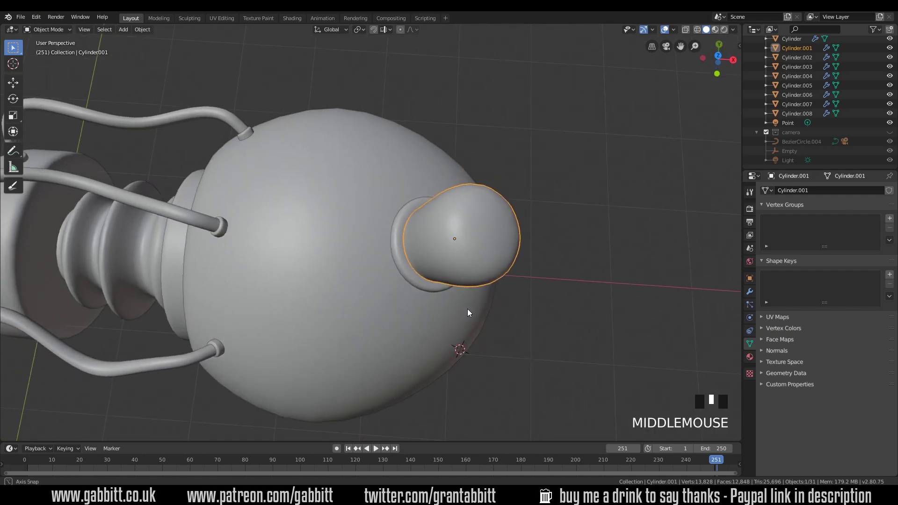
shift+right_click(306, 239)
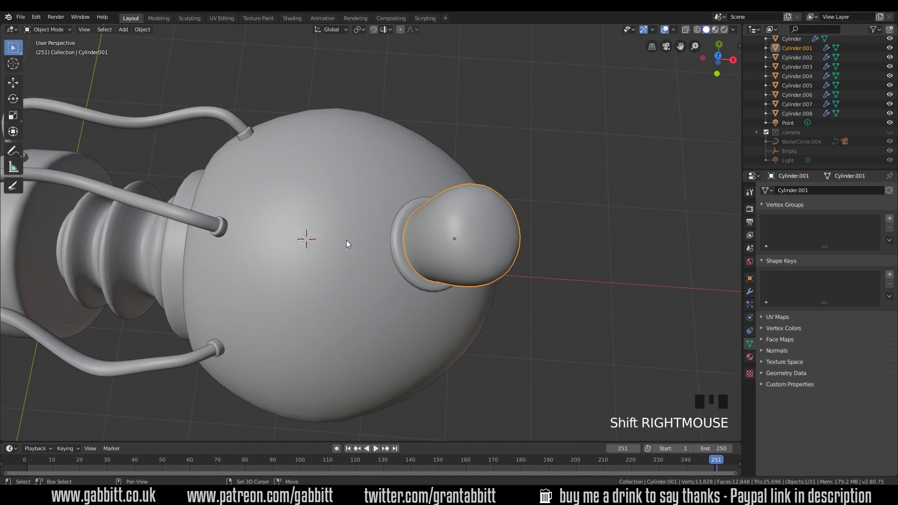
Add a mesh cylinder with 8 vertices at the 3D cursor
key(shift+a)
mouse_move(346, 240)
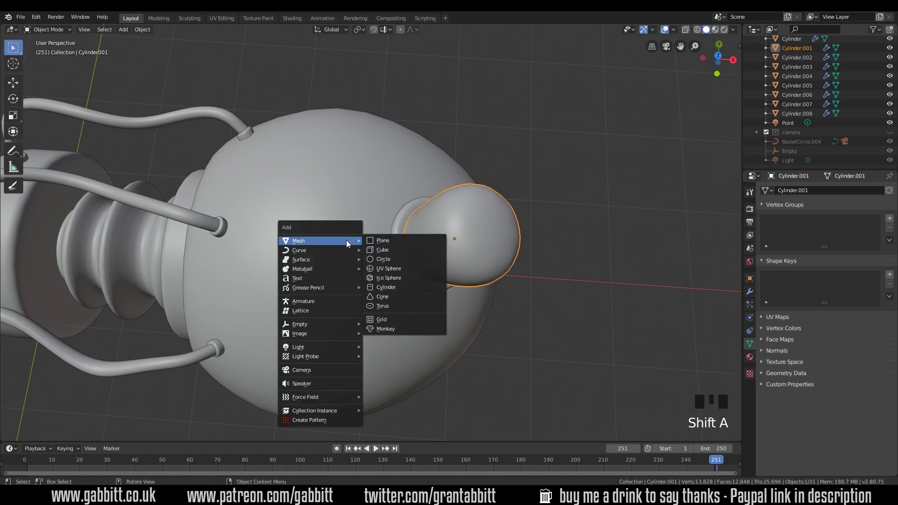
click(386, 286)
click(38, 434)
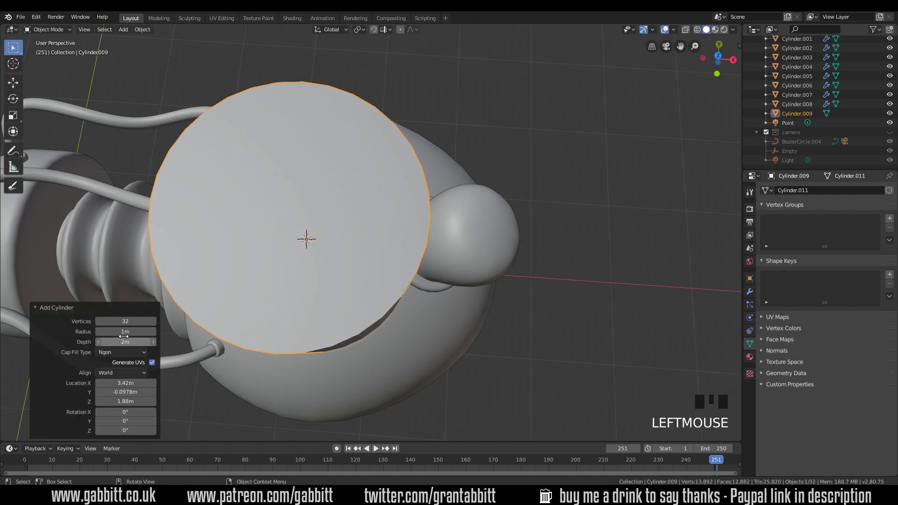
click(120, 322)
text(8)
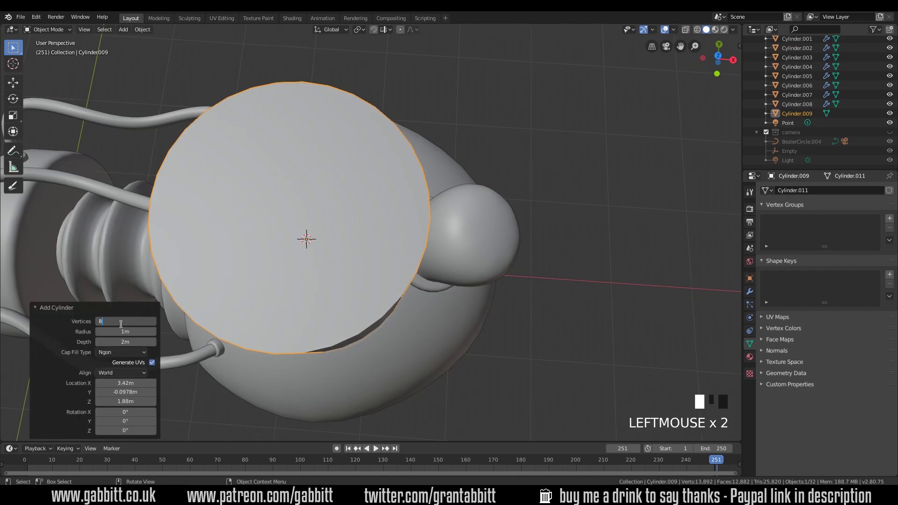
key(Return)
Scale the new cylinder by about 0.693 and again by about 0.62, and raise it about 0.338 m along Z onto the sphere
middle_drag(299, 281, 178, 151)
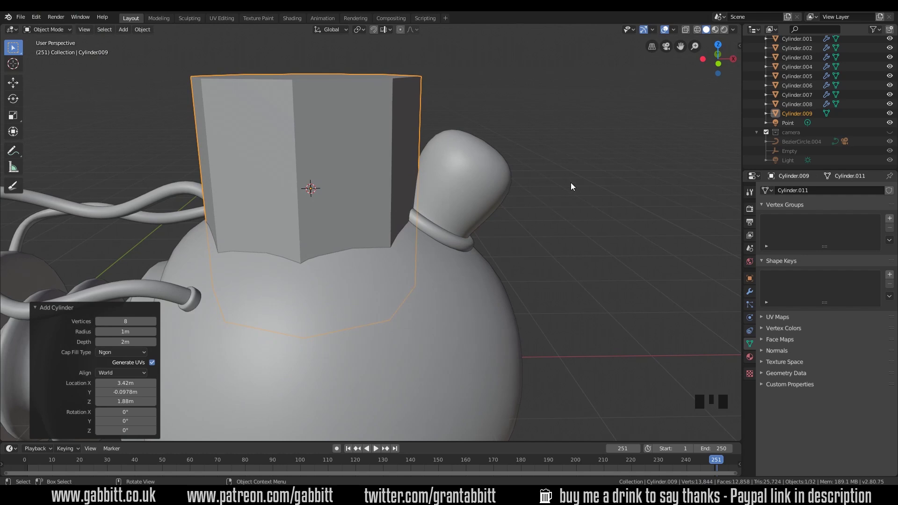
key(s)
click(520, 188)
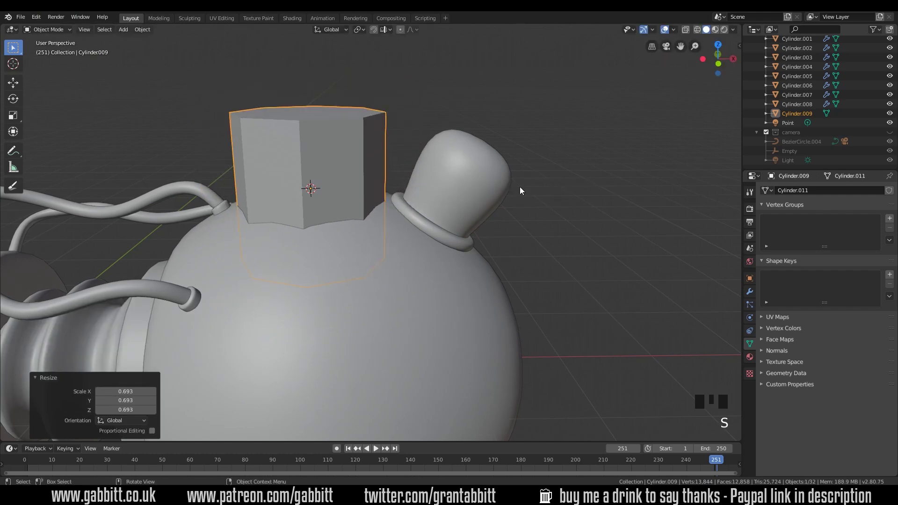
key(KP_1)
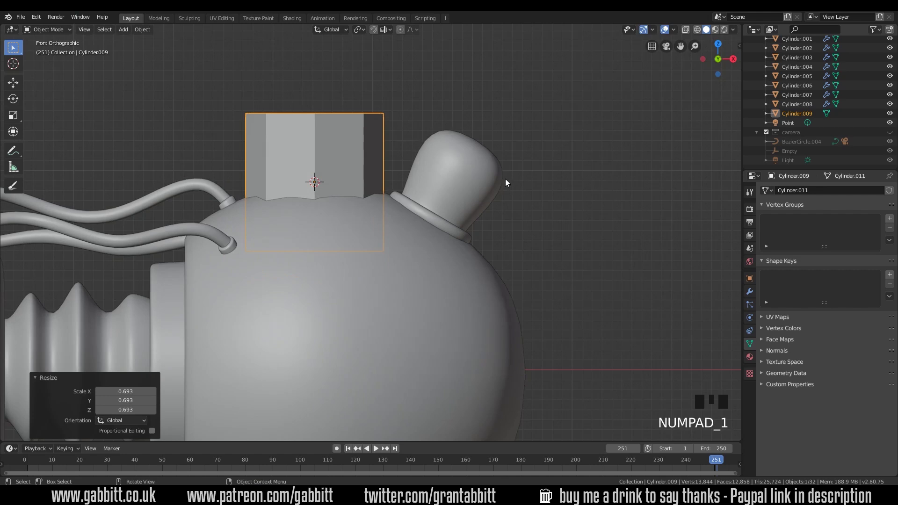
key(s)
click(470, 191)
key(g)
key(z)
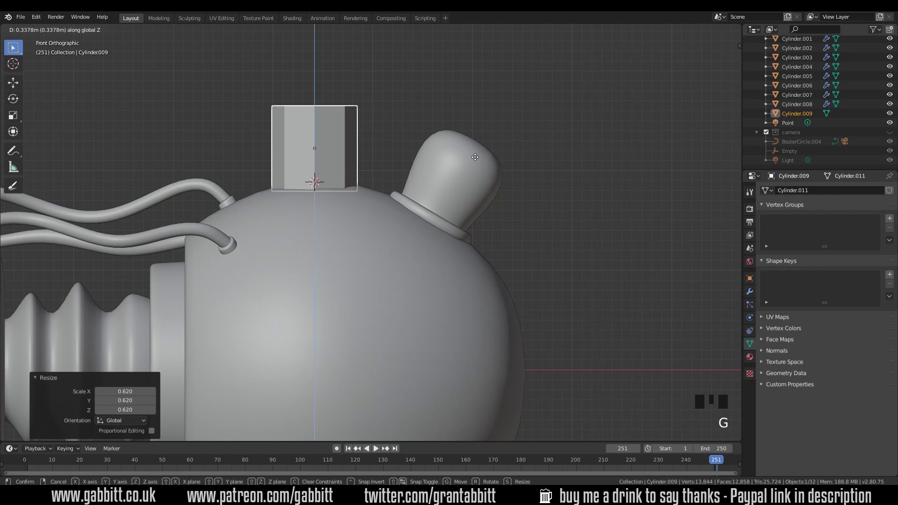
click(475, 157)
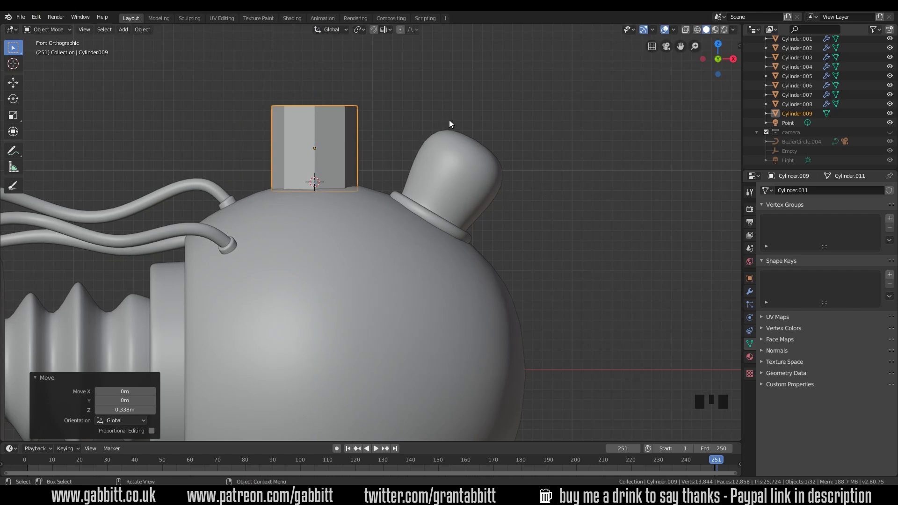
Cut one horizontal edge loop into the upper part of the cylinder and scale it out by about 1.192
key(Tab)
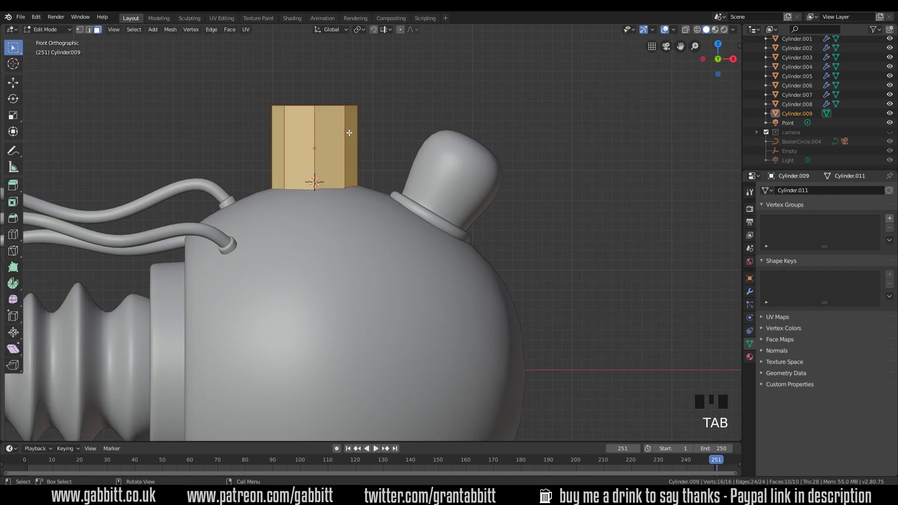
key(ctrl+r)
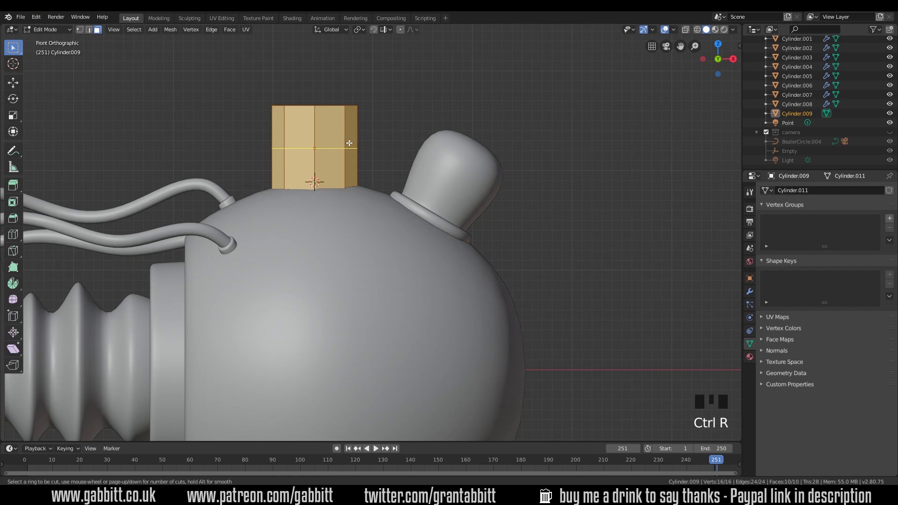
click(349, 133)
click(352, 126)
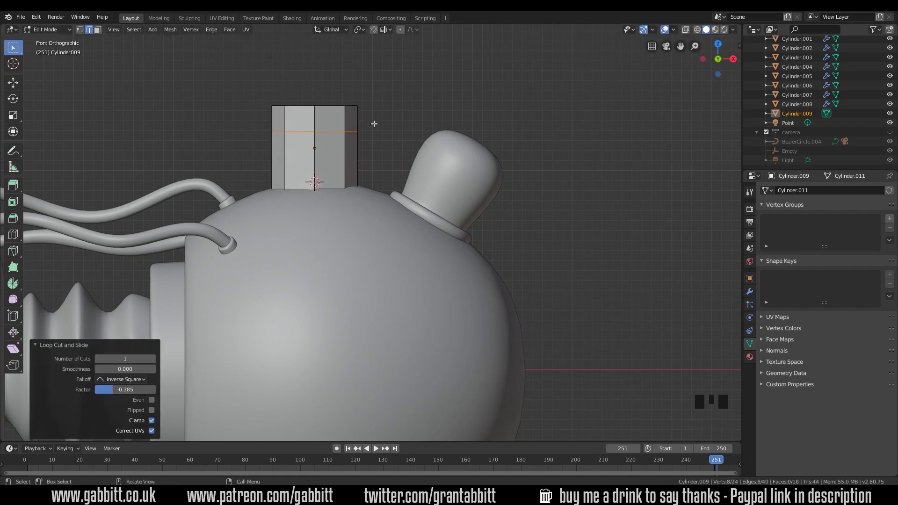
key(s)
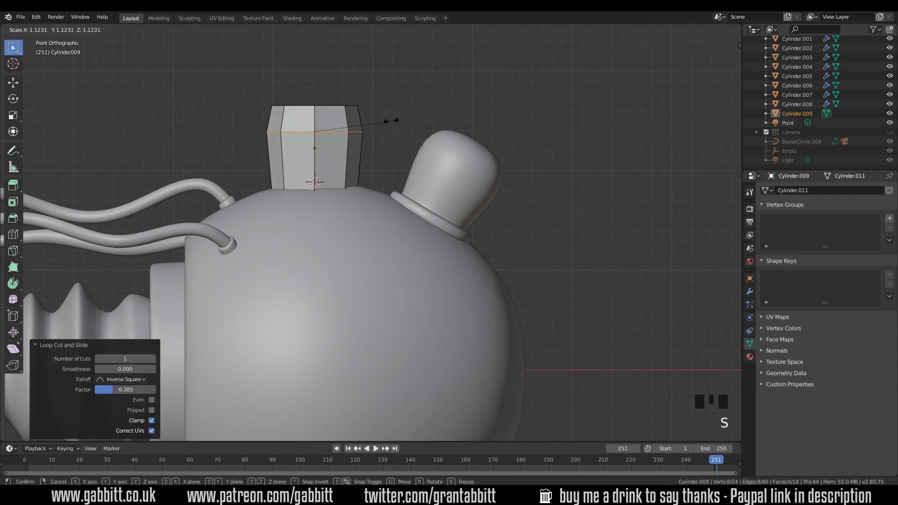
click(394, 121)
Add a Subdivision Surface modifier to the cylinder with 2 viewport subdivisions
middle_drag(369, 193, 357, 215)
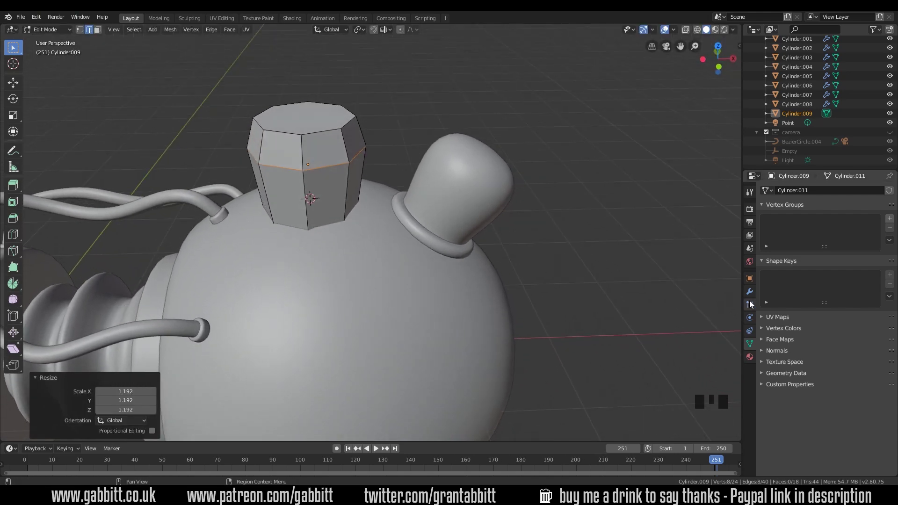
click(748, 293)
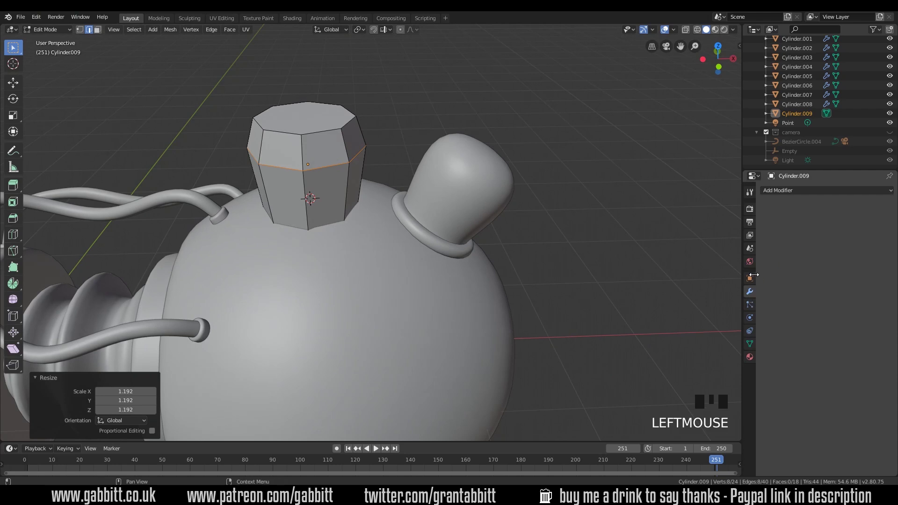
click(797, 190)
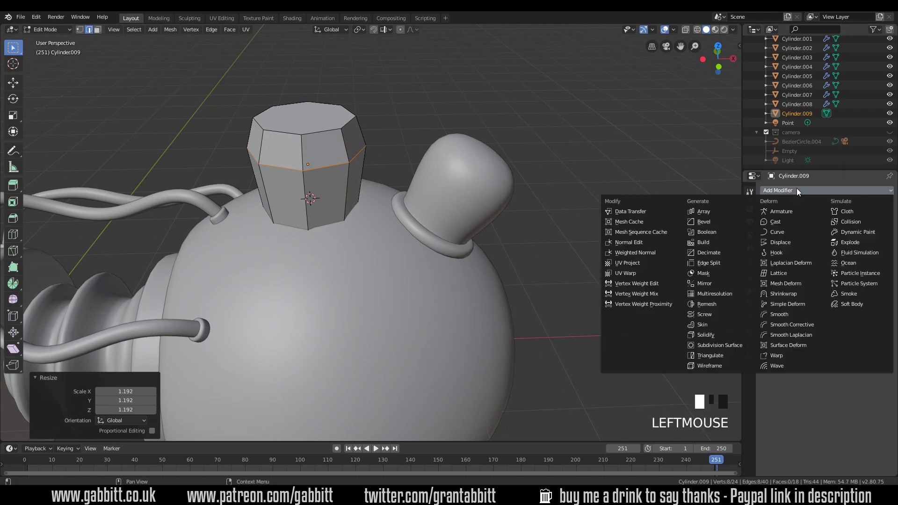
click(731, 344)
middle_drag(301, 164, 306, 185)
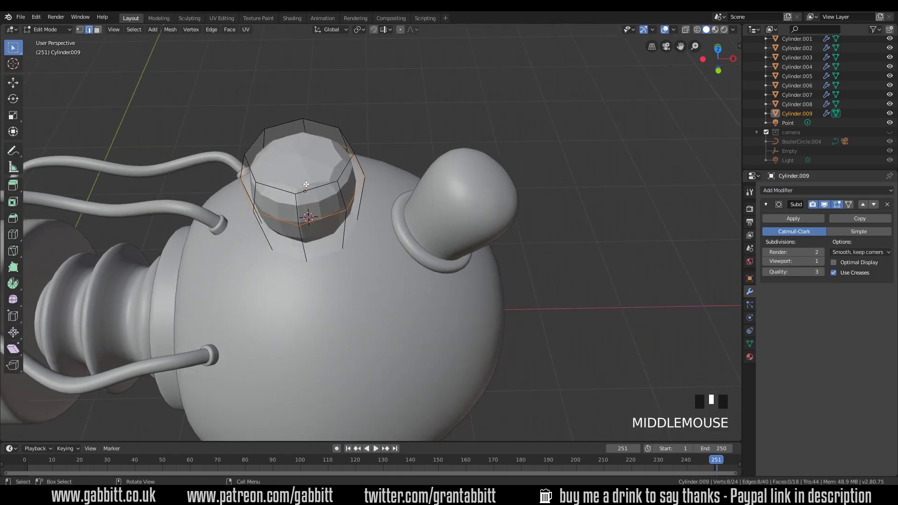
click(822, 260)
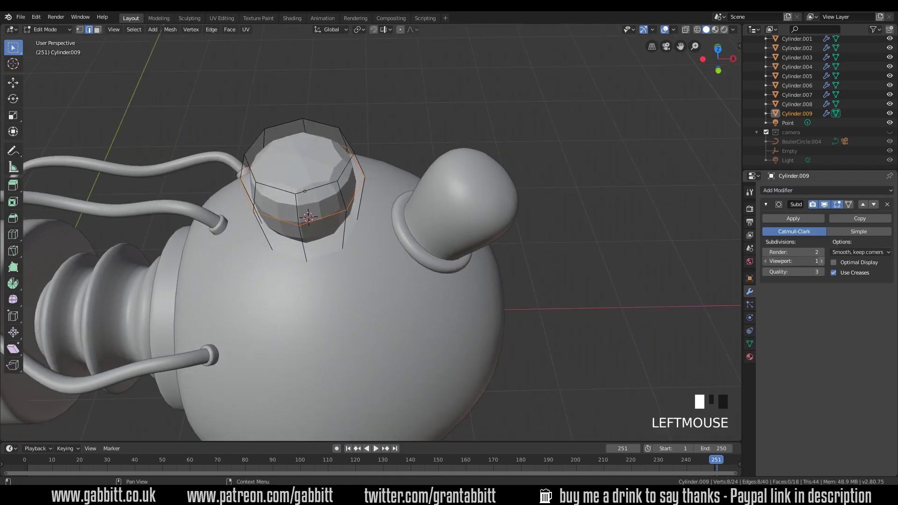
Shade the subdivided cylinder smooth in Object Mode and compare it with the existing bulb
key(Tab)
right_click(318, 171)
click(318, 170)
middle_drag(329, 187, 326, 116)
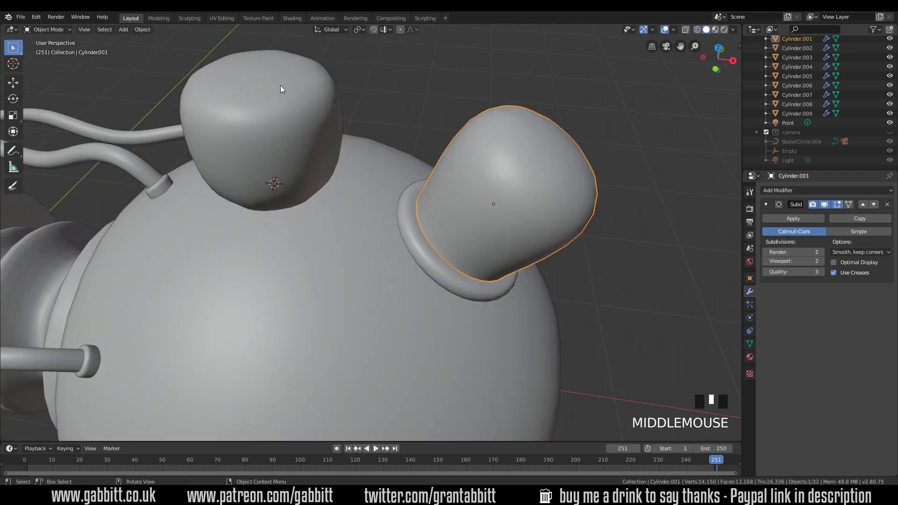
middle_drag(189, 128, 277, 179)
Apply Poke Faces to the top face of the new cylinder and check the smoothed shape in Object Mode
click(270, 169)
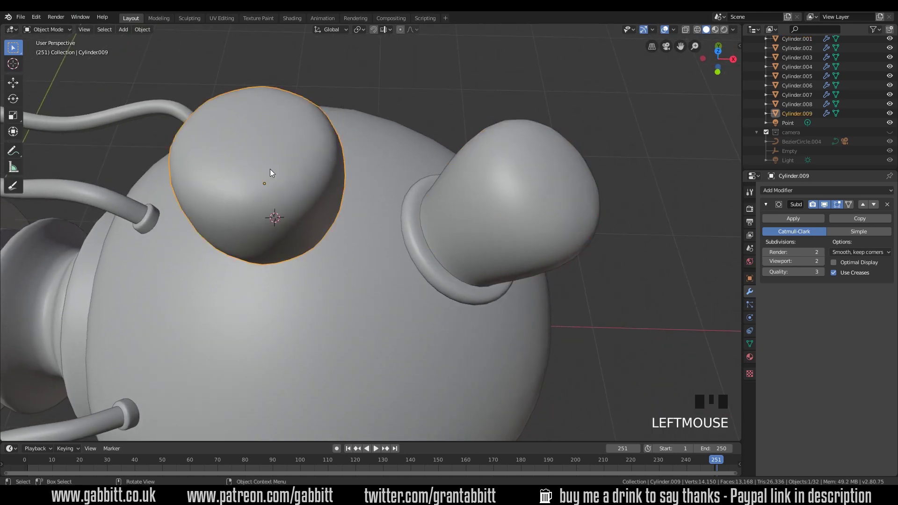
key(Tab)
shift+middle_drag(290, 128, 413, 178)
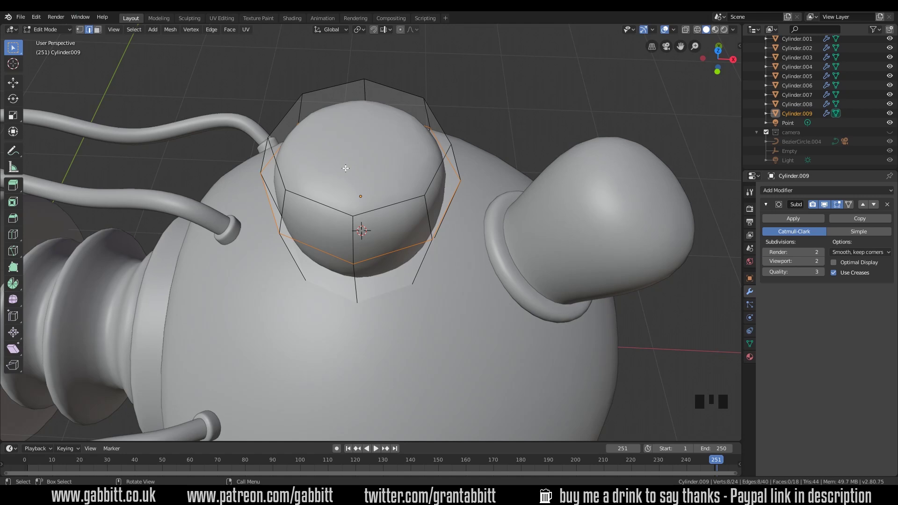
key(3)
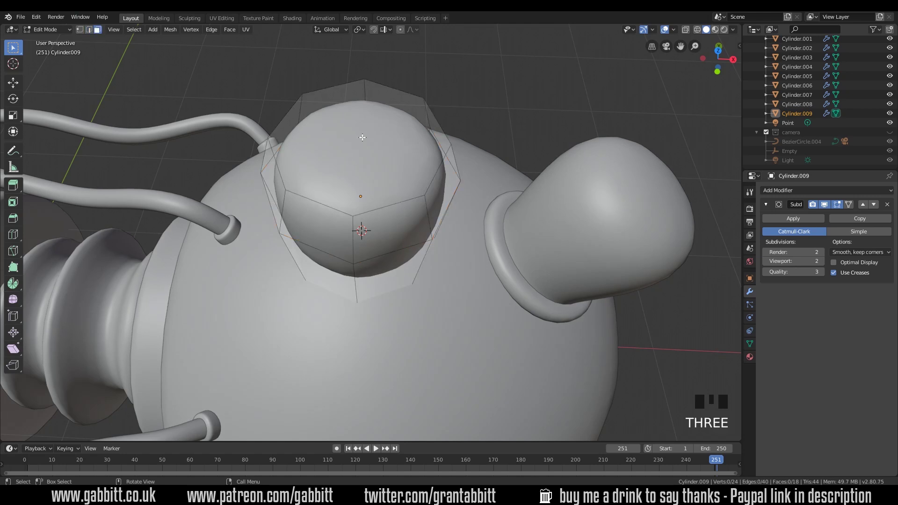
click(413, 153)
right_click(363, 196)
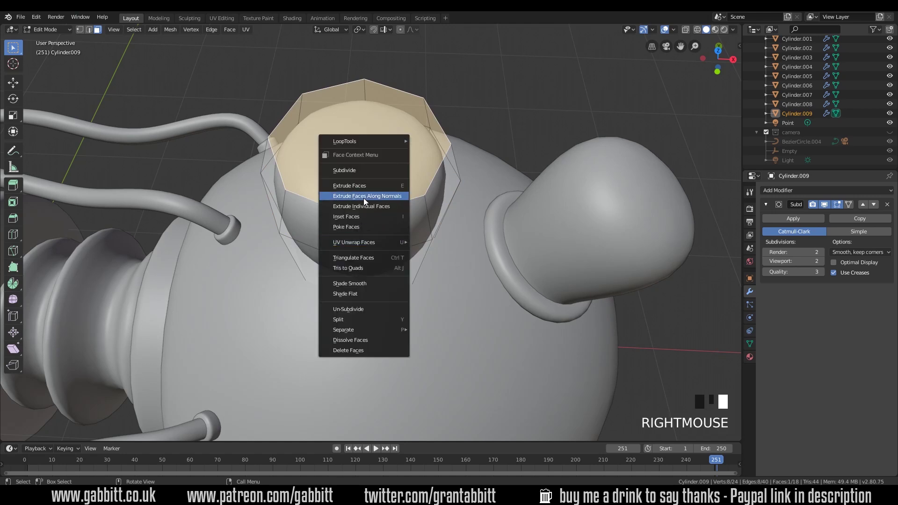
click(358, 226)
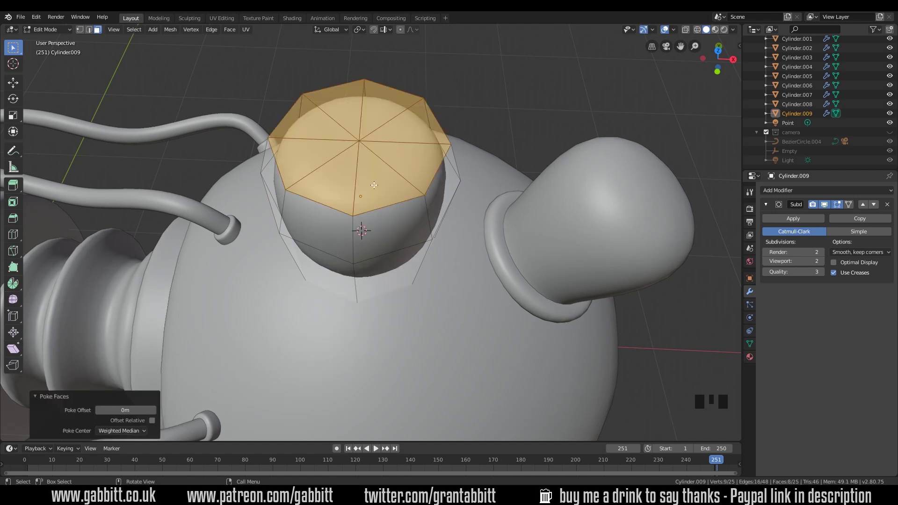
key(Tab)
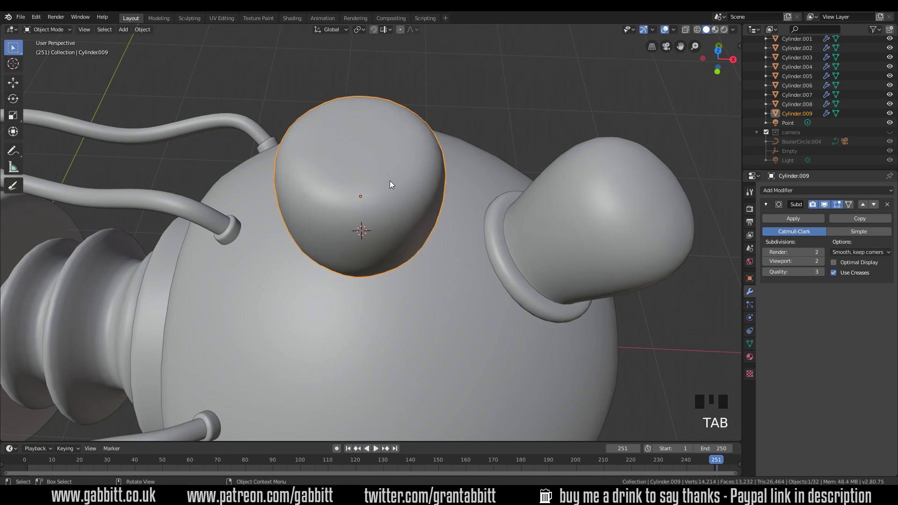
mouse_move(391, 185)
middle_down()
mouse_move(386, 151)
mouse_move(383, 181)
middle_up()
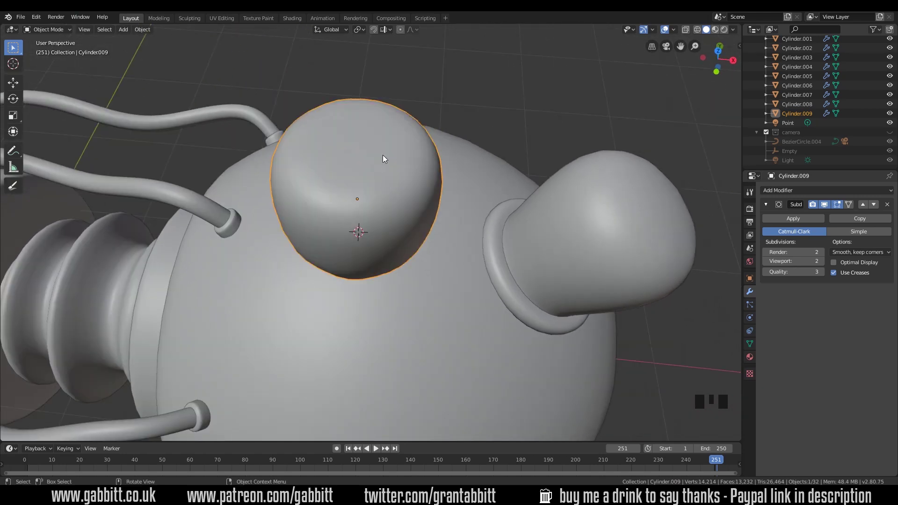
Scale the poked top faces of the cylinder in by about 0.814
key(Tab)
key(Tab)
key(Tab)
middle_drag(397, 191, 490, 54)
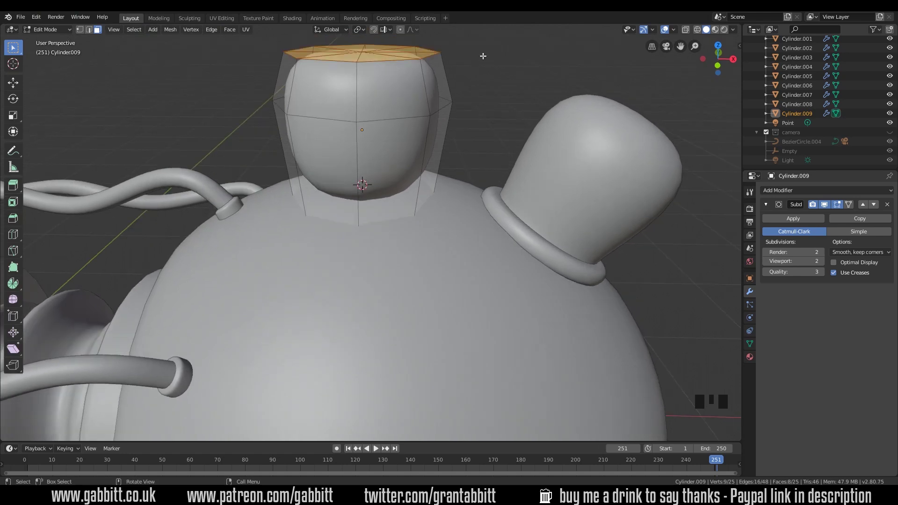
key(s)
click(423, 116)
Add one loop cut around the new bulb and slide it toward the base by a factor of about 0.743
middle_drag(421, 120, 423, 116)
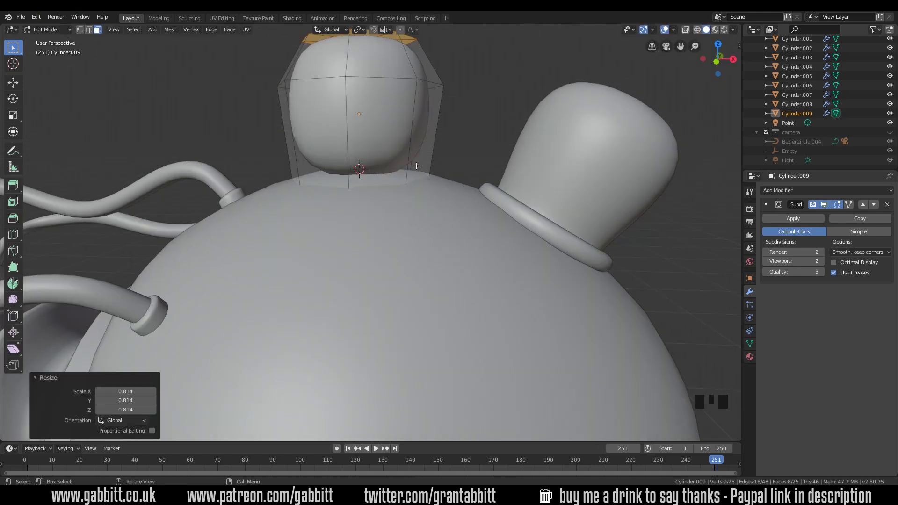
key(ctrl+r)
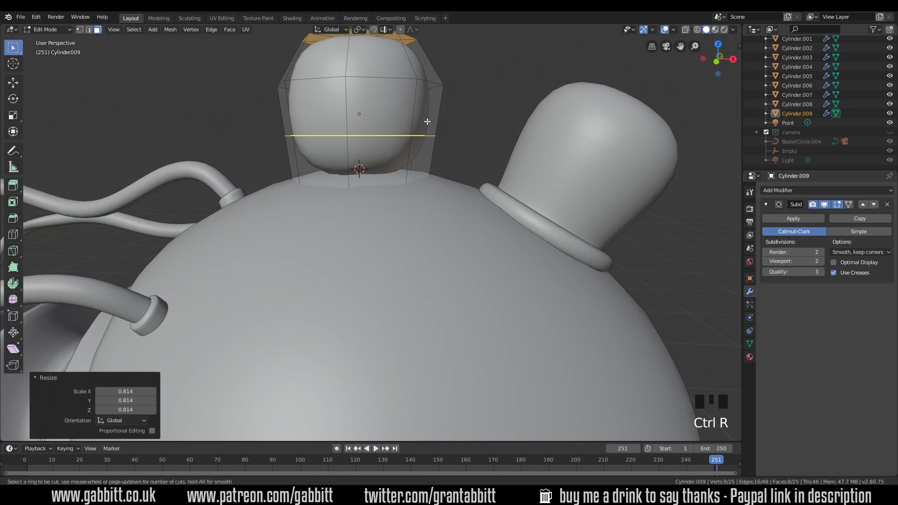
click(427, 121)
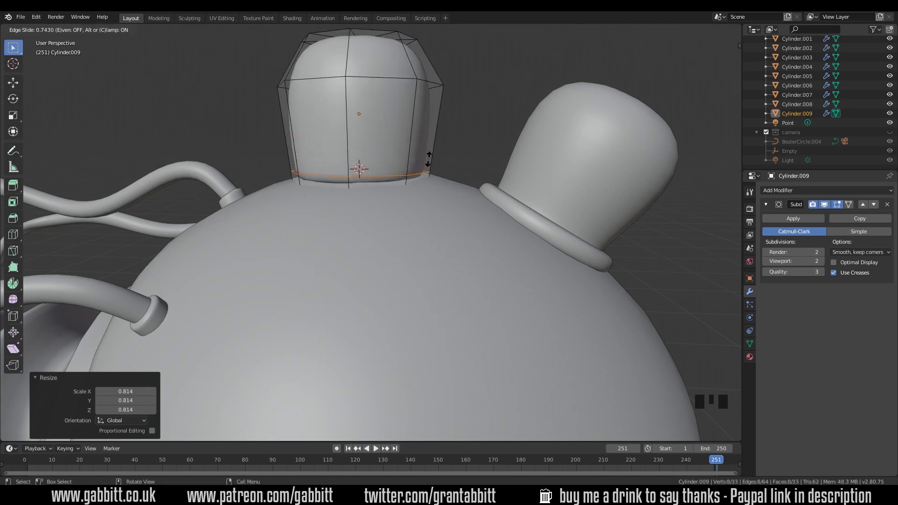
click(428, 159)
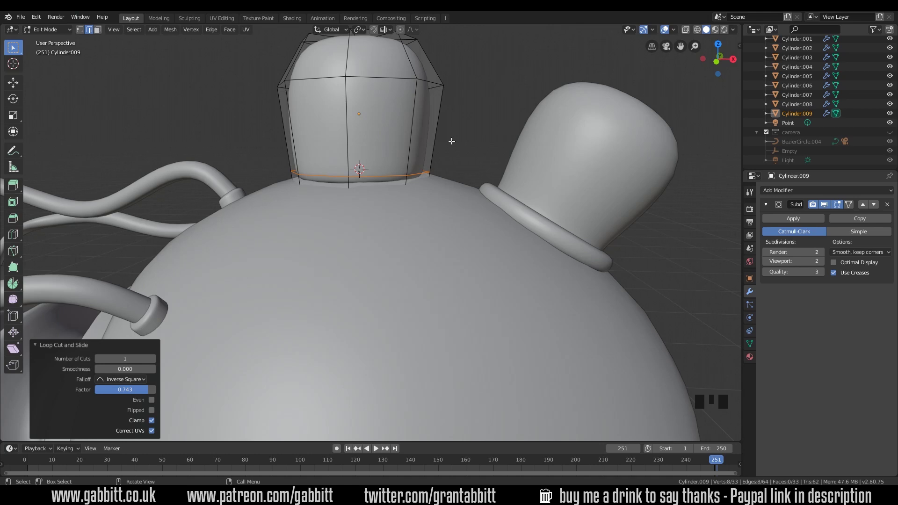
Extrude the band of faces at the bulb's base outward into a rim, scaled about 1.196 in X and Y with Z excluded
key(3)
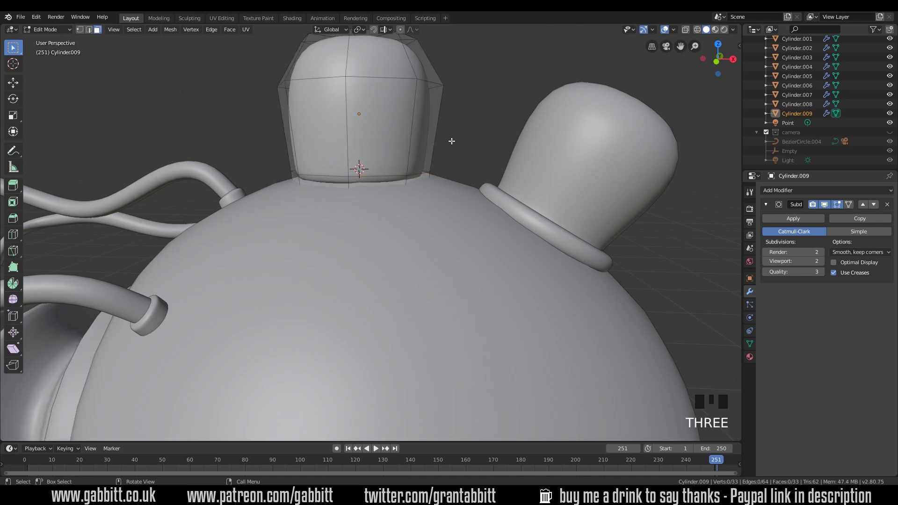
alt+click(349, 183)
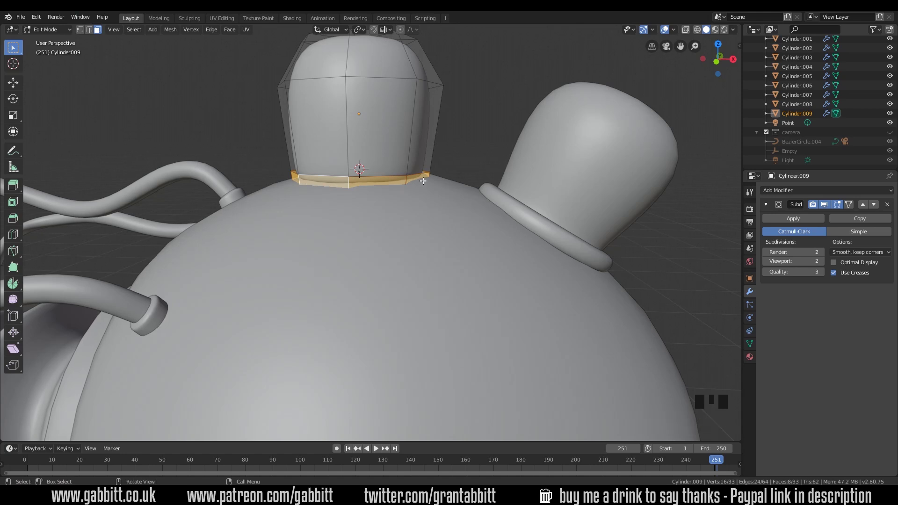
key(e)
key(s)
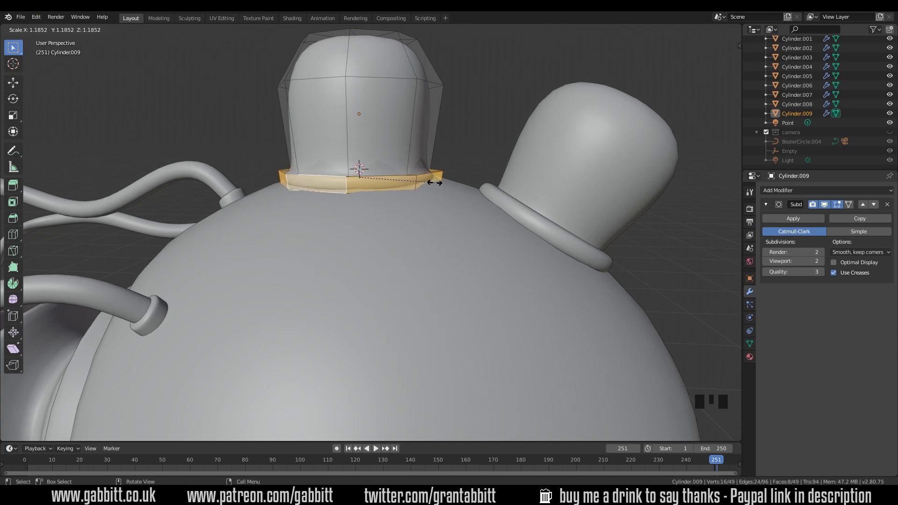
key(shift+z)
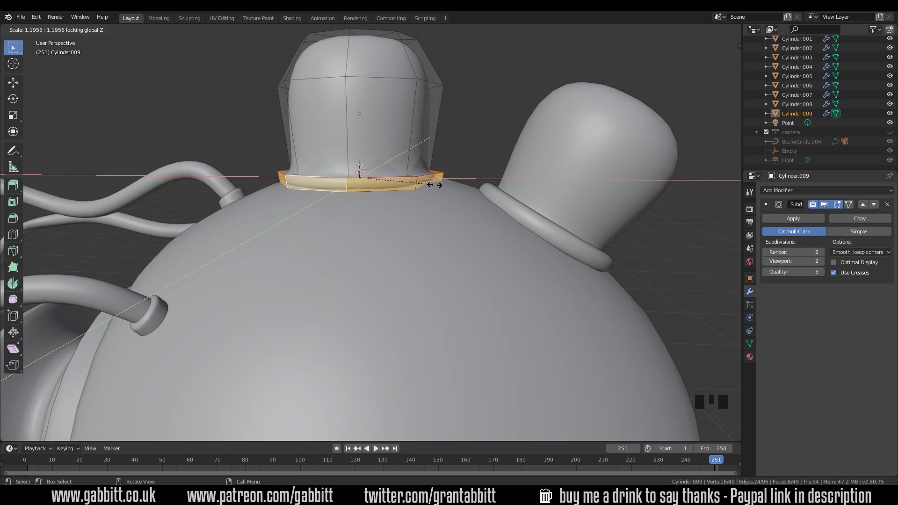
click(436, 185)
mouse_move(434, 213)
middle_down()
mouse_move(445, 212)
mouse_move(452, 228)
mouse_move(443, 211)
mouse_move(440, 227)
mouse_move(423, 201)
middle_up()
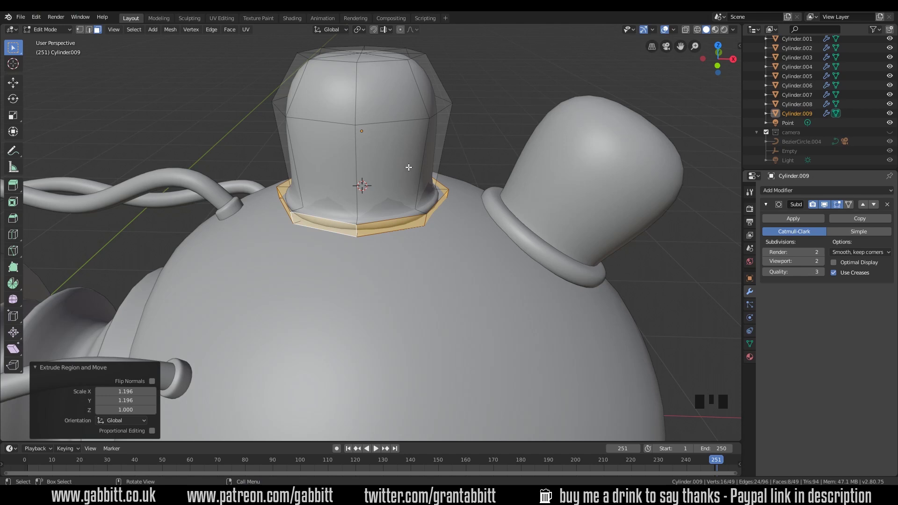
Add a loop cut to the bulb wall, slide it down close to the rim by about 0.863, and return to Object Mode
key(ctrl+r)
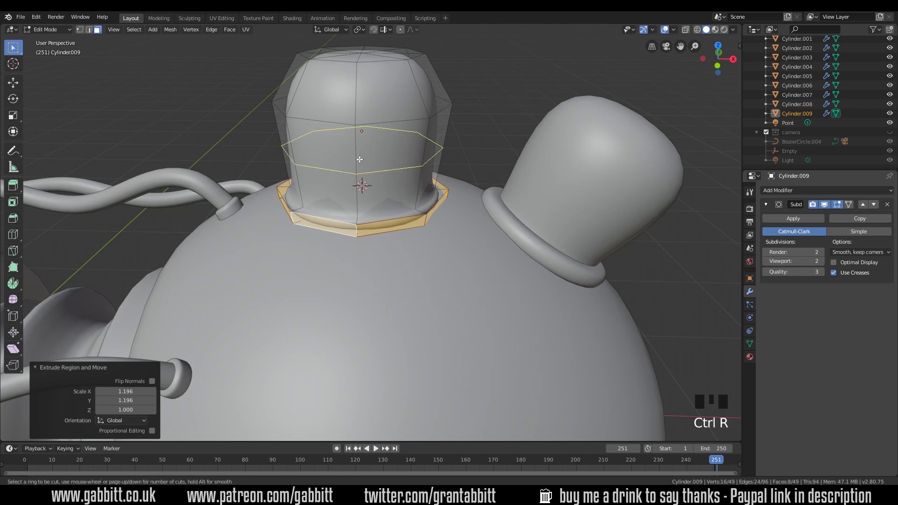
click(359, 159)
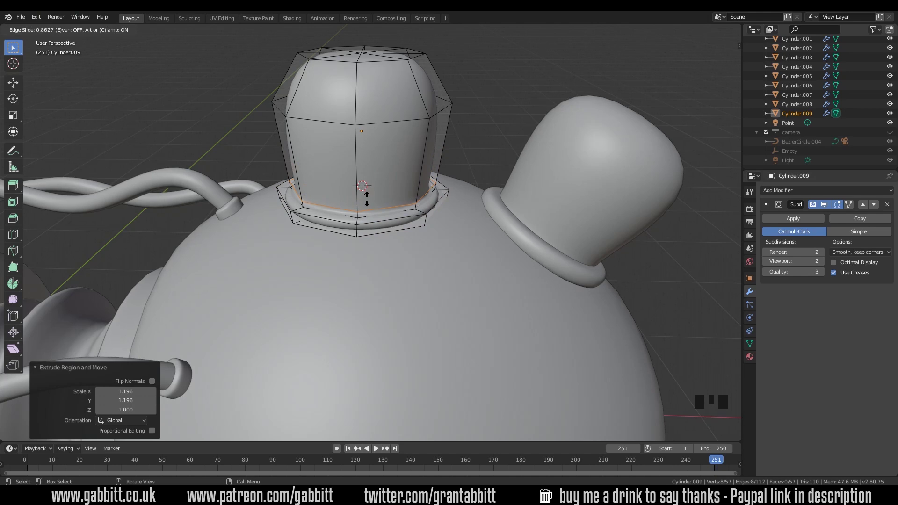
click(366, 199)
middle_drag(399, 218, 397, 198)
key(Tab)
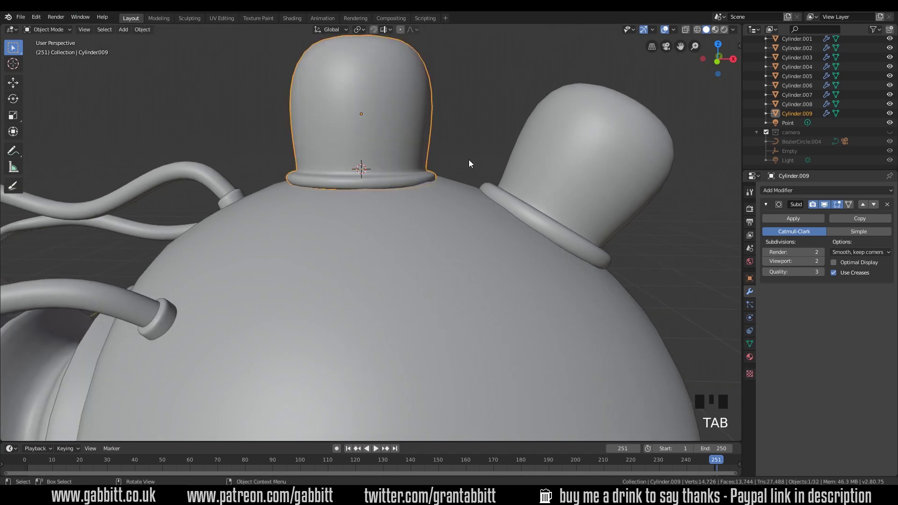
Rotate the new bulb about -1.49° around the global Y axis and check how it sits on the sphere
key(r)
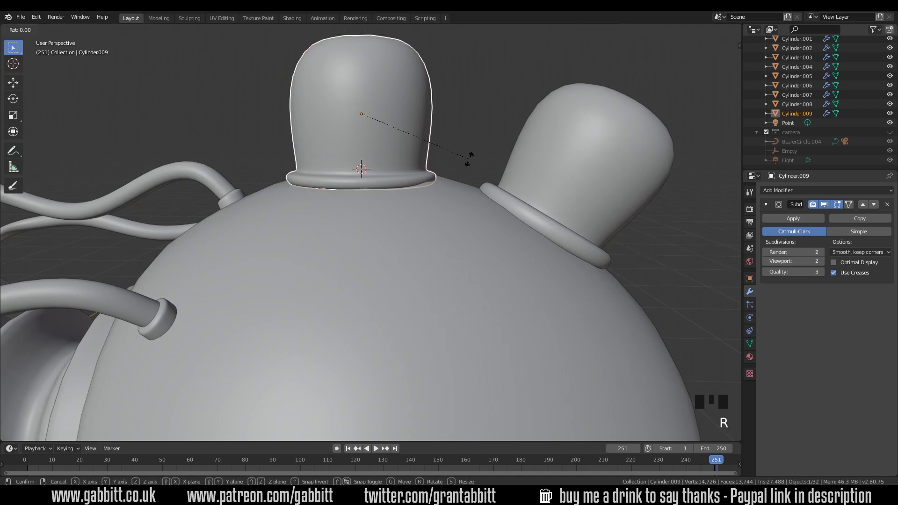
key(y)
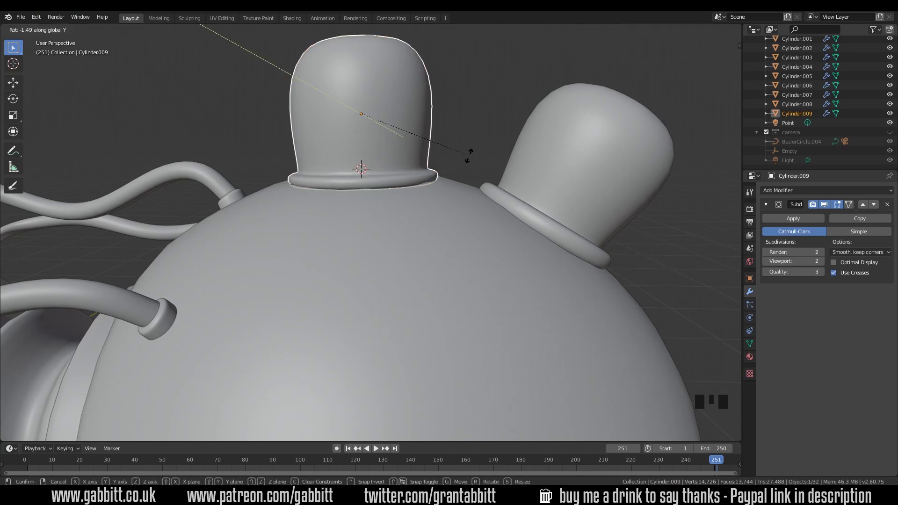
click(467, 156)
middle_drag(497, 185, 470, 204)
scroll(476, 197, down, 3)
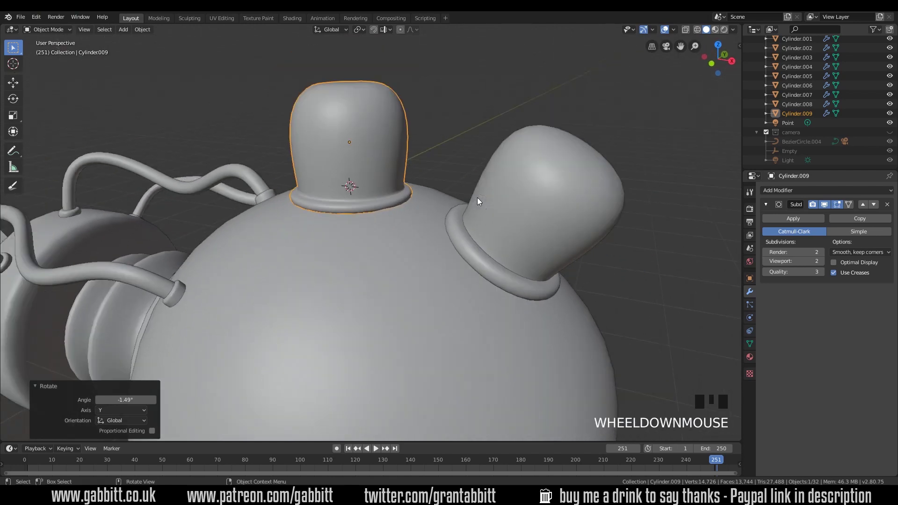
scroll(490, 168, up, 1)
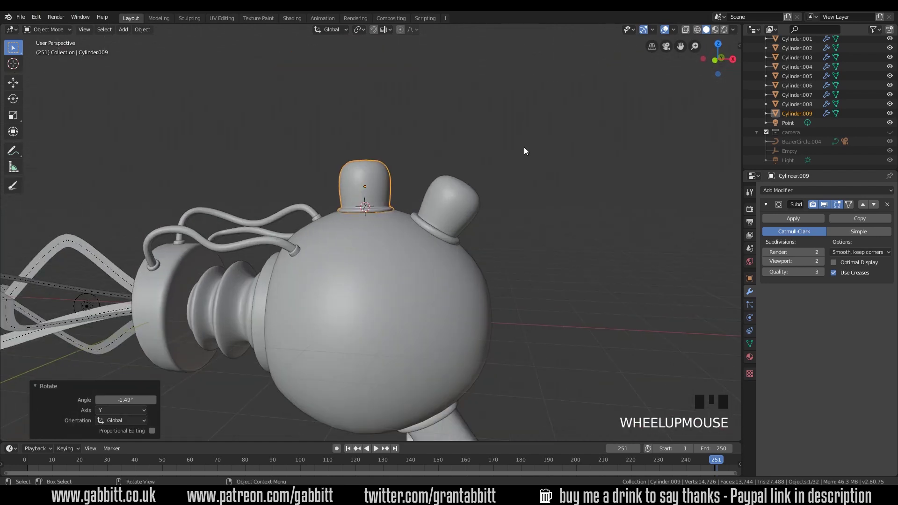
middle_drag(527, 148, 537, 155)
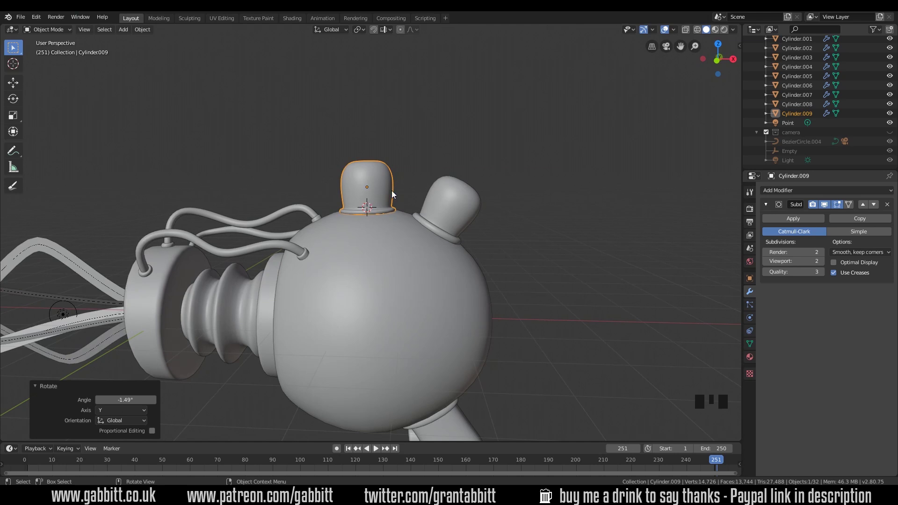
Adjust the underside of the bulb's rim along the Z axis where it meets the sphere
key(KP_Decimal)
key(Tab)
middle_drag(367, 201, 369, 231)
alt+click(415, 256)
key(g)
key(z)
click(416, 235)
Isolate the bulb to select its rim's underside faces, bring the whole model back, and return to Object Mode
click(410, 189)
click(407, 191)
key(KP_Divide)
alt+shift+click(339, 285)
shift+click(341, 293)
shift+click(341, 294)
key(KP_Divide)
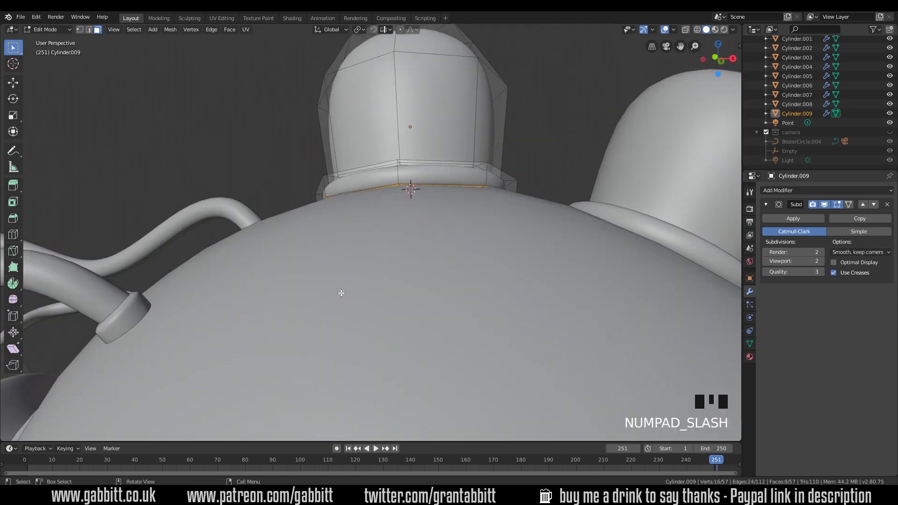
middle_click(416, 304)
scroll(444, 301, down, 4)
key(Tab)
scroll(493, 289, down, 3)
middle_drag(492, 289, 526, 279)
scroll(526, 278, up, 5)
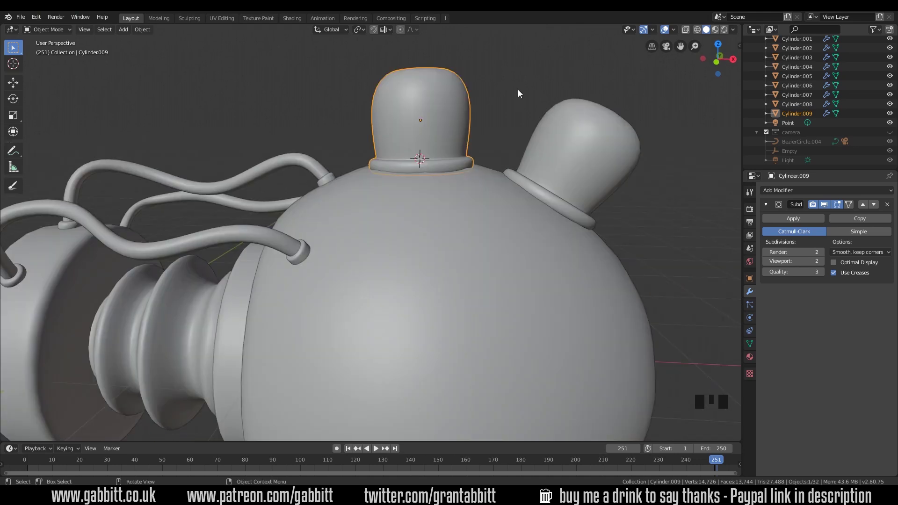
Preview the bulb beside the liquid-filled canister in Rendered shading, and return to Solid shading
click(725, 31)
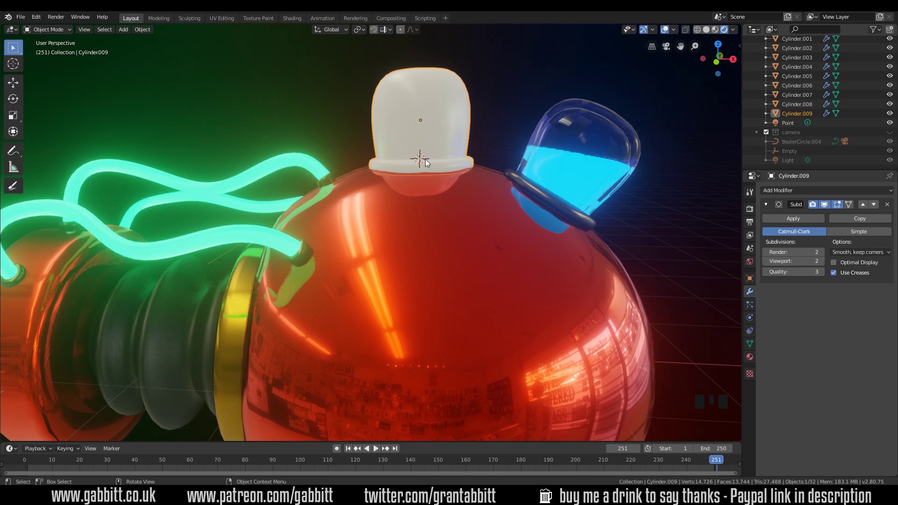
middle_drag(439, 162, 426, 181)
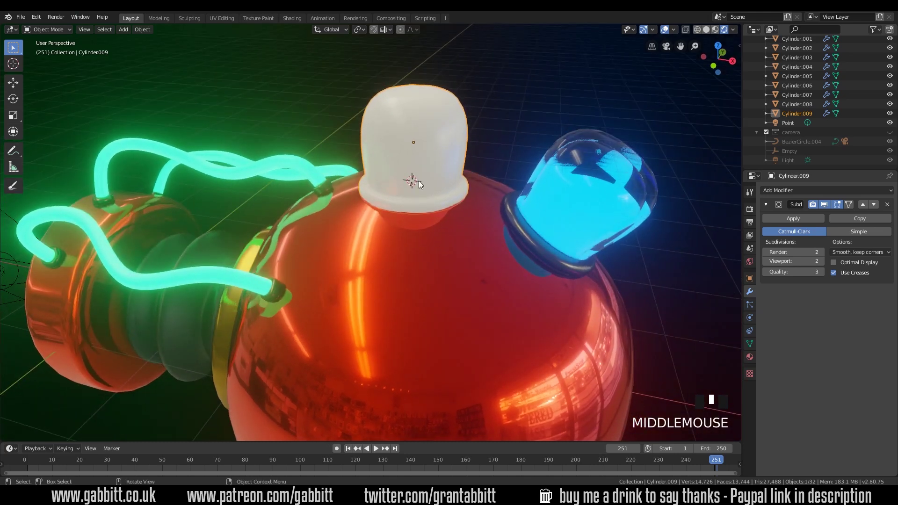
click(707, 29)
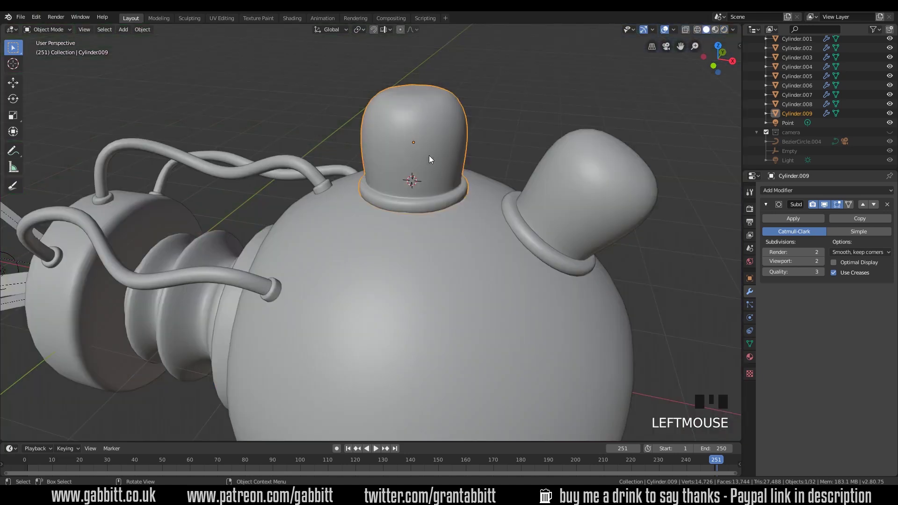
Add an 8-vertex cylinder at the bulb's base for the liquid and scale it to about 0.369
key(shift+a)
mouse_move(428, 155)
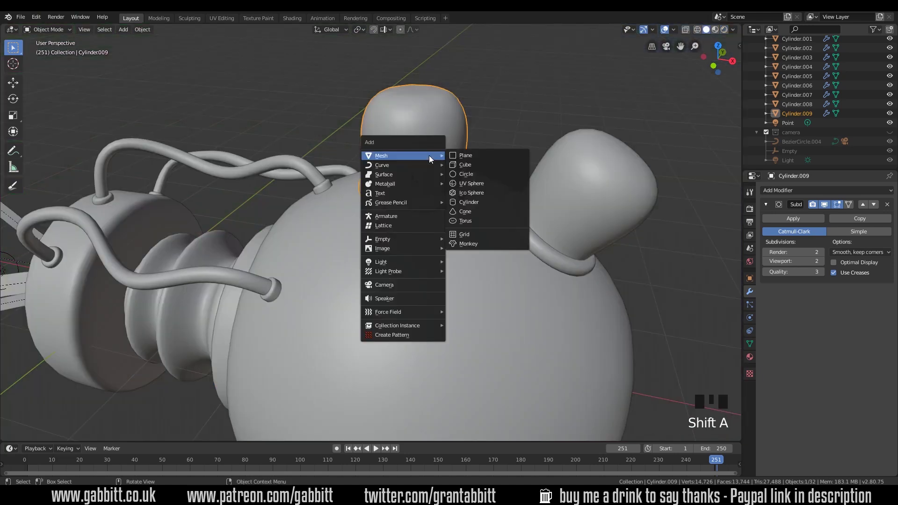
click(464, 202)
key(s)
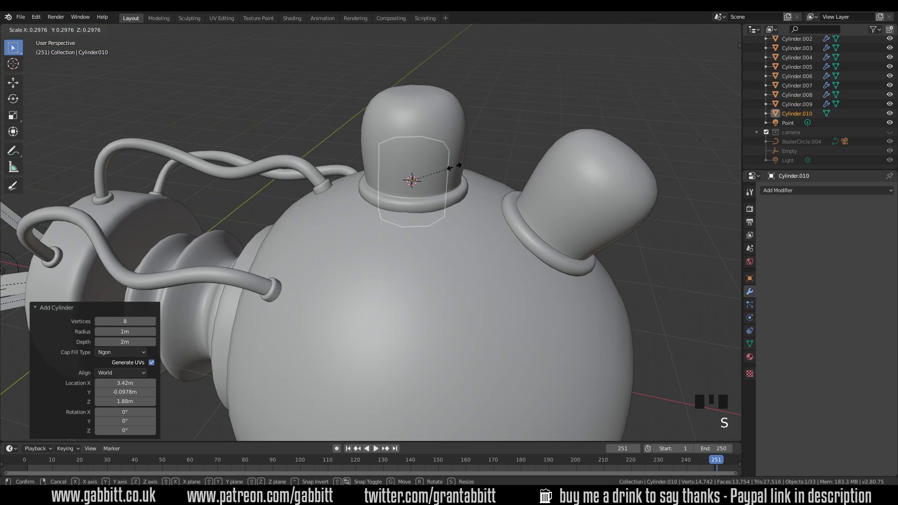
click(467, 163)
middle_drag(468, 162, 451, 159)
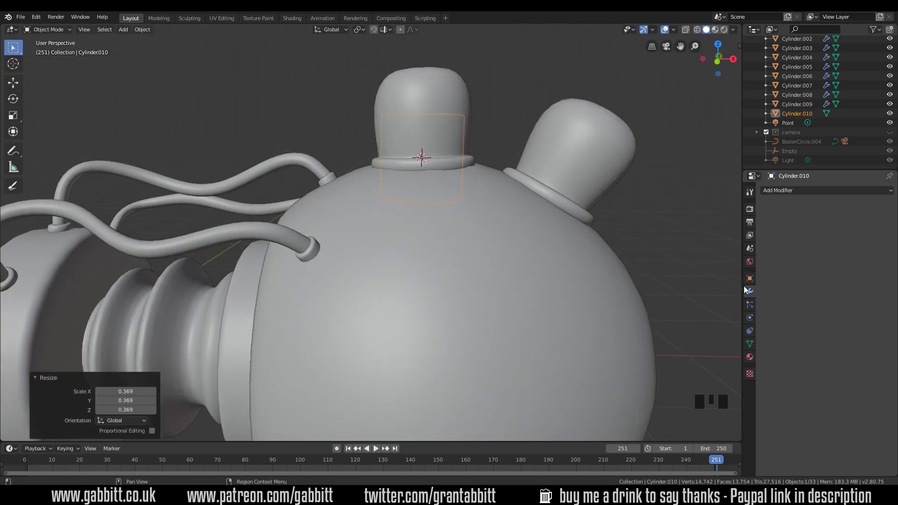
Add a Subdivision Surface modifier to the liquid cylinder and display the scene in Wireframe shading
click(795, 190)
click(691, 345)
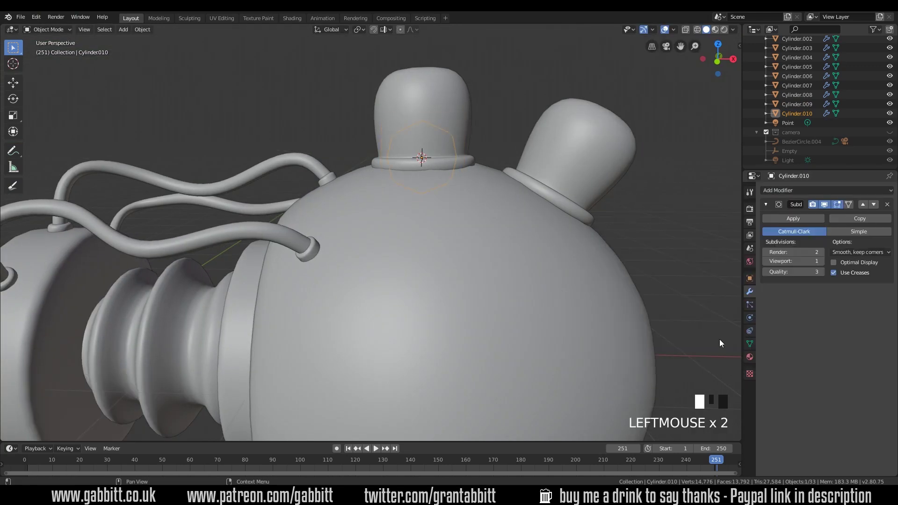
key(z)
click(430, 164)
scroll(447, 168, up, 3)
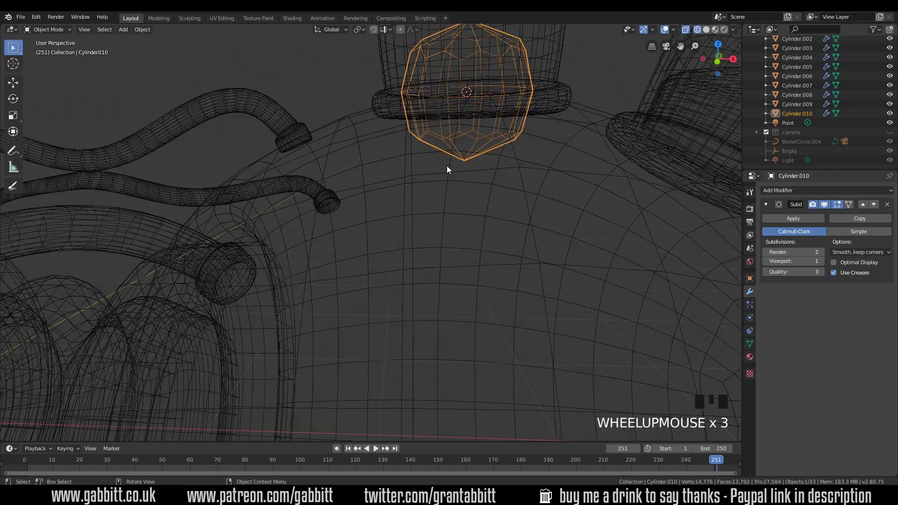
shift+middle_drag(447, 166, 370, 200)
In Edit Mode, add a loop cut to the liquid cylinder and slide it up close to the top face
key(Tab)
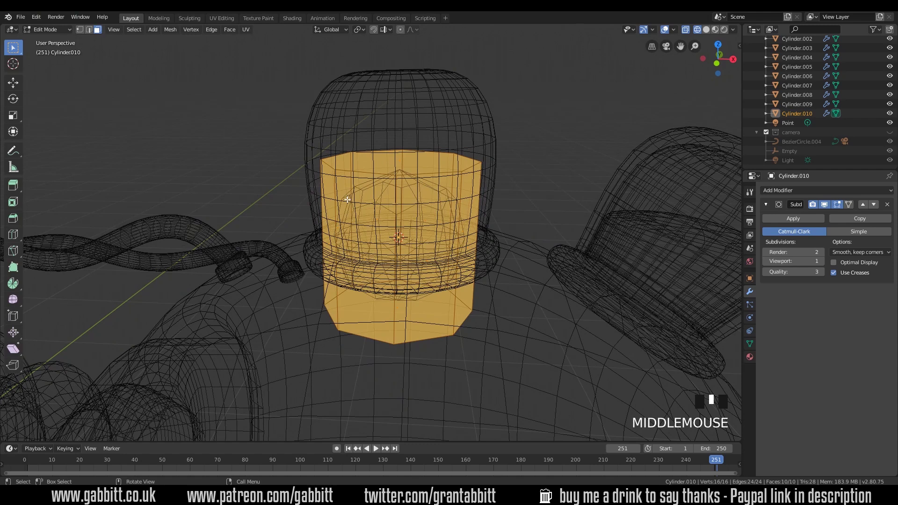
key(ctrl+r)
click(398, 222)
drag(399, 180, 402, 164)
click(403, 166)
Raise the liquid cylinder's bottom face about 0.352 m along Z so it sits inside the bulb's rim
middle_drag(414, 215, 403, 259)
key(3)
click(405, 263)
key(g)
key(z)
click(404, 206)
middle_drag(405, 206, 431, 197)
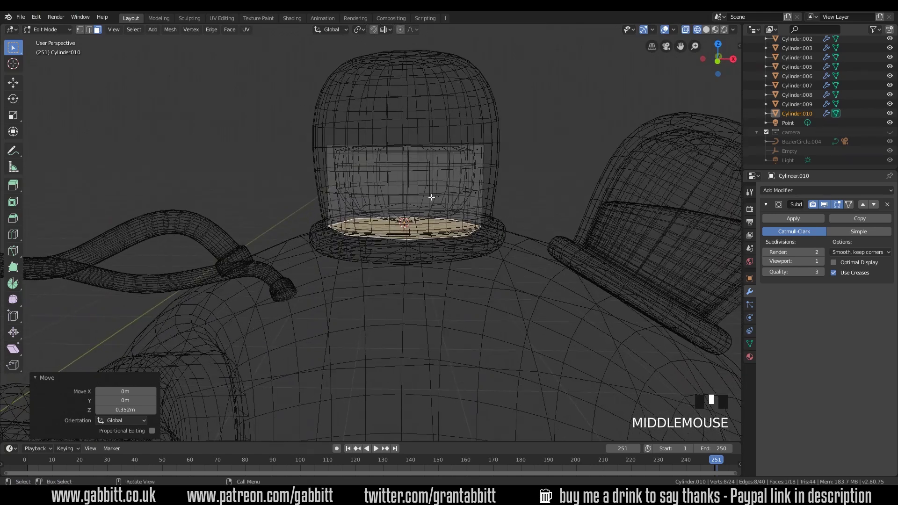
Add a second loop cut to the liquid cylinder and slide it down by about 0.7 toward the bottom face
key(ctrl+r)
click(468, 188)
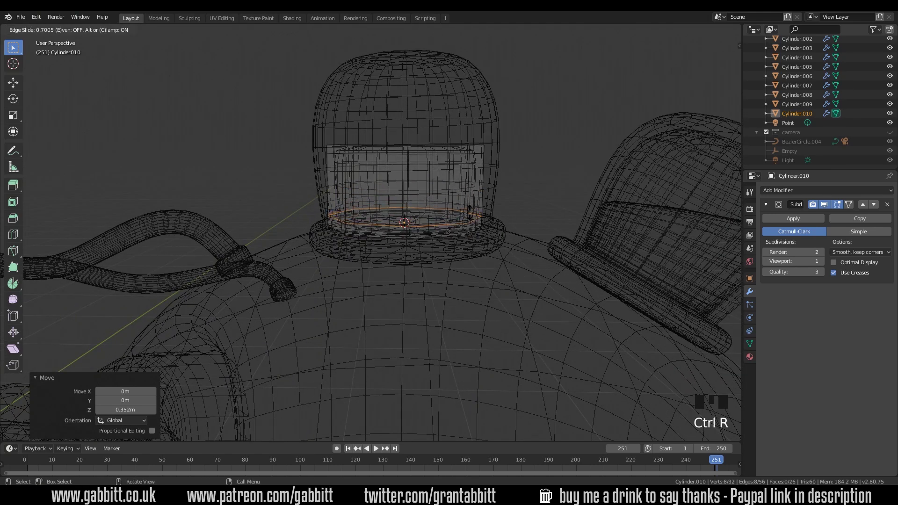
click(470, 215)
middle_drag(471, 217, 433, 176)
Scale the liquid's top face by about 1.172 to meet the glass, using smooth proportional editing with a size of about 0.424
key(3)
click(447, 164)
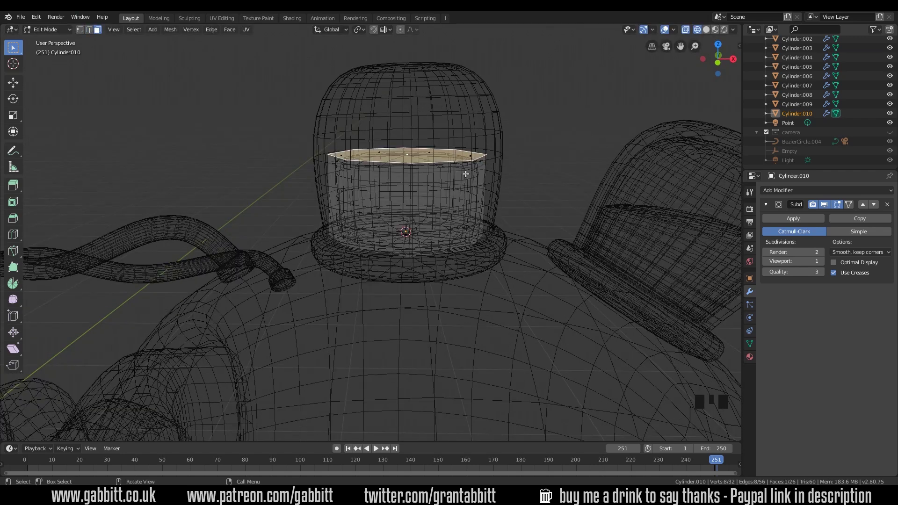
click(401, 30)
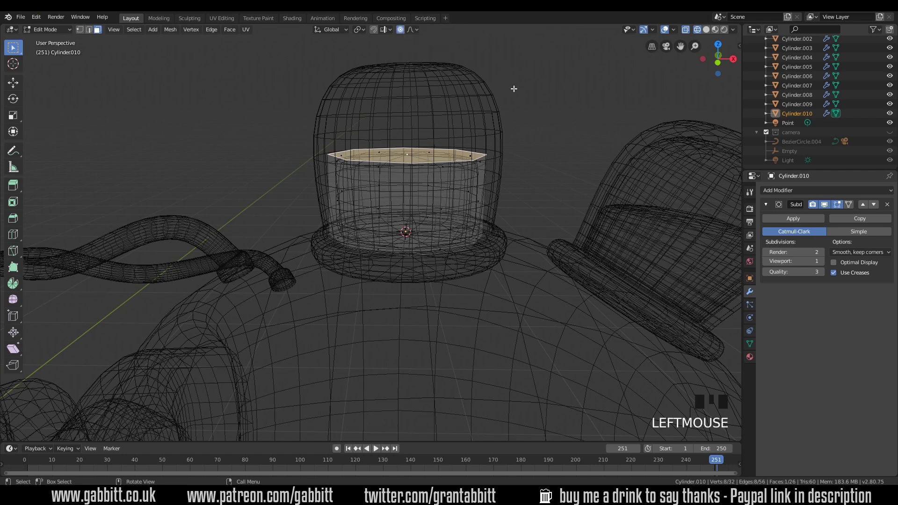
key(s)
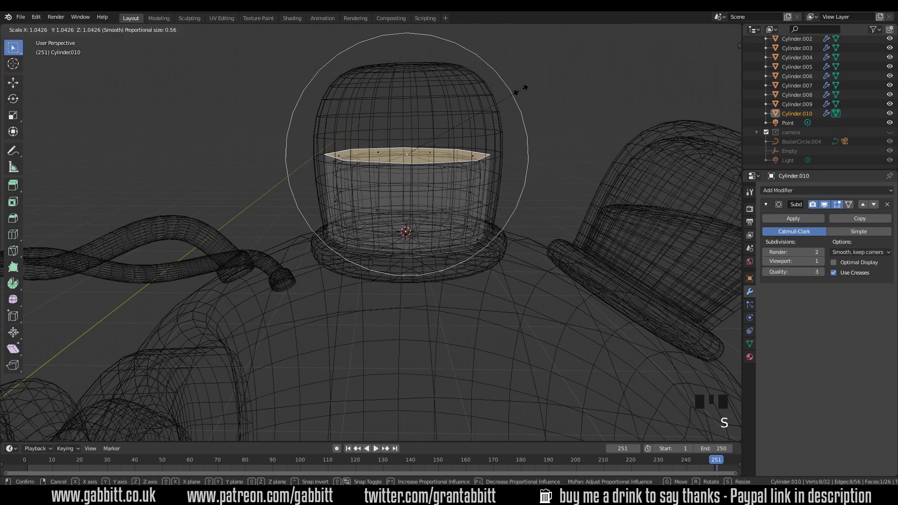
scroll(525, 90, up, 3)
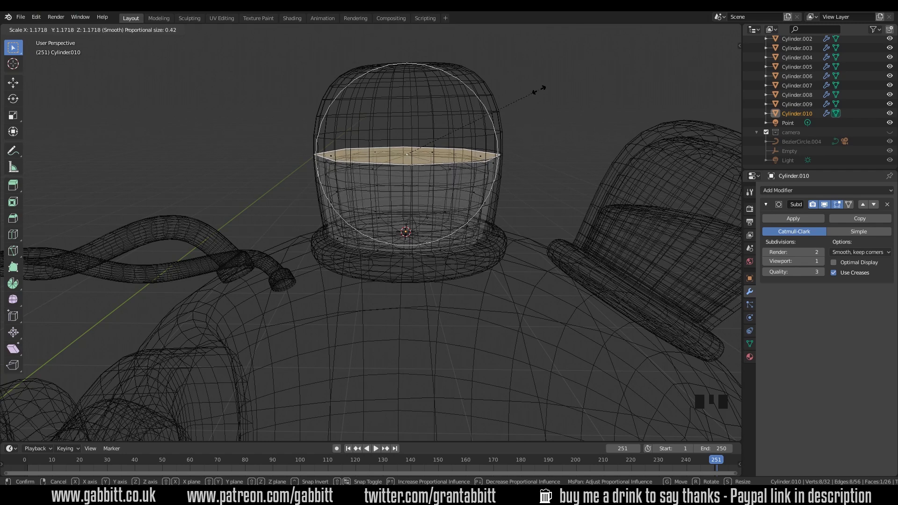
click(538, 87)
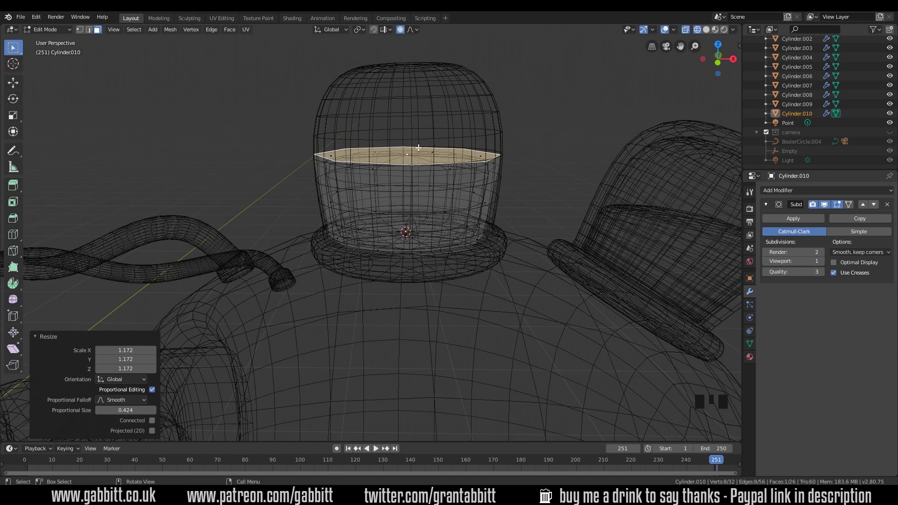
Return to Object Mode, show the model in solid shading, and select the ray gun's main body
key(Tab)
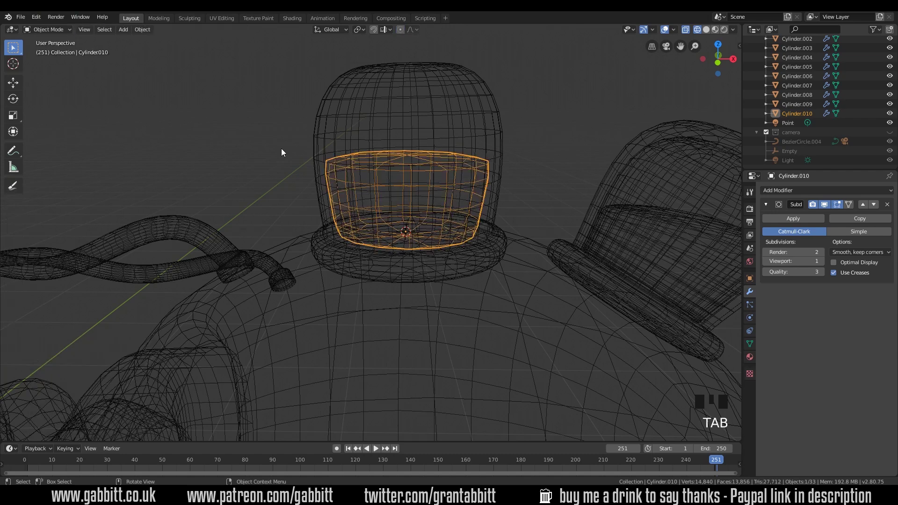
click(706, 29)
scroll(470, 209, down, 8)
shift+middle_drag(402, 255, 498, 251)
click(488, 271)
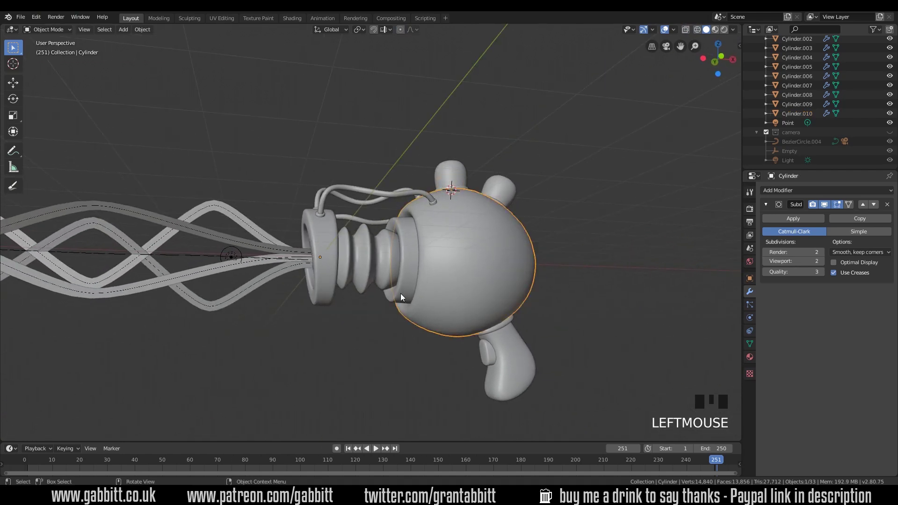
middle_drag(386, 294, 400, 296)
click(388, 287)
click(369, 269)
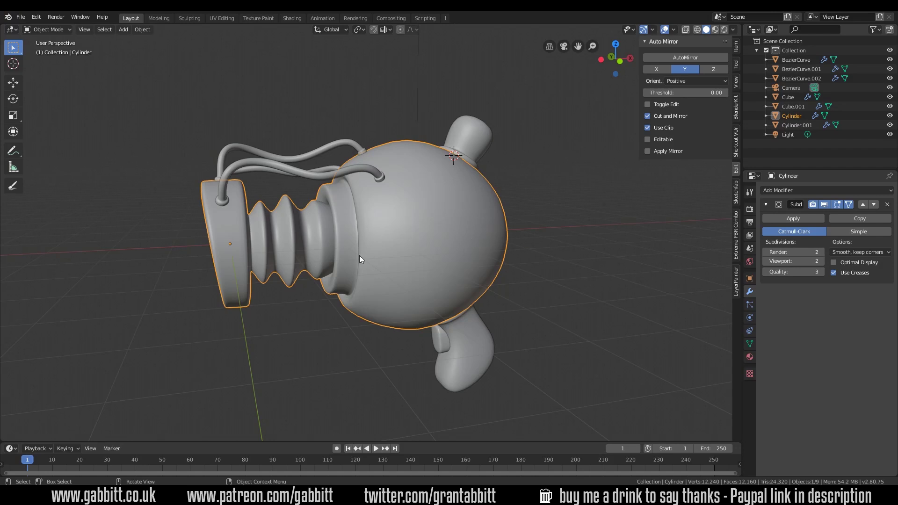
In face select Edit Mode on the body, select the muzzle's innermost centre face together with the ring of faces around it
key(Tab)
middle_drag(378, 252, 288, 233)
middle_drag(404, 243, 433, 265)
scroll(405, 262, up, 5)
key(3)
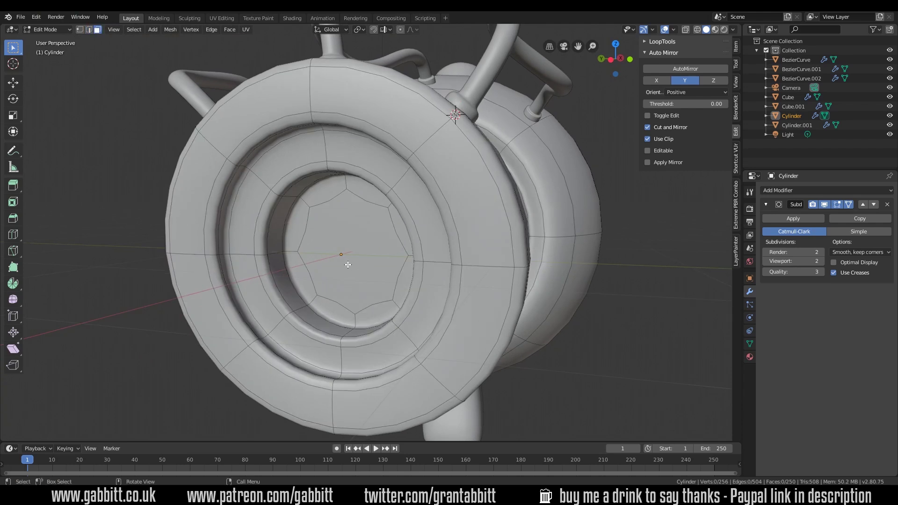
click(374, 263)
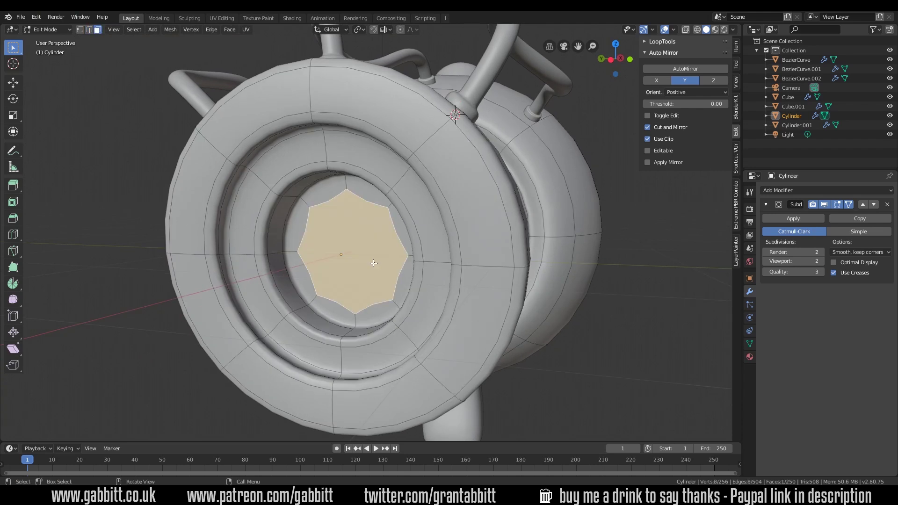
key(ctrl)
key(ctrl+KP_Add)
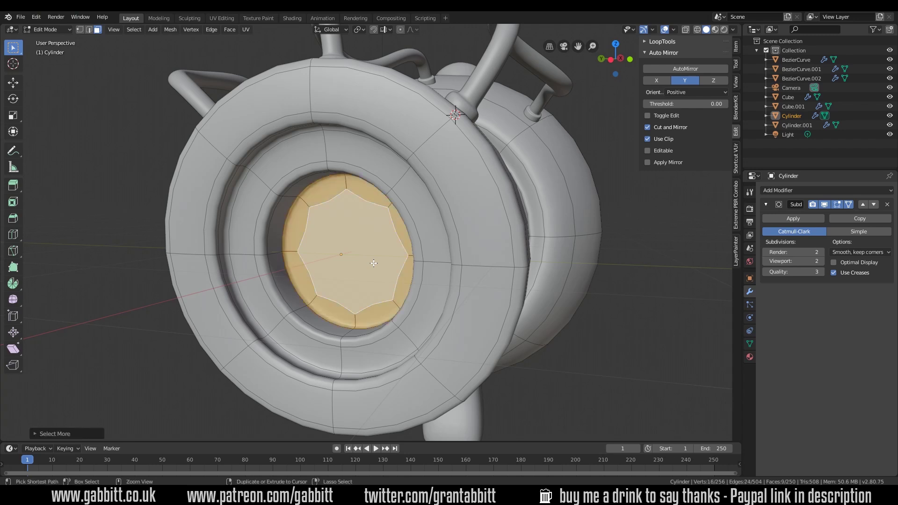
Grow the face selection outward from the centre disc across the muzzle and back along the barrel
key(ctrl+KP_Add)
key(ctrl+KP_Add)
key(ctrl+KP_Add)
key(ctrl+KP_Add)
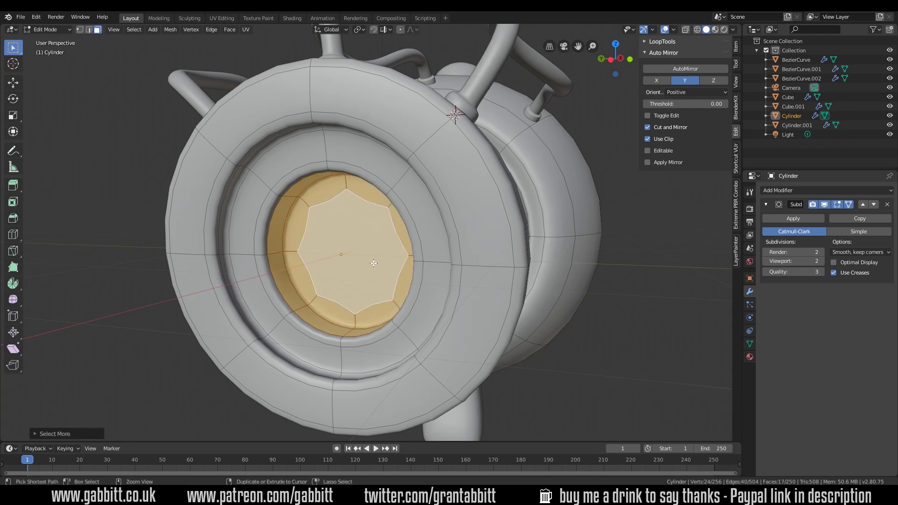
key(ctrl+KP_Add)
key(ctrl+KP_Add)
key(ctrl+KP_Add)
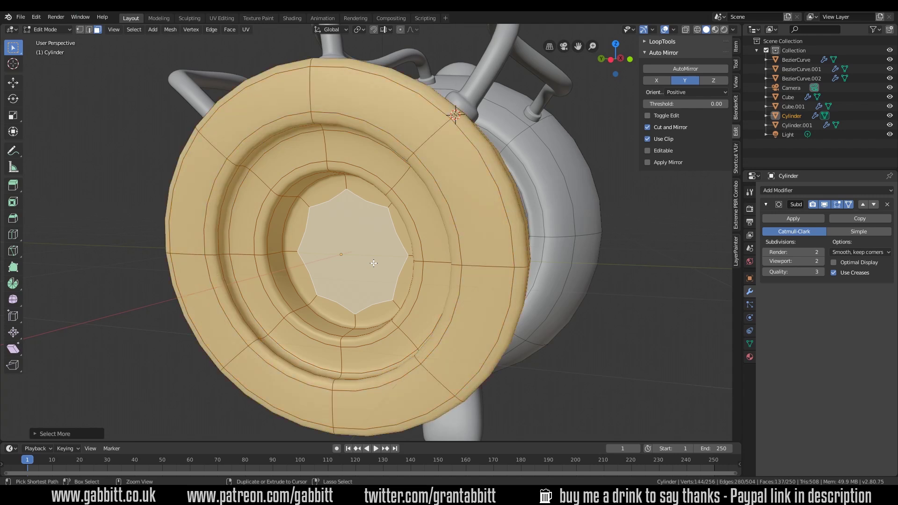
key(ctrl+KP_Add)
Shrink the face selection from the barrel back to the muzzle's centre disc and its surrounding ring
middle_drag(374, 263, 450, 250)
key(ctrl+KP_Subtract)
key(ctrl+KP_Subtract)
key(ctrl+KP_Subtract)
key(ctrl+KP_Subtract)
key(ctrl+KP_Subtract)
key(ctrl+KP_Subtract)
key(ctrl+KP_Subtract)
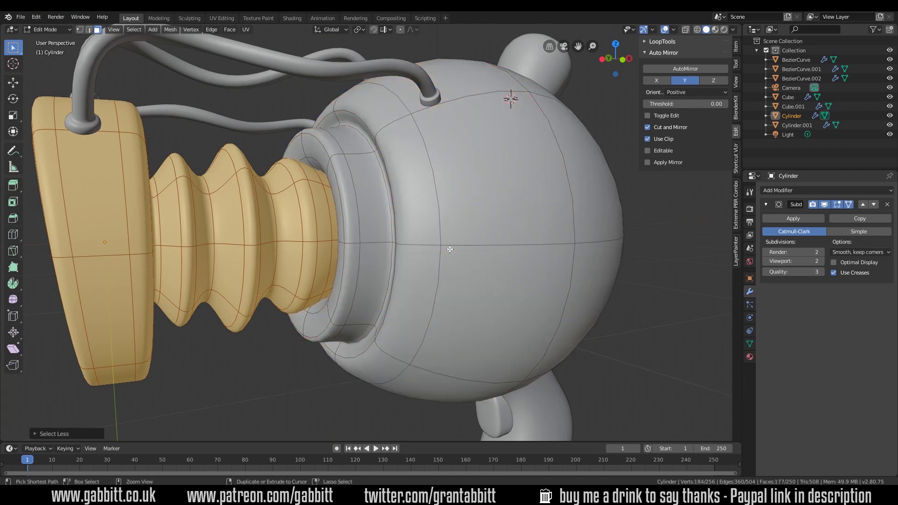
key(ctrl+KP_Subtract)
key(ctrl+KP_Subtract)
middle_drag(338, 251, 369, 250)
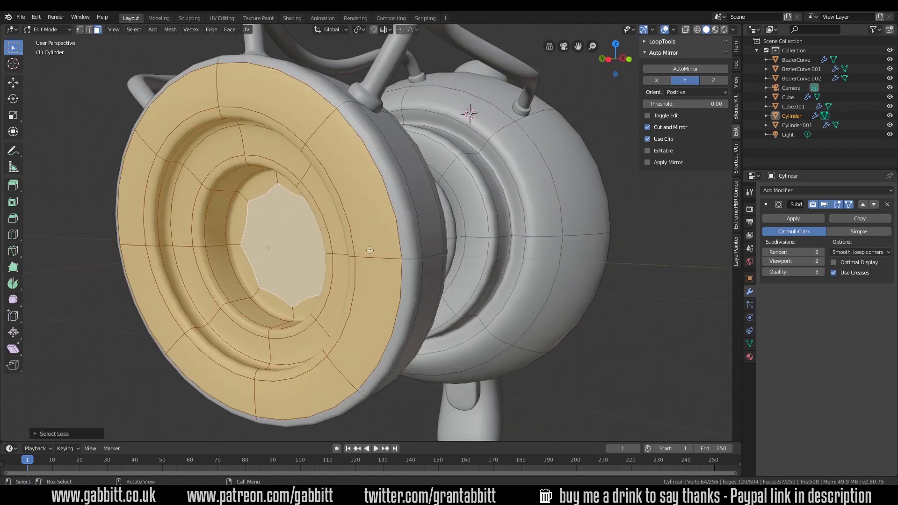
key(ctrl+KP_Subtract)
key(ctrl+KP_Subtract)
key(ctrl+KP_Subtract)
key(ctrl+KP_Subtract)
key(ctrl+KP_Subtract)
key(ctrl+KP_Subtract)
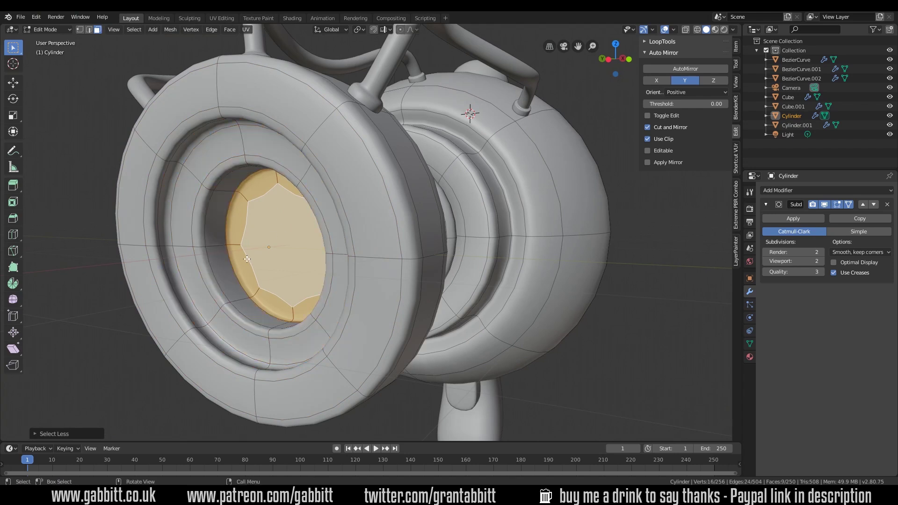
Separate the selected centre disc of the muzzle into its own object
key(p)
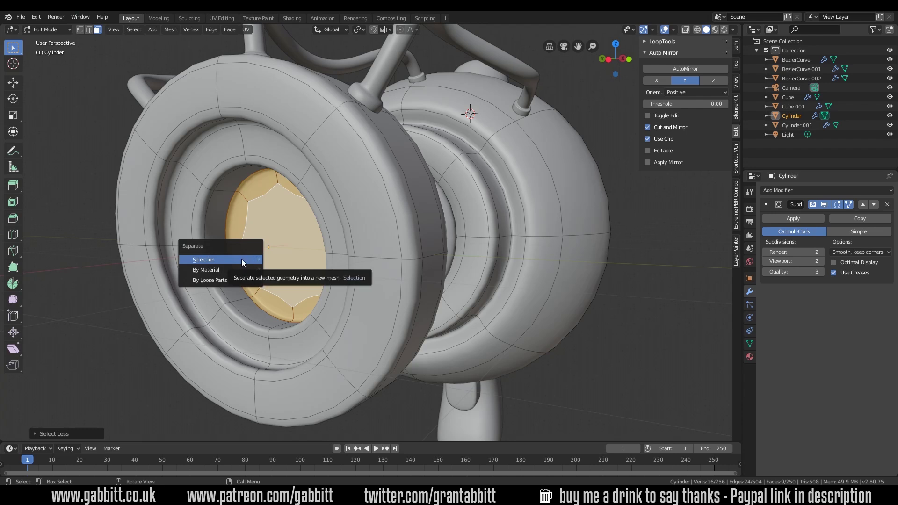
click(202, 260)
middle_drag(202, 260, 402, 249)
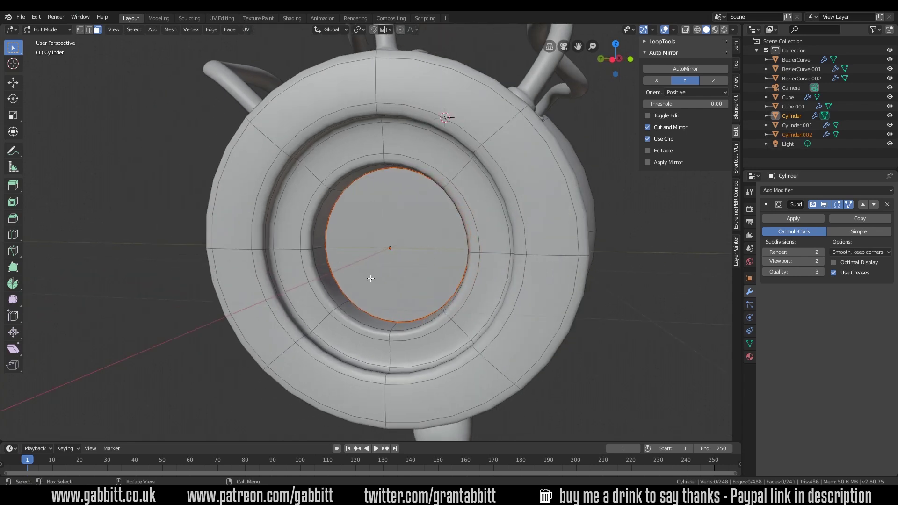
Select the loop of faces lining the muzzle's central hole and grow the selection outward over the inner ring to the groove
scroll(383, 246, up, 2)
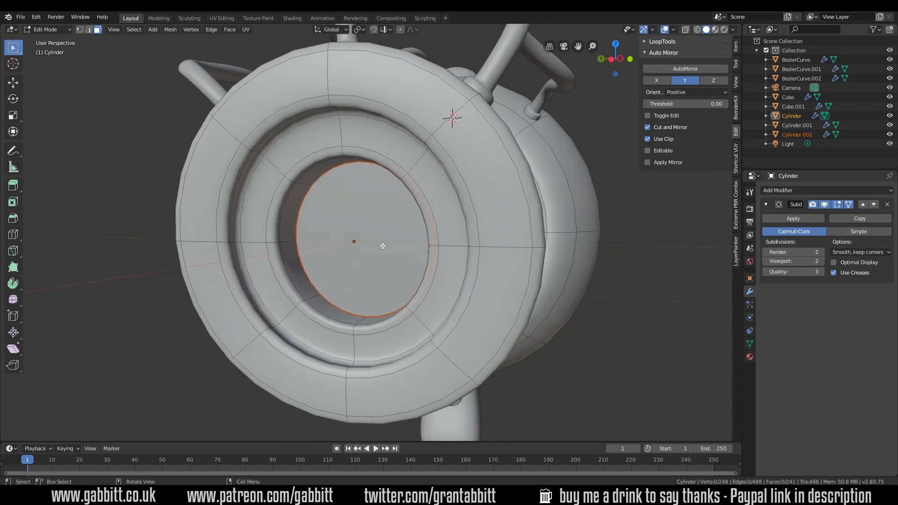
alt+click(290, 241)
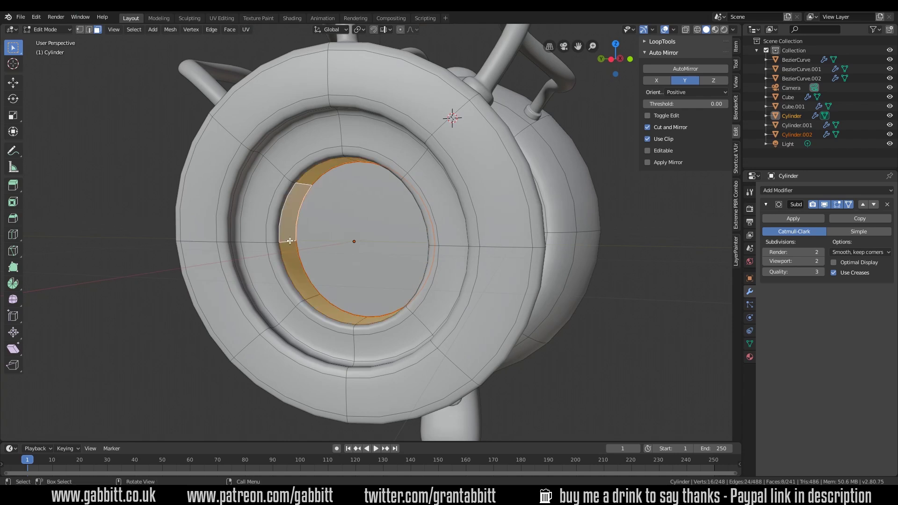
key(ctrl+KP_Add)
key(ctrl+KP_Add)
key(ctrl+KP_Add)
scroll(241, 216, up, 3)
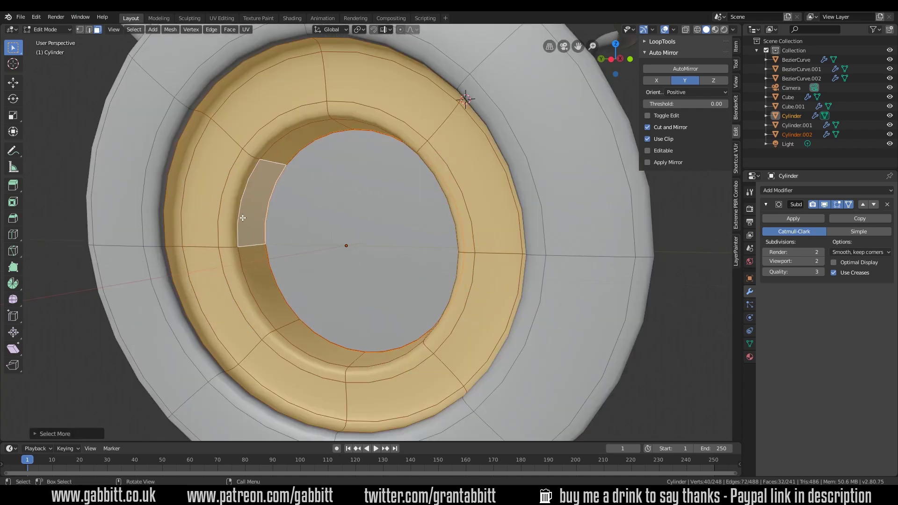
middle_drag(244, 220, 162, 261)
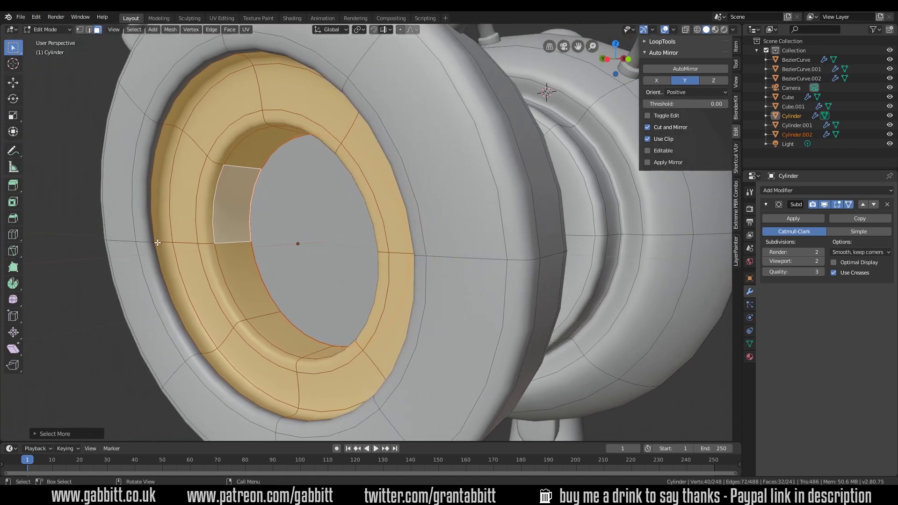
Turn off the body's Subdivision modifier display on the edit cage and in the viewport
click(849, 204)
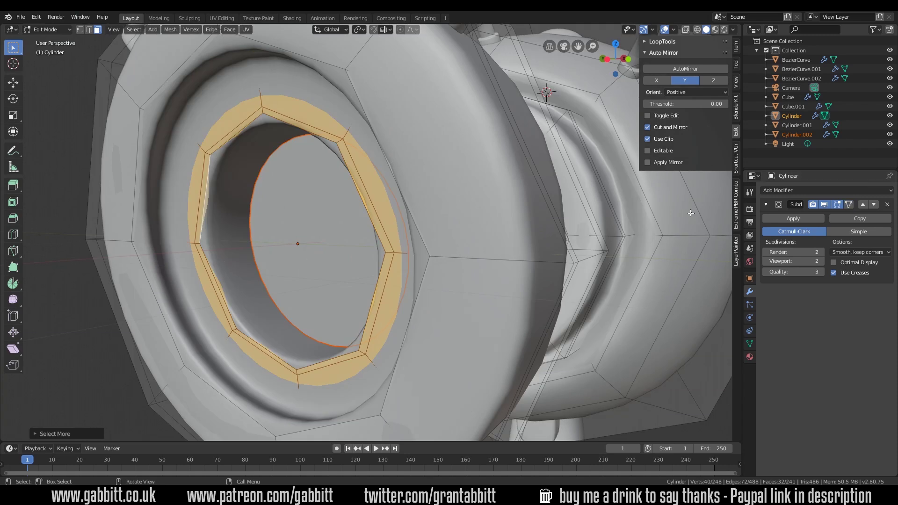
click(824, 205)
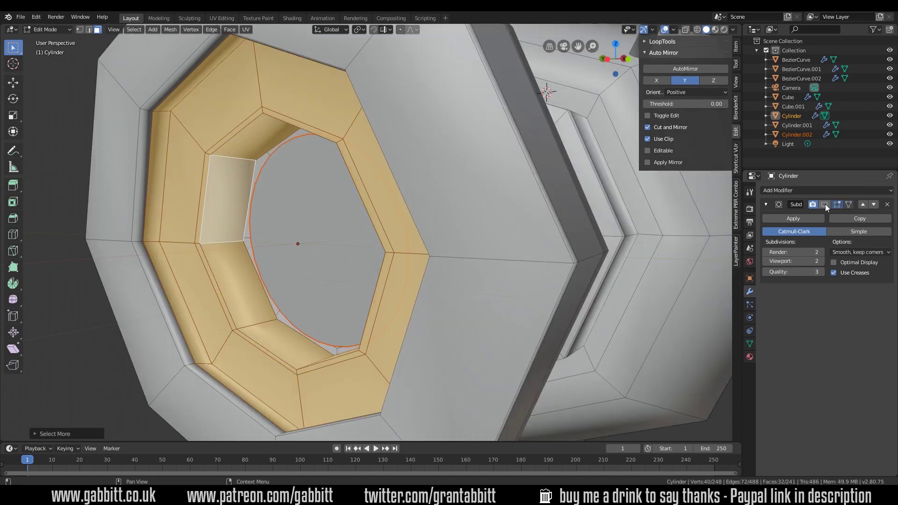
middle_drag(258, 198, 212, 196)
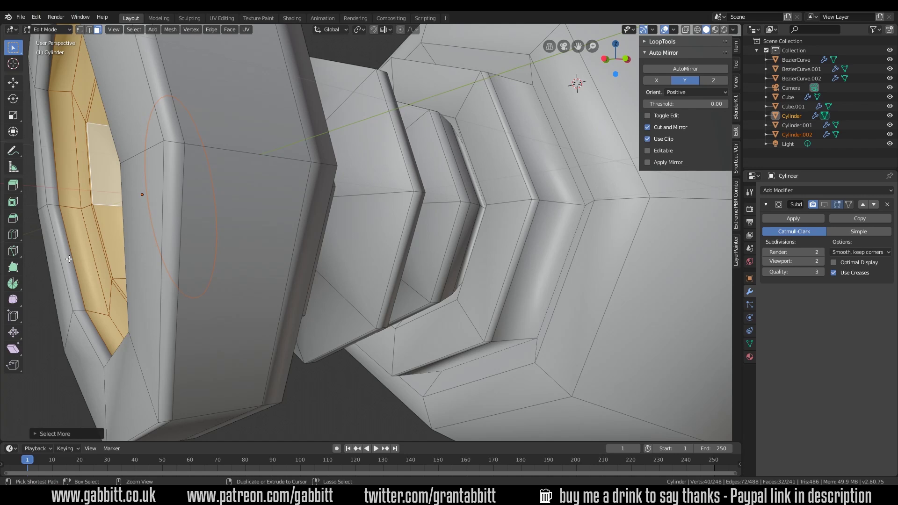
Shrink the selection by one ring of faces and separate the muzzle's inner ring into its own object
key(ctrl+KP_Subtract)
middle_drag(96, 264, 108, 266)
key(p)
click(108, 266)
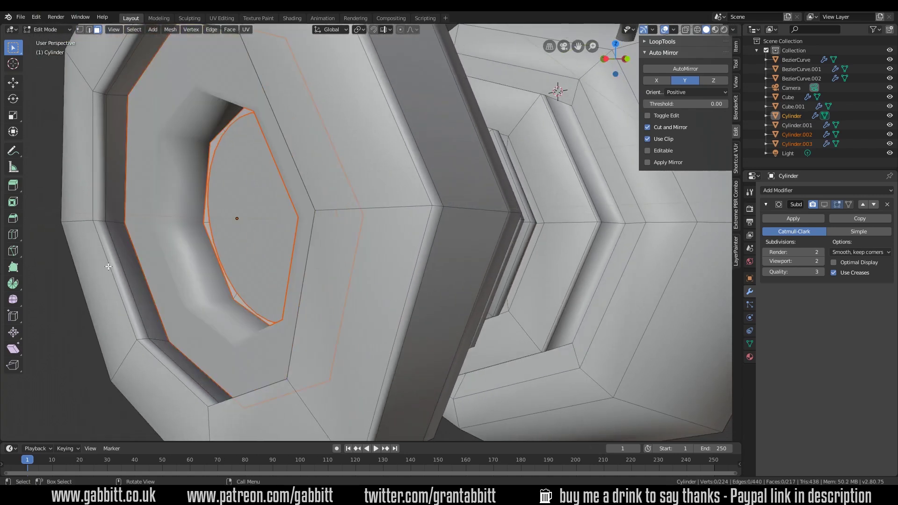
Select the groove's face loop, grow it over the whole outer muzzle housing, and separate that housing into its own object
scroll(239, 222, down, 5)
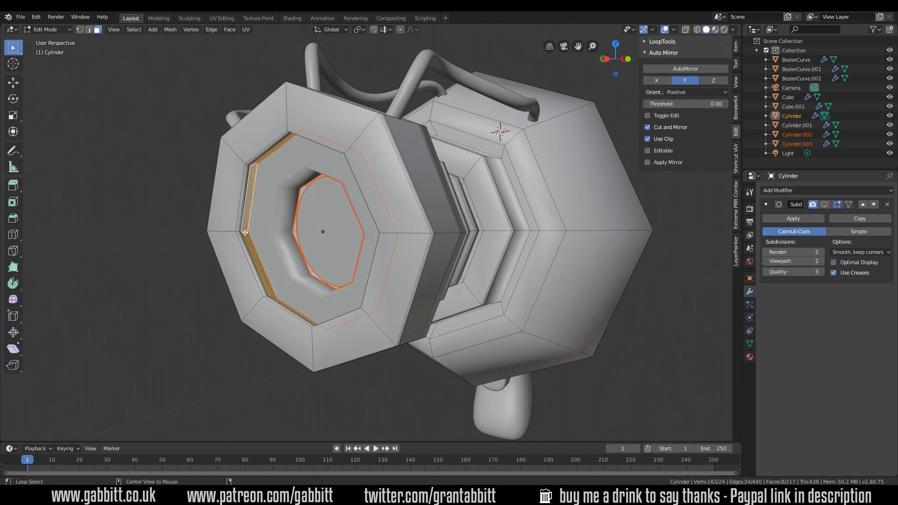
key(ctrl+KP_Add)
key(ctrl+KP_Add)
key(ctrl+KP_Add)
middle_drag(337, 205, 230, 182)
key(ctrl+KP_Add)
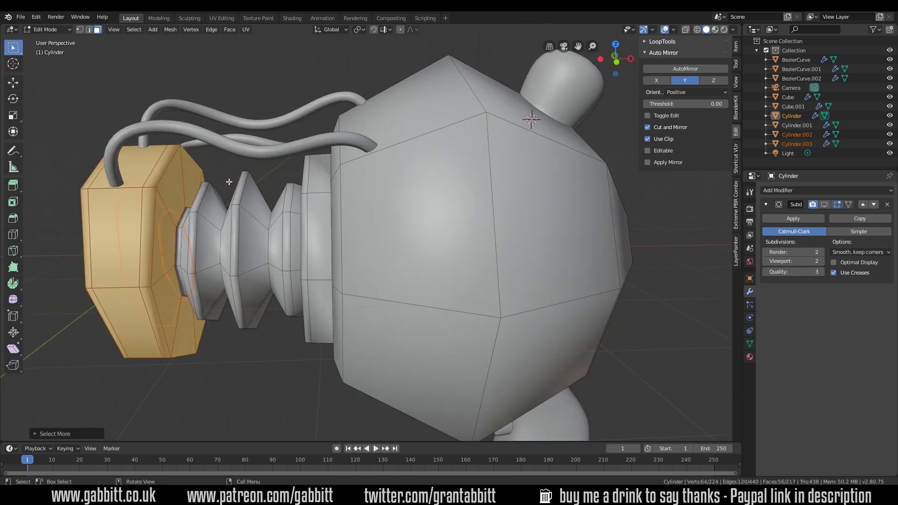
key(p)
click(229, 181)
Select the face loop behind the muzzle housing, grow it along all the barrel's bellows, and separate the bellows into their own object
middle_drag(218, 214, 199, 229)
alt+click(198, 229)
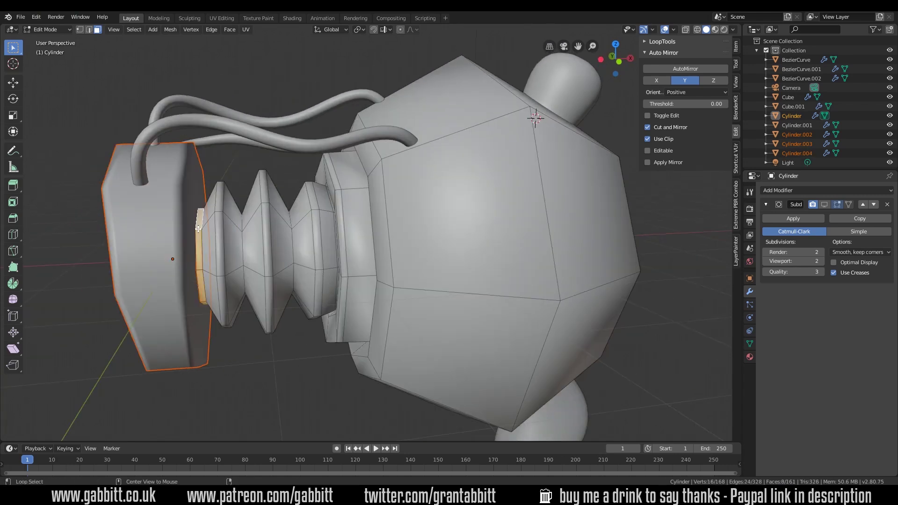
key(ctrl+KP_Add)
key(ctrl+KP_Add)
key(ctrl+KP_Add)
key(ctrl+KP_Add)
key(ctrl+KP_Add)
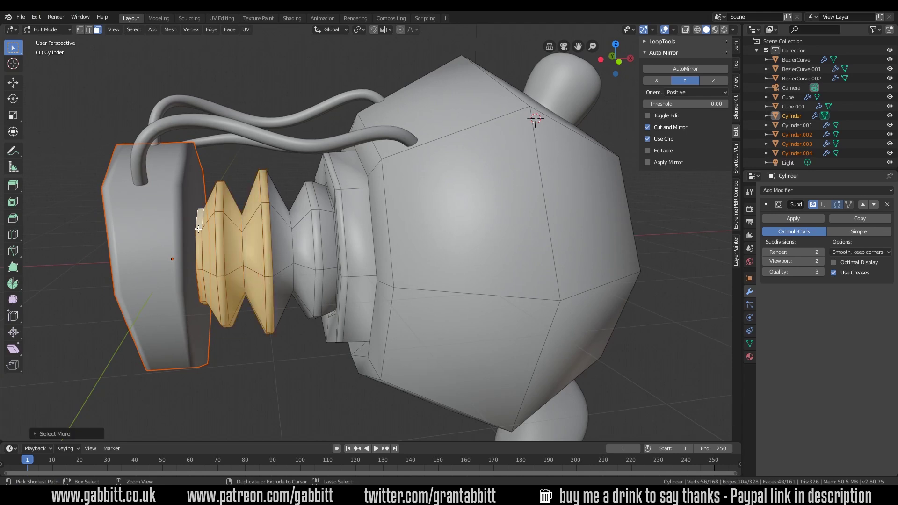
key(ctrl+KP_Add)
key(ctrl+KP_Add)
key(ctrl+KP_Add)
key(ctrl+KP_Add)
key(ctrl+KP_Add)
middle_drag(444, 248, 462, 204)
scroll(477, 235, up, 4)
key(p)
click(466, 213)
Select the front face loop of the collar at the sphere, grow it over the collar's side, and separate the collar
scroll(505, 241, down, 3)
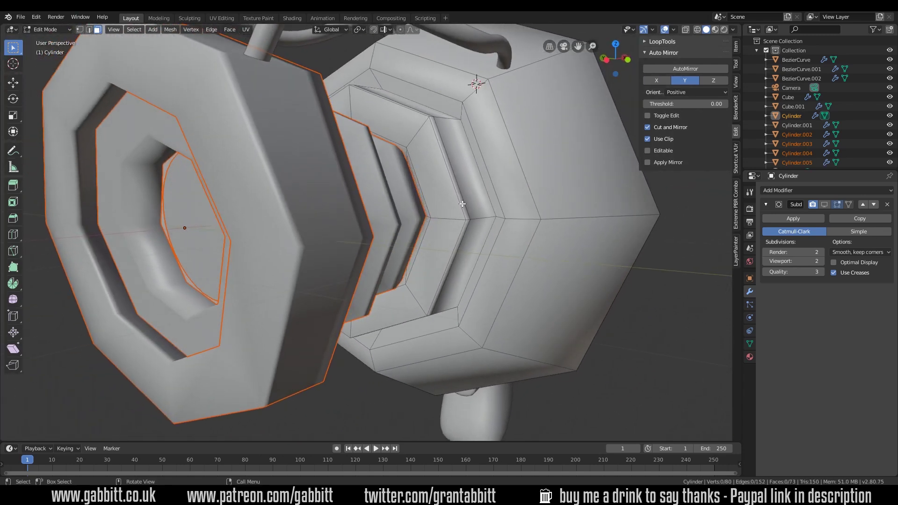
alt+click(416, 137)
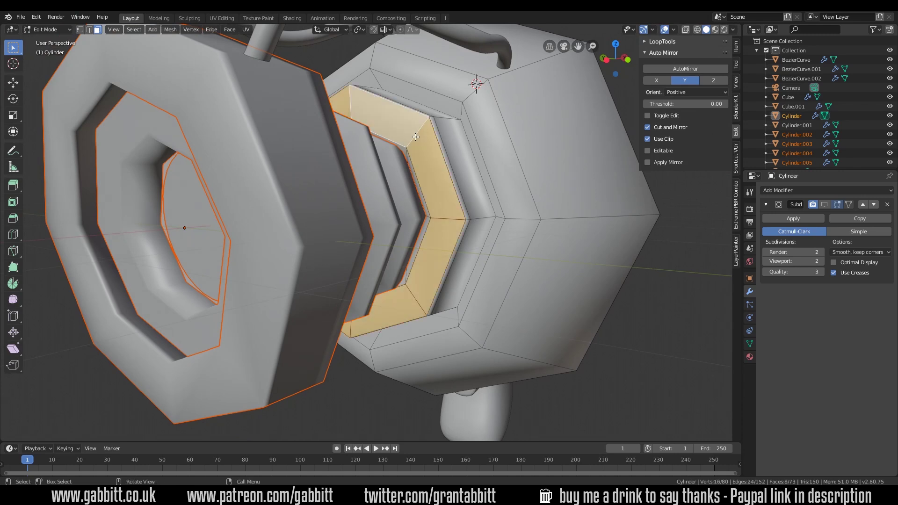
key(ctrl+KP_Add)
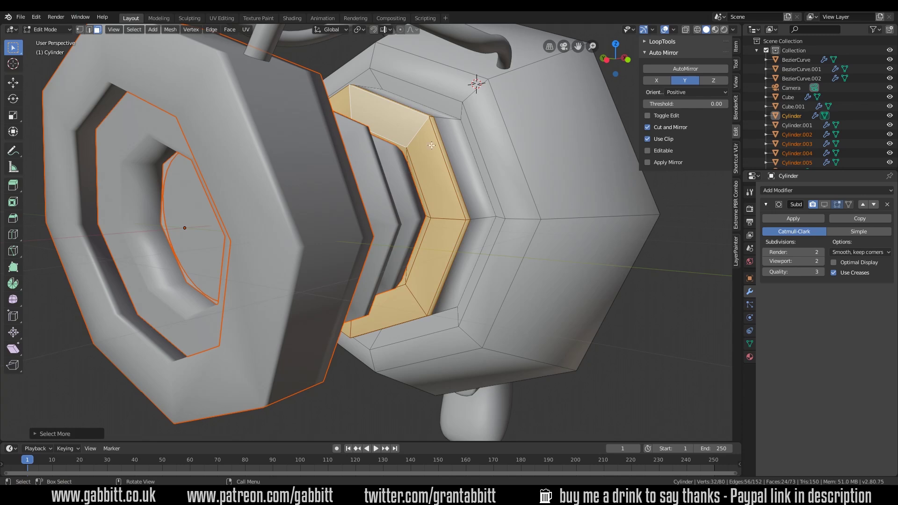
key(ctrl+KP_Add)
scroll(517, 165, up, 3)
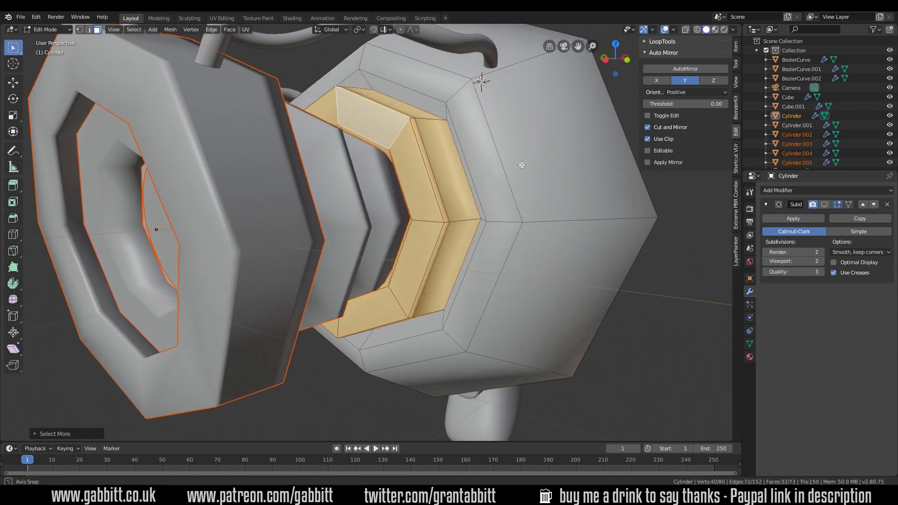
key(x)
click(481, 176)
Turn the Subdivision modifier's viewport display back on for the remaining spherical body
middle_drag(481, 176, 483, 212)
scroll(484, 212, down, 8)
middle_drag(478, 263, 538, 238)
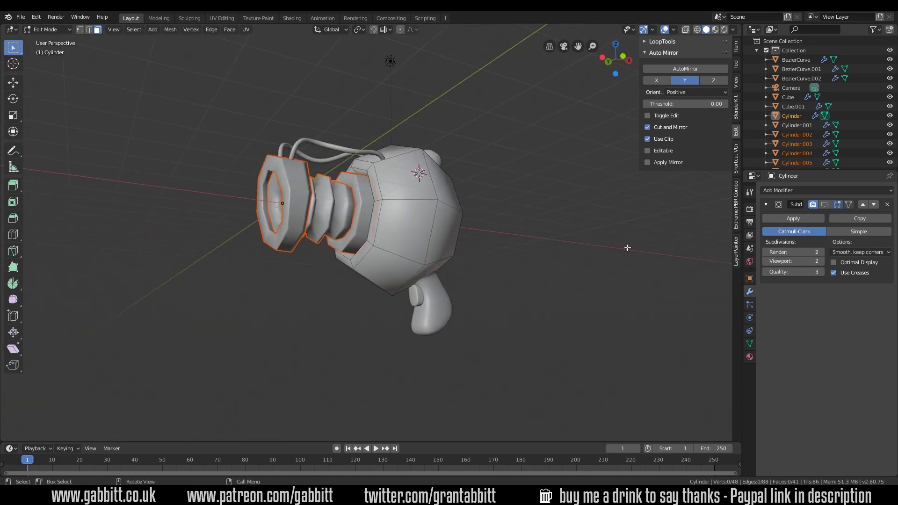
click(824, 204)
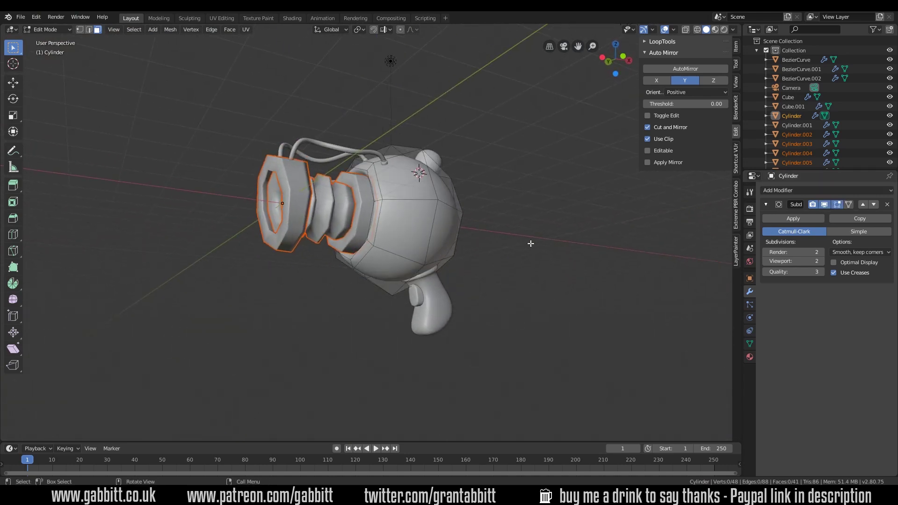
middle_drag(628, 227, 637, 211)
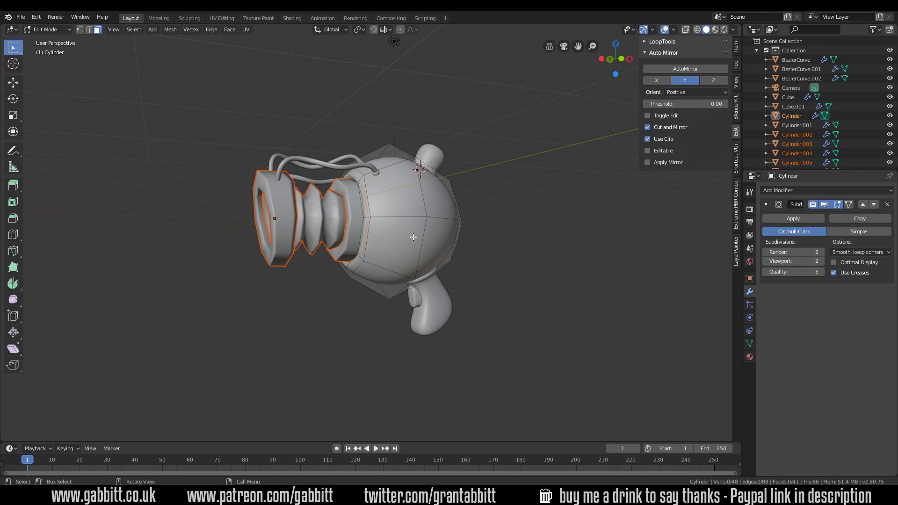
Turn the Subdivision modifier's viewport display back on for the separated collar and the barrel's bellows
key(Tab)
click(355, 225)
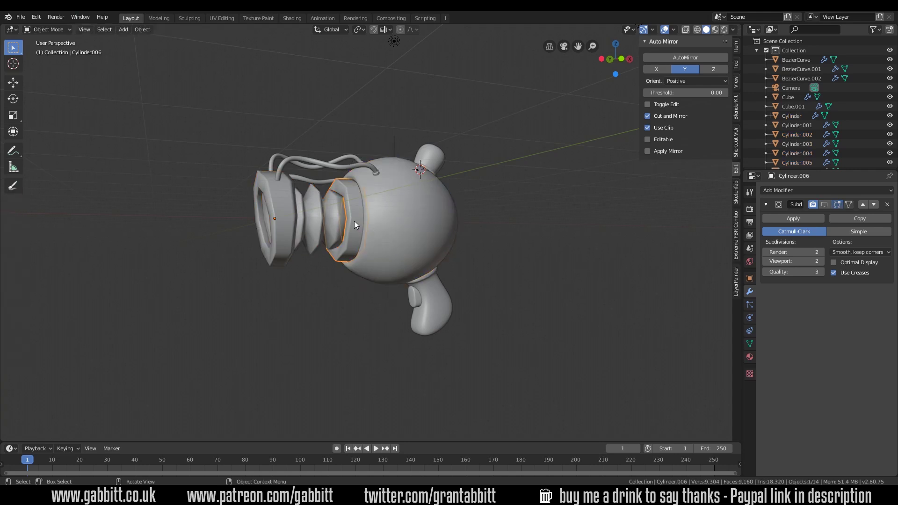
click(824, 205)
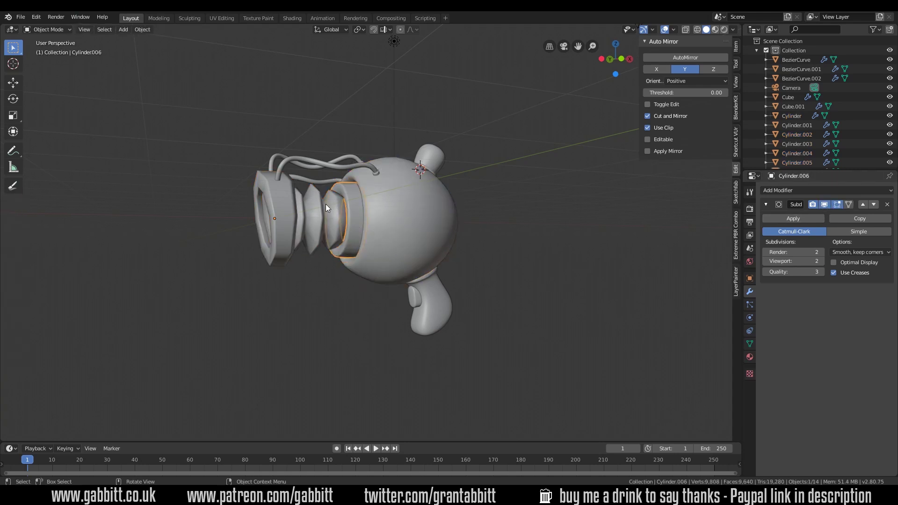
key(ctrl+z)
key(ctrl+z)
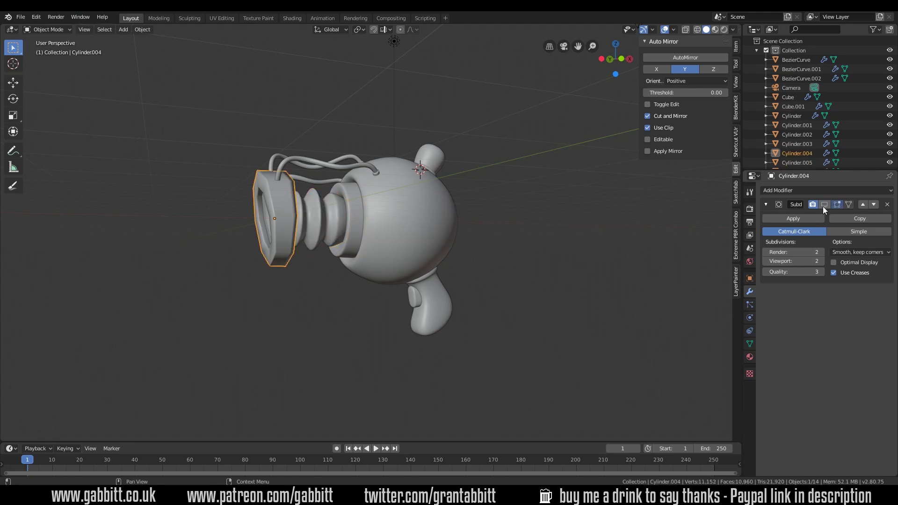
Turn the Subdivision modifier's viewport display back on for the muzzle housing, inner ring and muzzle disc
key(ctrl+z)
key(KP_4)
key(KP_4)
key(KP_4)
key(KP_4)
key(KP_4)
key(KP_4)
key(ctrl+z)
key(ctrl+z)
middle_drag(555, 238, 427, 230)
scroll(455, 254, up, 5)
scroll(455, 254, down, 2)
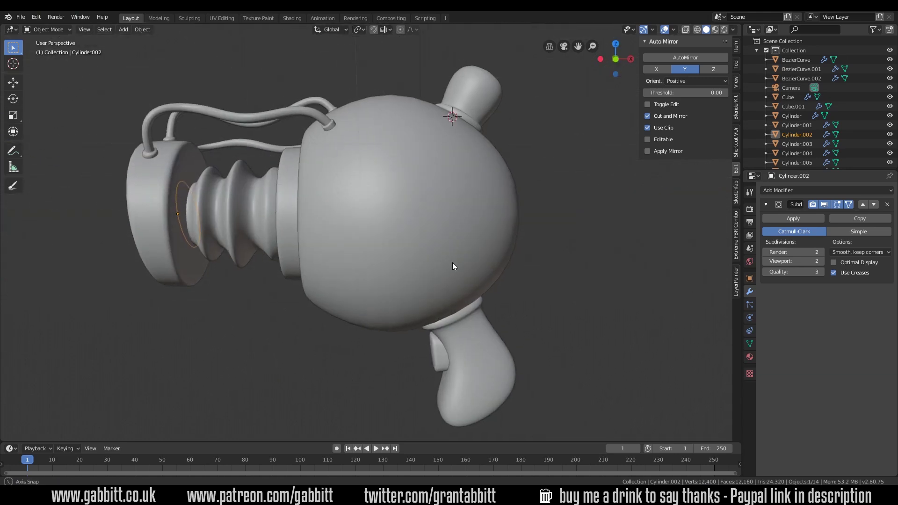
Select the face loop at the base of the sphere's upper knob, grow it over the whole base ring, and separate that ring
click(321, 123)
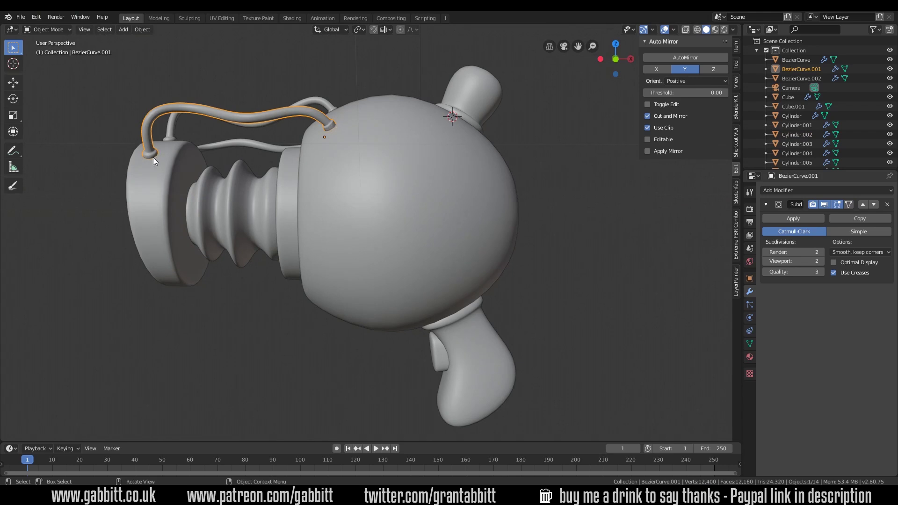
middle_drag(153, 157, 456, 161)
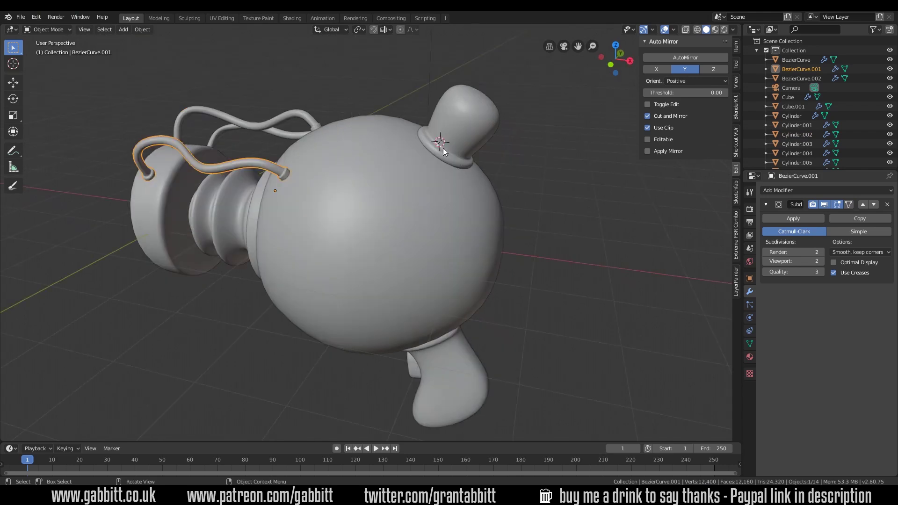
click(469, 124)
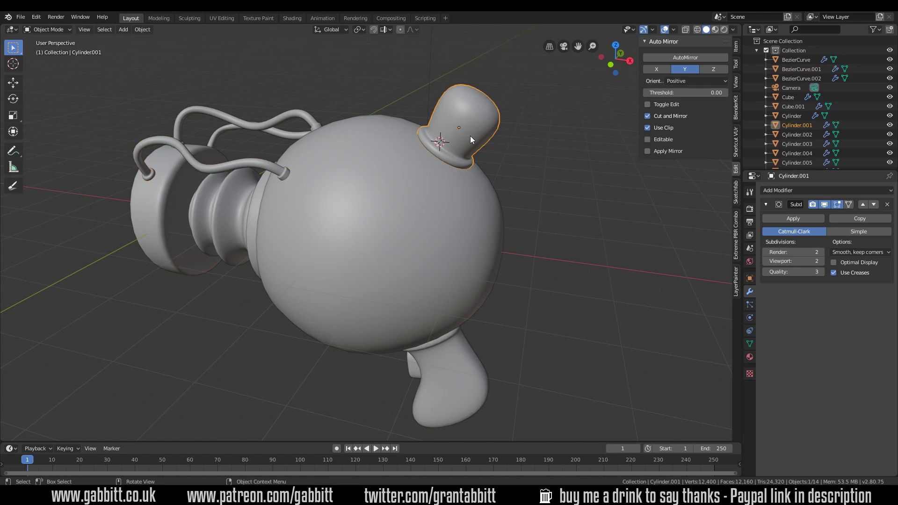
key(Tab)
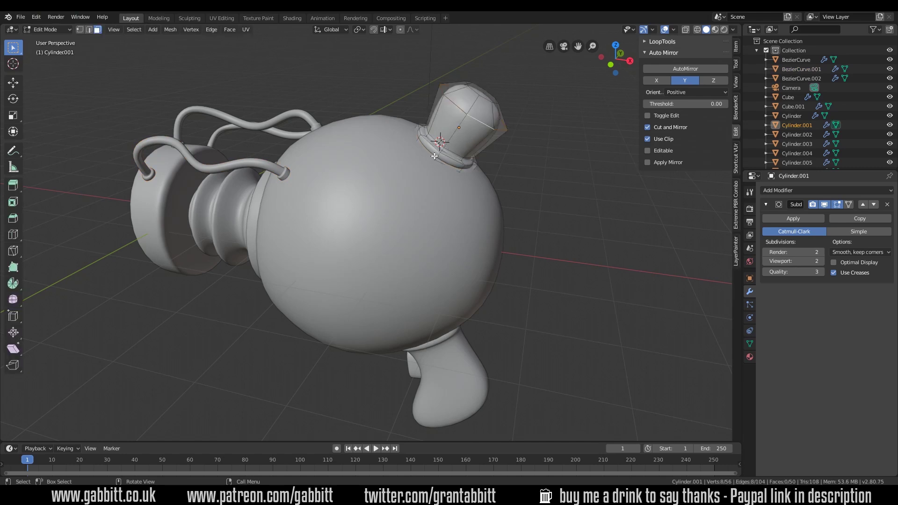
alt+click(435, 156)
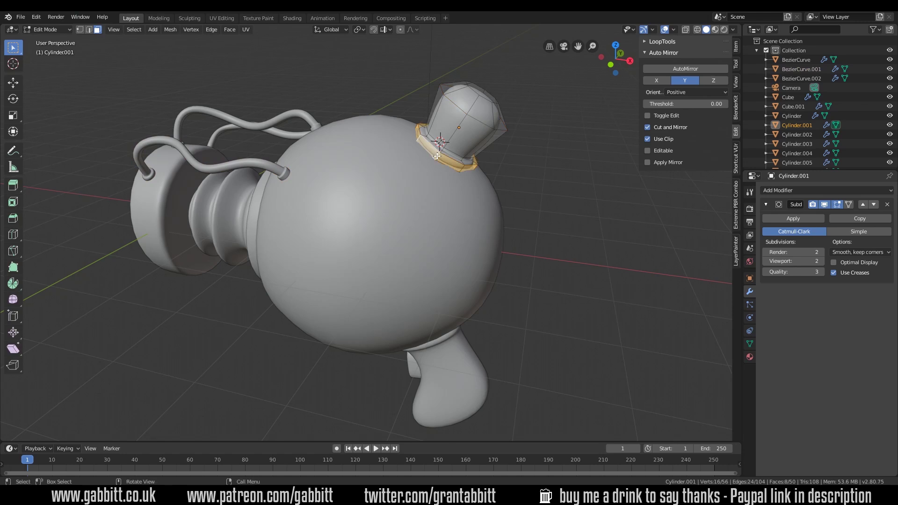
key(ctrl+KP_Add)
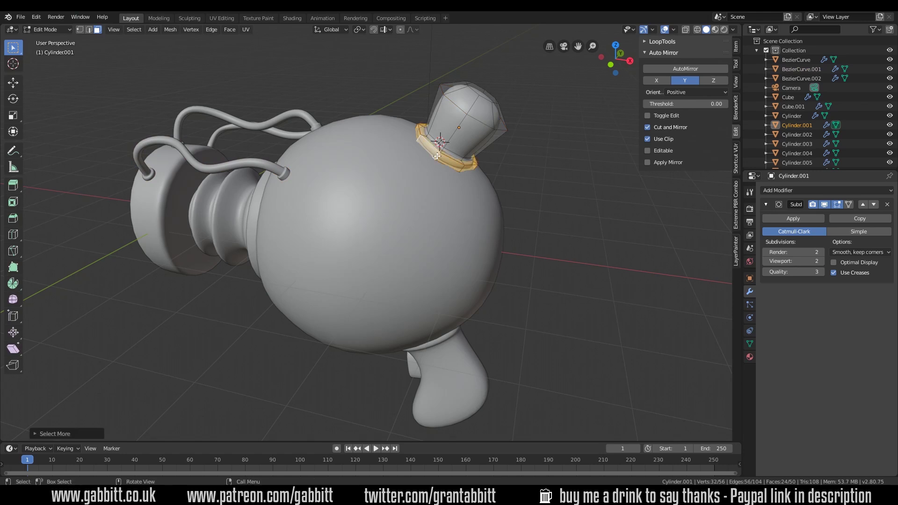
key(p)
click(437, 156)
key(Tab)
middle_drag(437, 155, 271, 150)
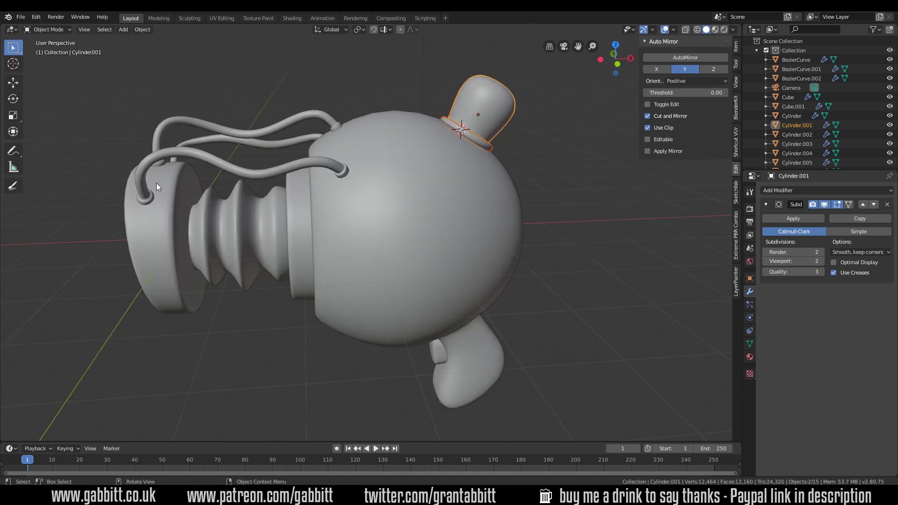
Select the linked geometry of the near hose's end ring at the sphere and separate it into its own object
click(279, 172)
key(Tab)
scroll(362, 213, up, 8)
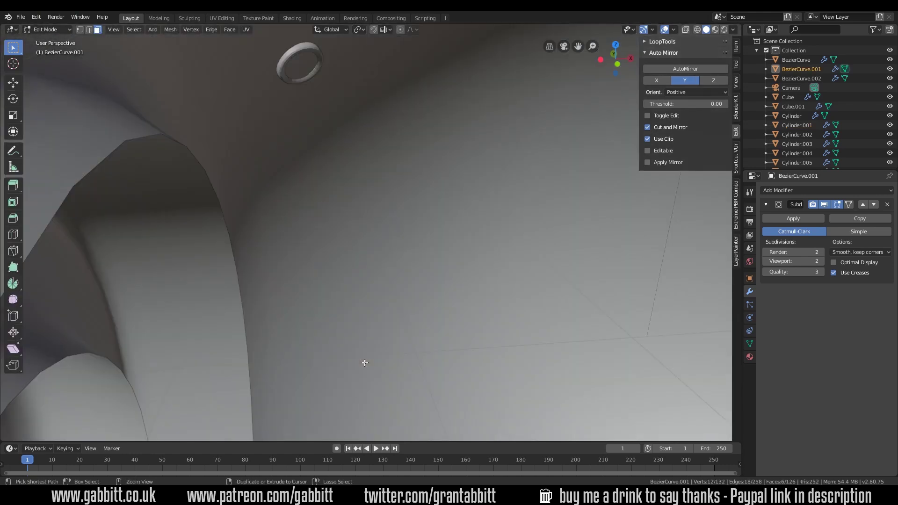
key(ctrl+l)
key(p)
click(381, 355)
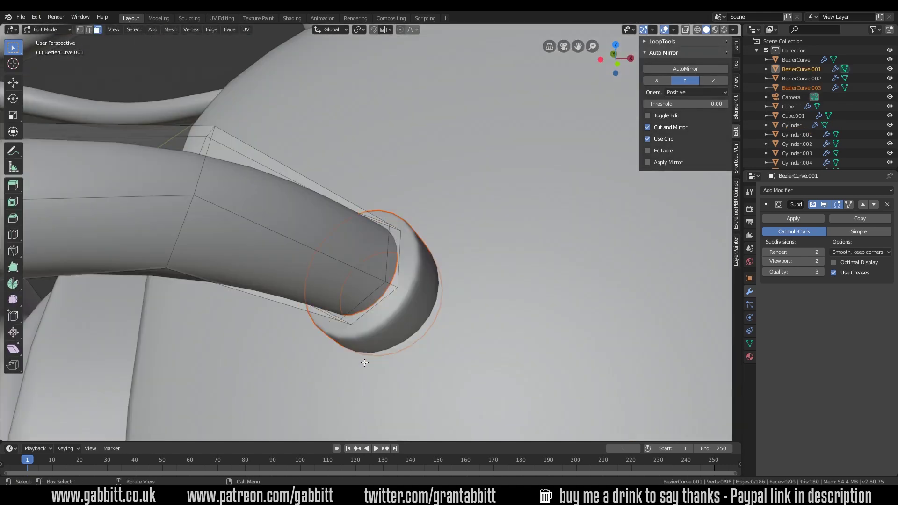
key(Tab)
Dissolve the edge loop running around the front face of the separated hose ring at the sphere
middle_drag(381, 356, 403, 121)
click(363, 156)
key(Tab)
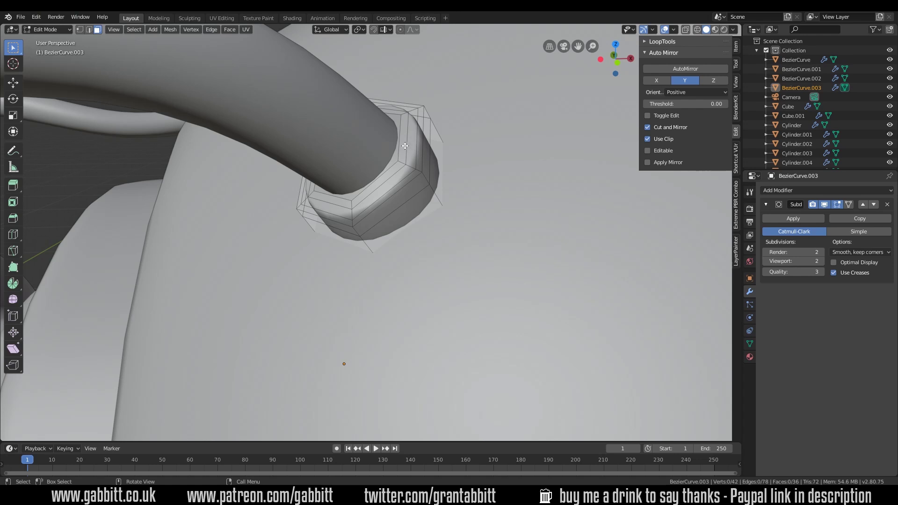
click(89, 30)
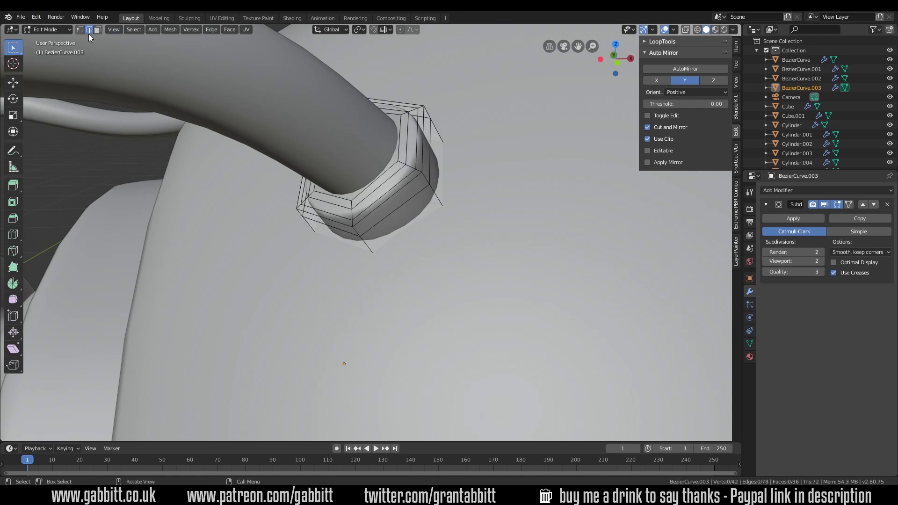
alt+click(407, 143)
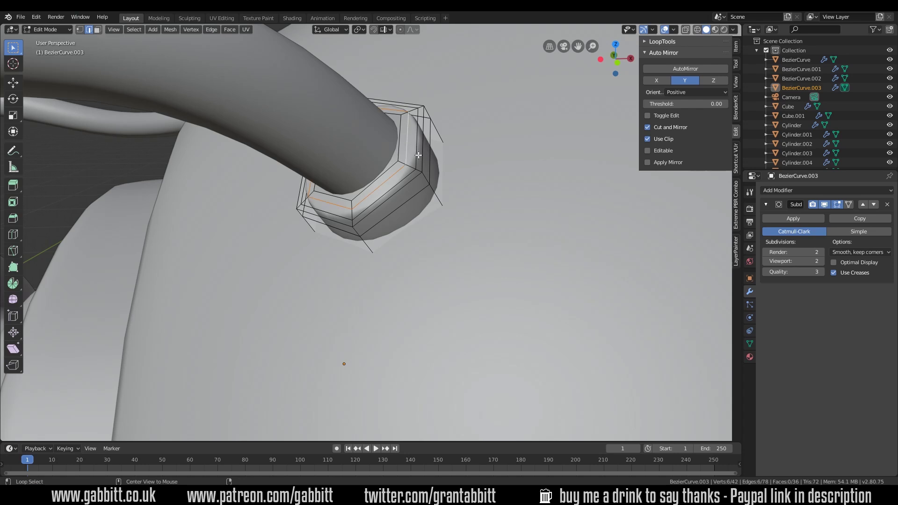
key(x)
click(416, 198)
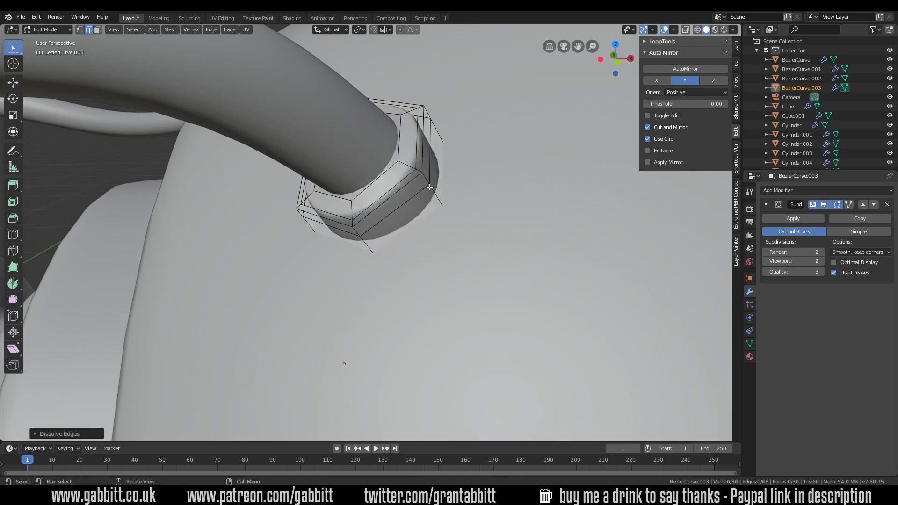
key(Tab)
Separate the near hose's end ring at the muzzle housing into its own object and select that ring
scroll(430, 186, down, 6)
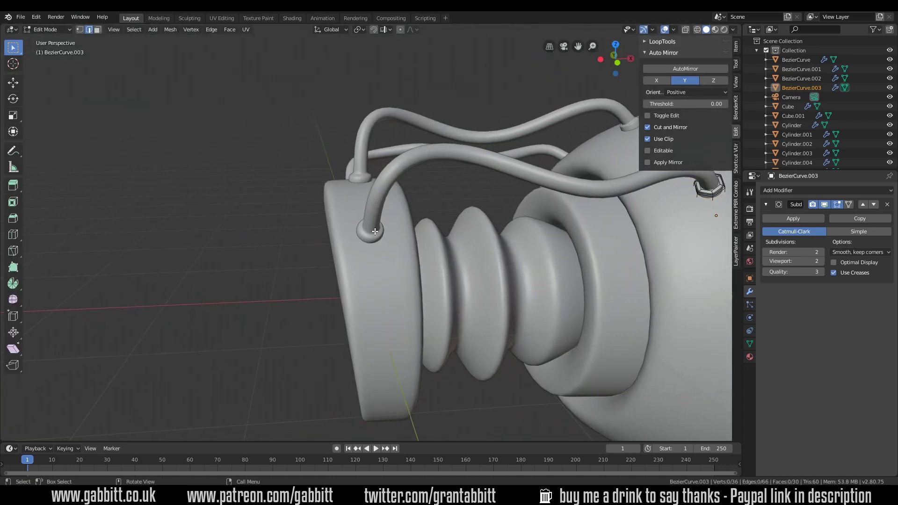
scroll(353, 176, up, 5)
alt+click(353, 176)
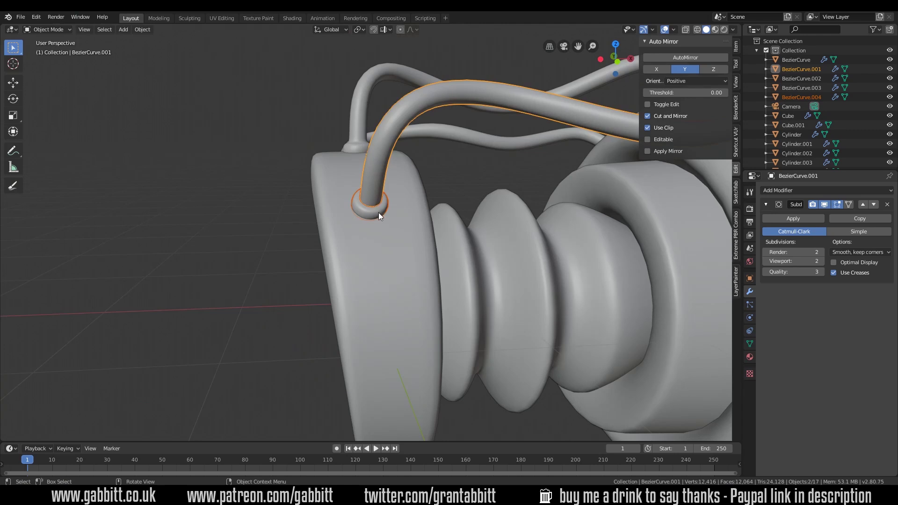
key(alt+a)
key(Tab)
click(367, 214)
middle_drag(367, 214, 524, 245)
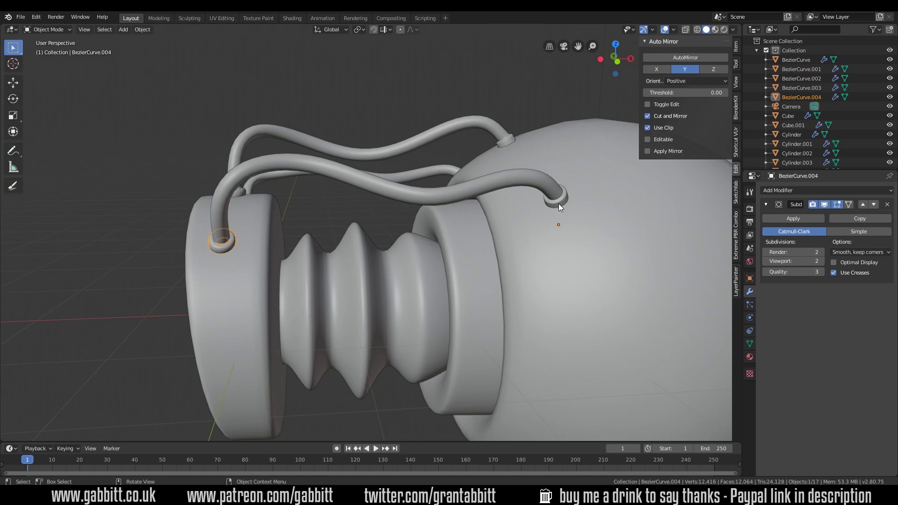
Switch to the Shading workspace and give the spherical body a new material
scroll(559, 204, down, 5)
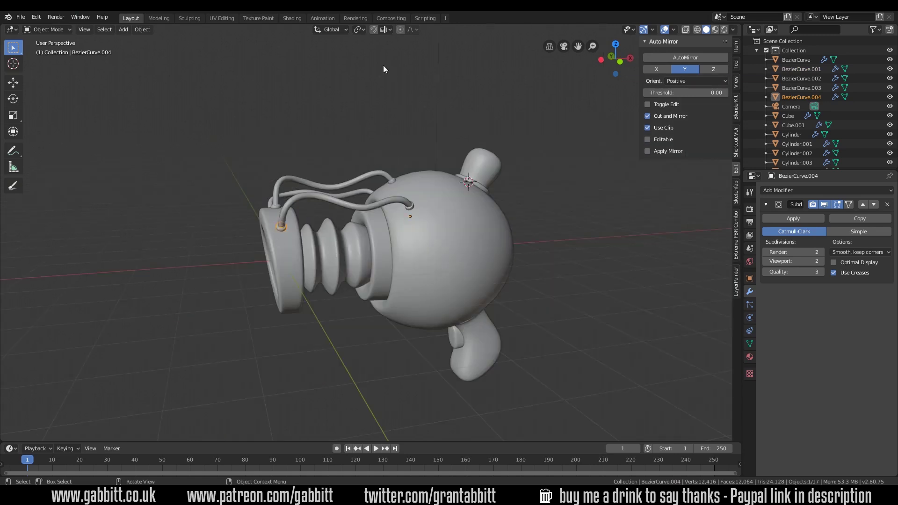
click(296, 20)
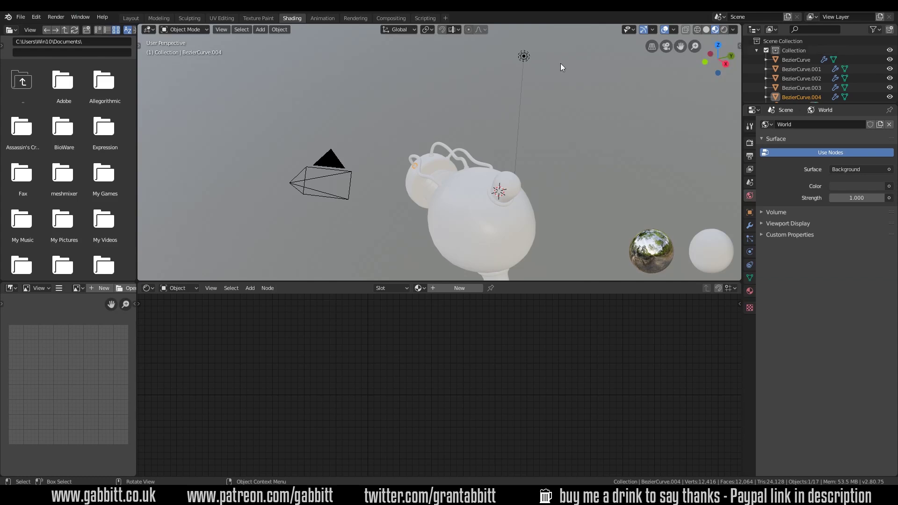
middle_drag(483, 198, 499, 162)
click(499, 163)
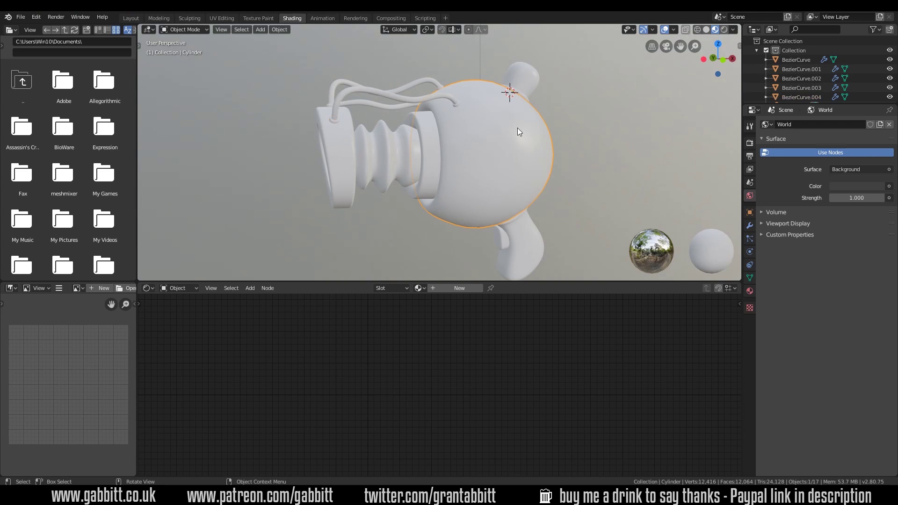
click(457, 286)
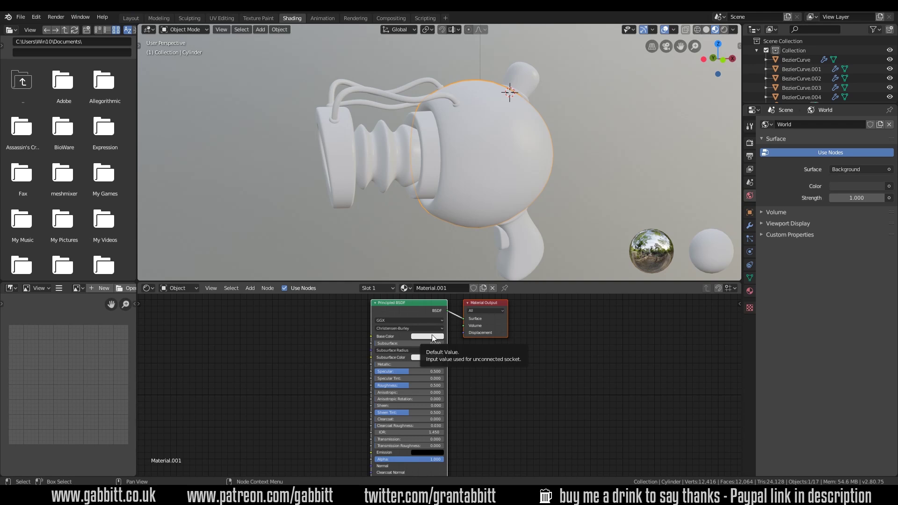
Give the sphere's material a bright red base color, with metallic at 1.000 and roughness at 0.155
click(416, 336)
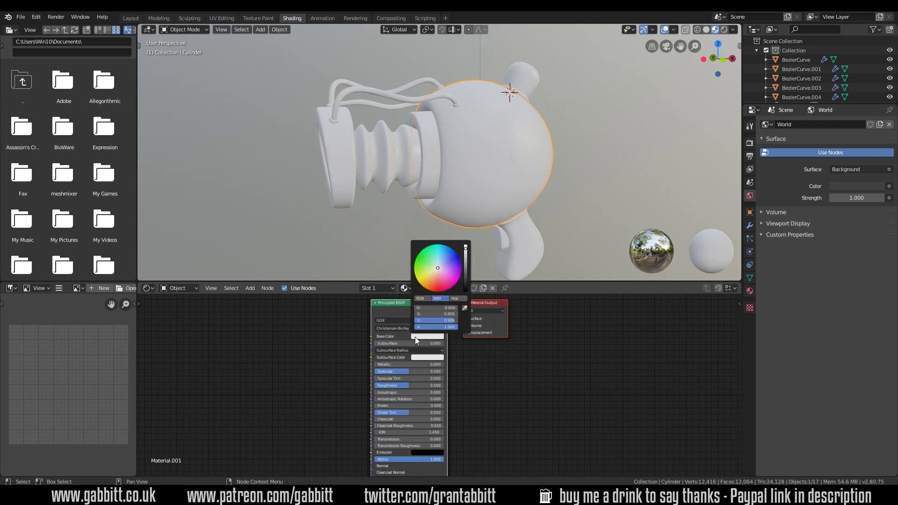
drag(447, 271, 438, 291)
mouse_move(465, 248)
mouse_down()
mouse_move(466, 281)
mouse_move(466, 245)
mouse_up()
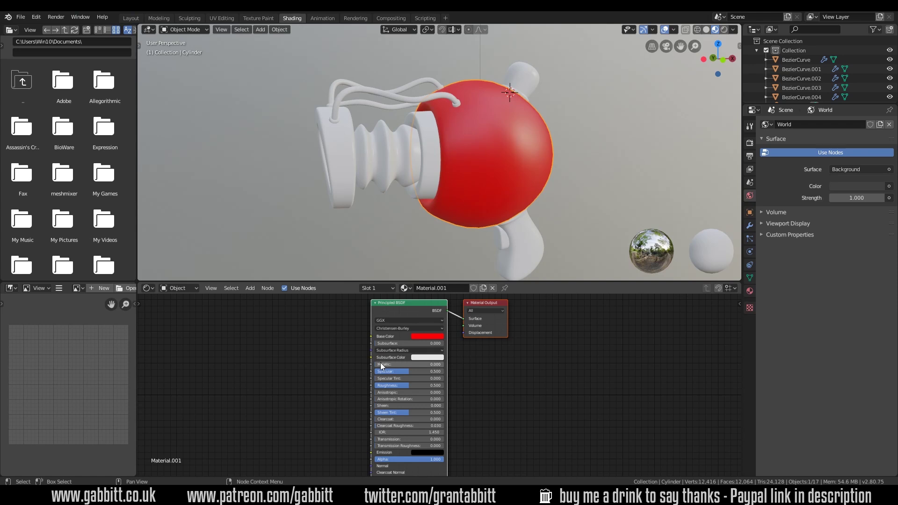
drag(382, 364, 445, 364)
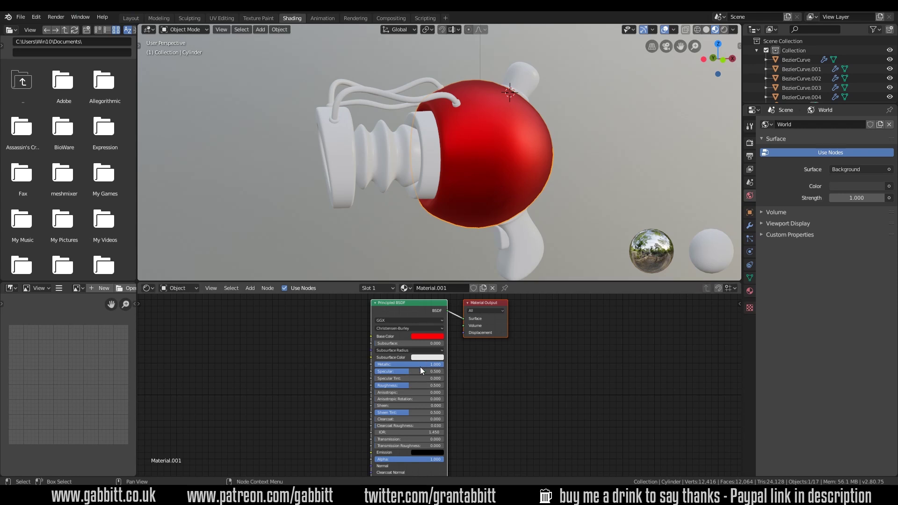
drag(410, 386, 388, 386)
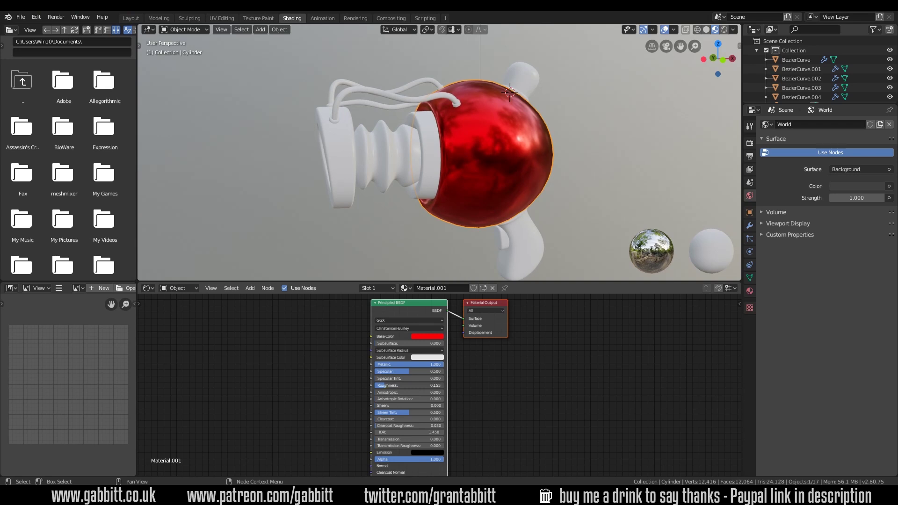
mouse_move(530, 179)
middle_down()
mouse_move(540, 186)
mouse_move(539, 174)
middle_up()
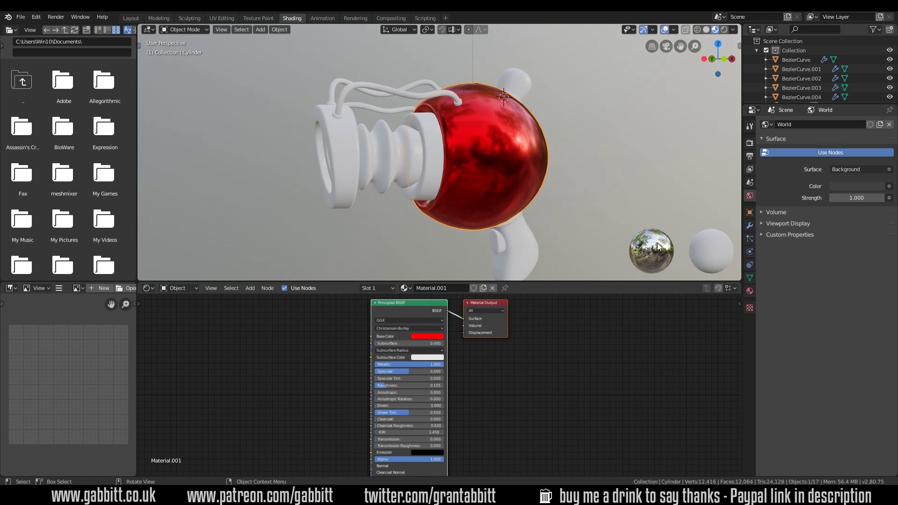
Preview the ray gun in rendered viewport shading and return to the material preview
click(724, 29)
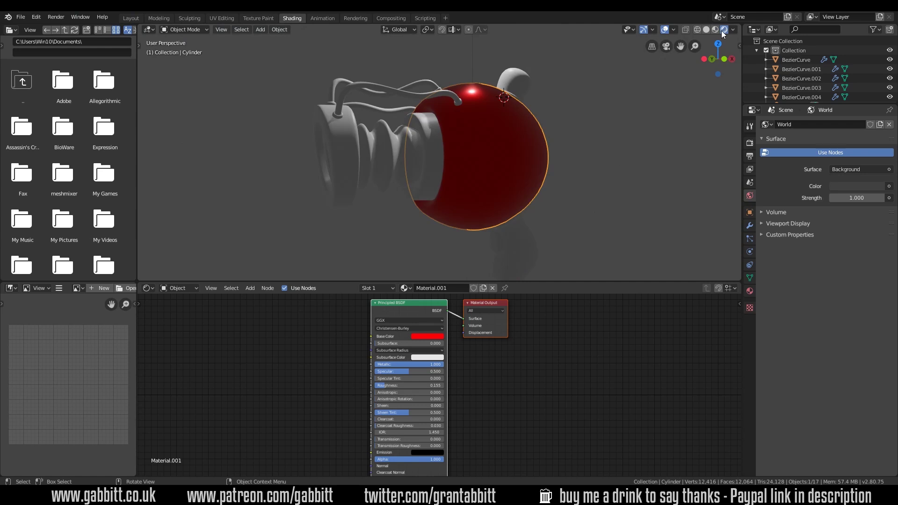
click(715, 29)
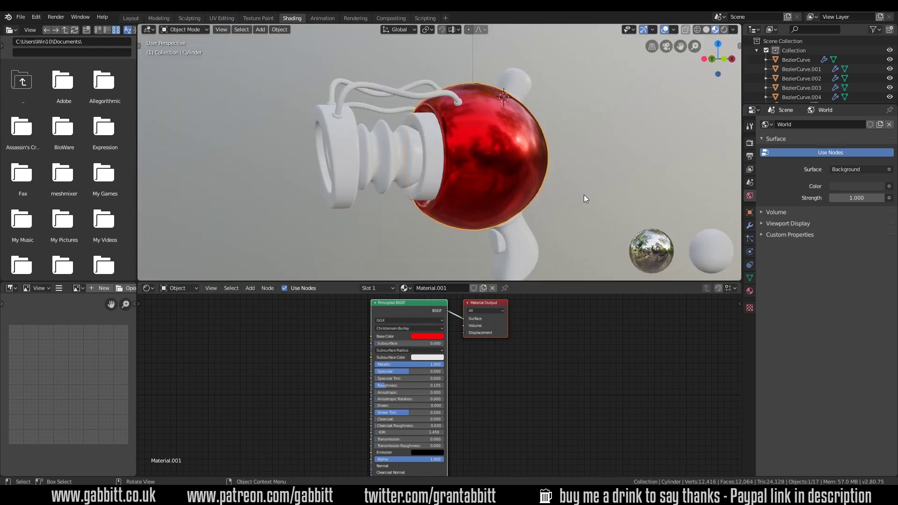
mouse_move(584, 193)
middle_down()
mouse_move(491, 193)
mouse_move(507, 222)
mouse_move(580, 195)
middle_up()
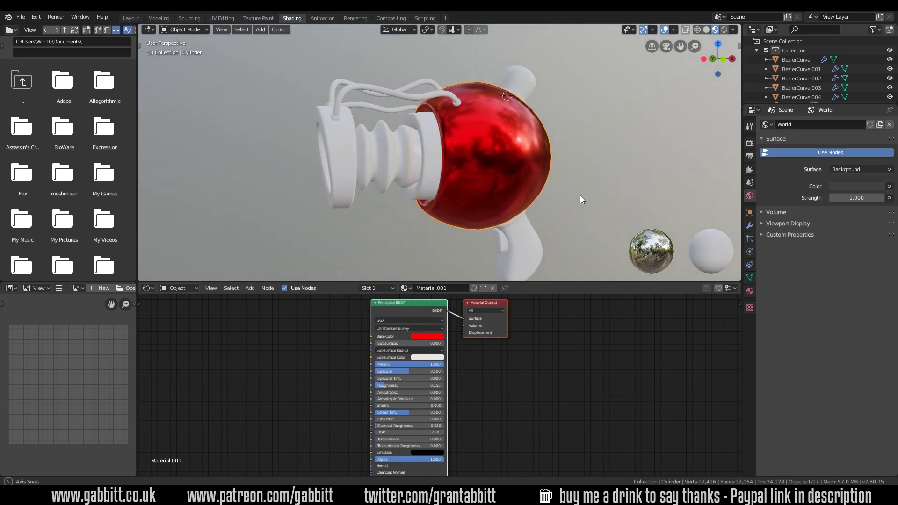
Assign the sphere's red metallic material, Material.001, to the outer muzzle housing
click(355, 145)
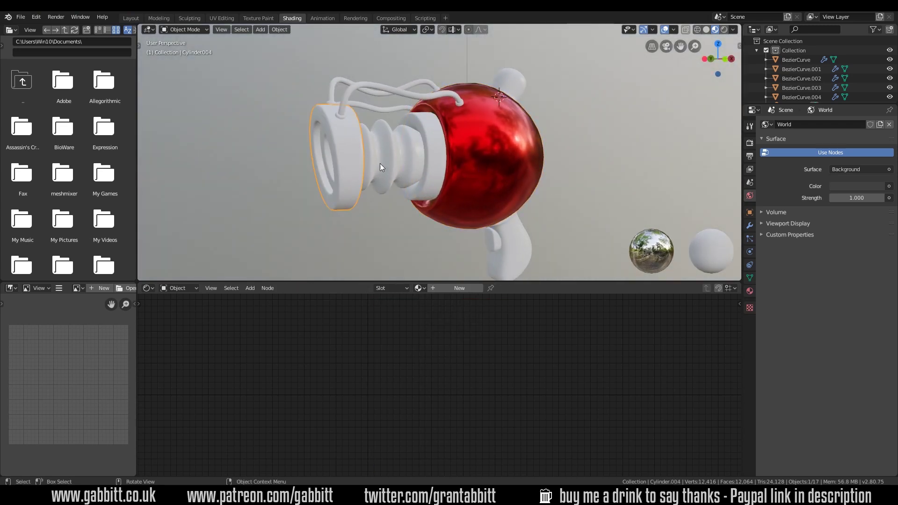
click(419, 288)
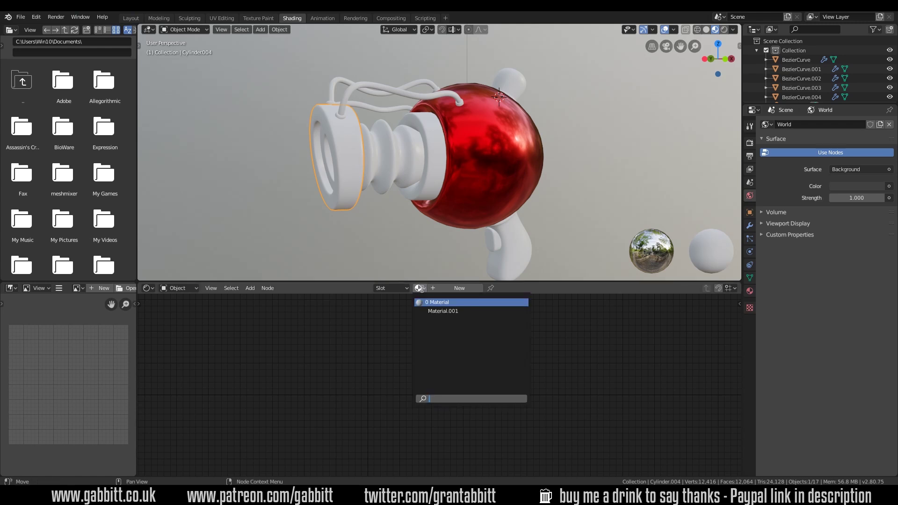
click(438, 311)
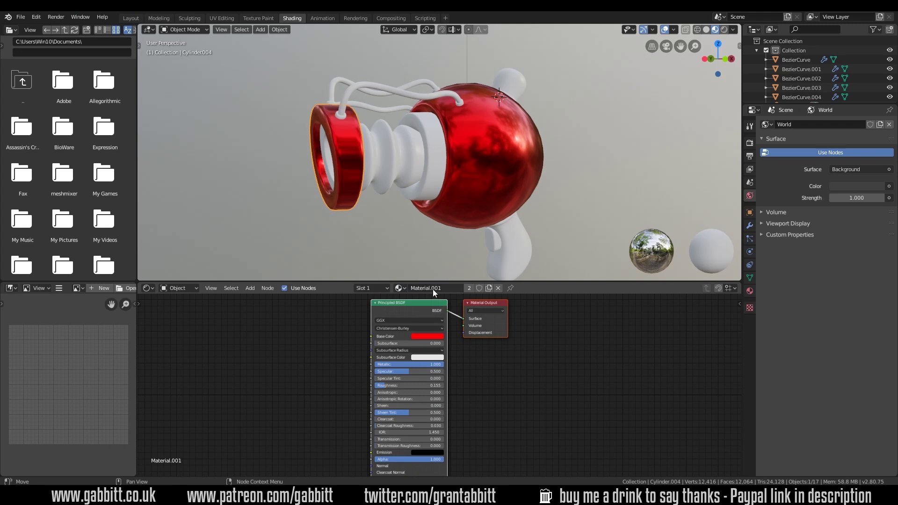
Rename the red metallic material on the muzzle housing as "shiny red" and check it in the material list
text(shiny red)
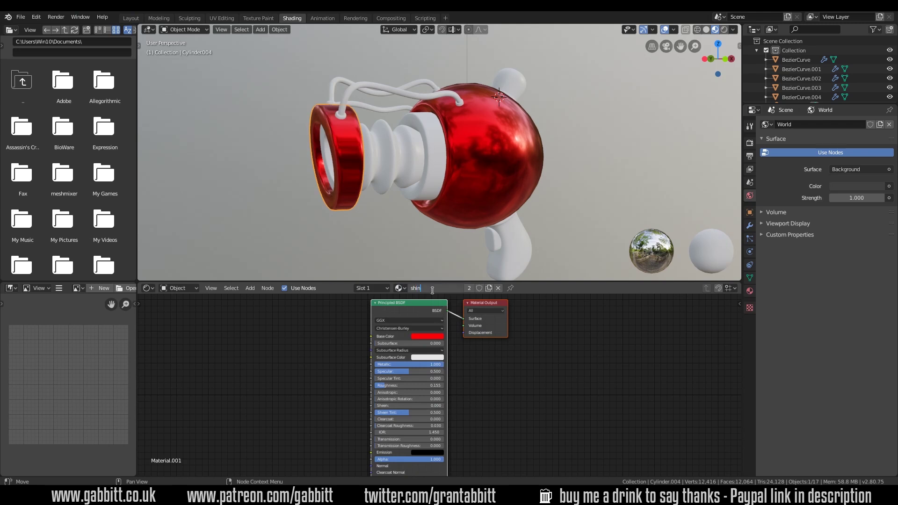
key(Return)
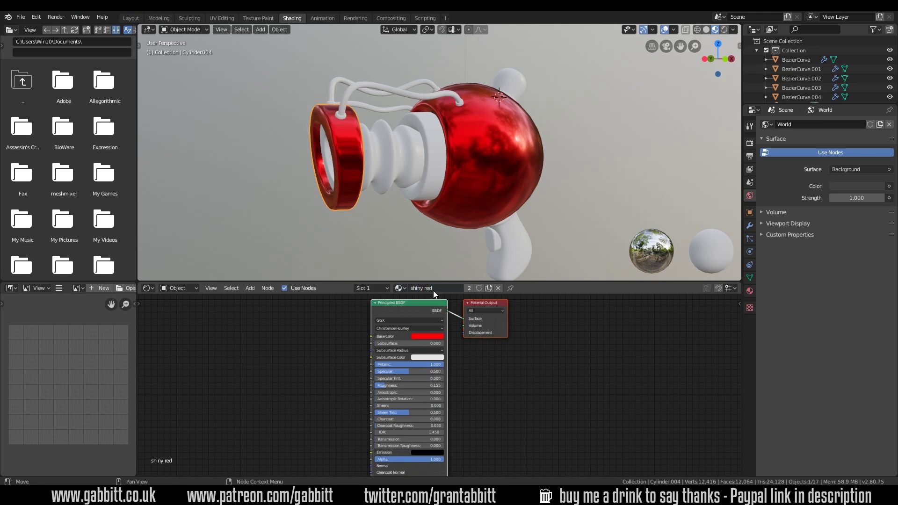
click(401, 288)
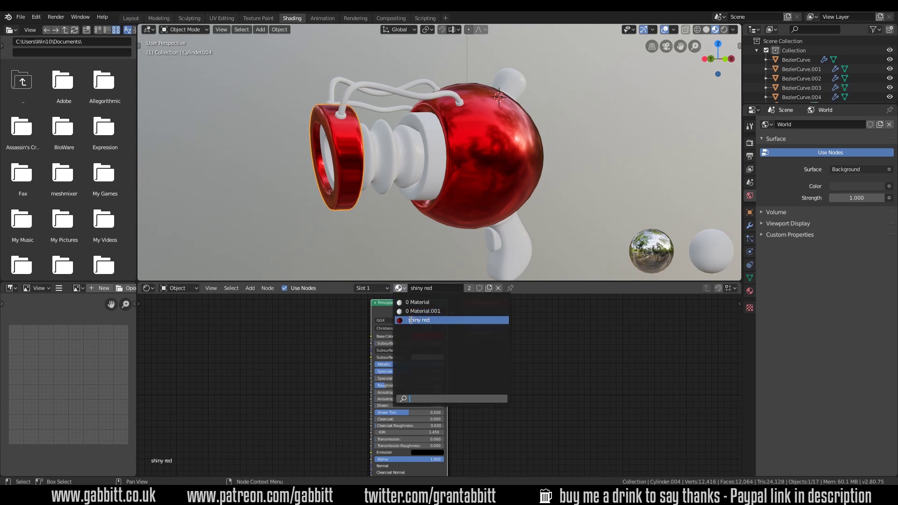
Give the collar in front of the sphere a new material with a mid-gray base color, metallic 1.000 and roughness about 0.205
click(433, 152)
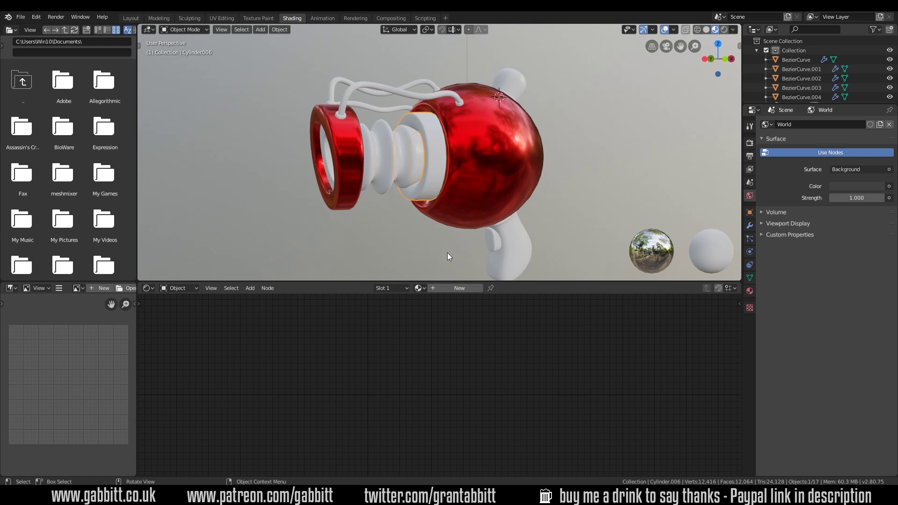
click(443, 288)
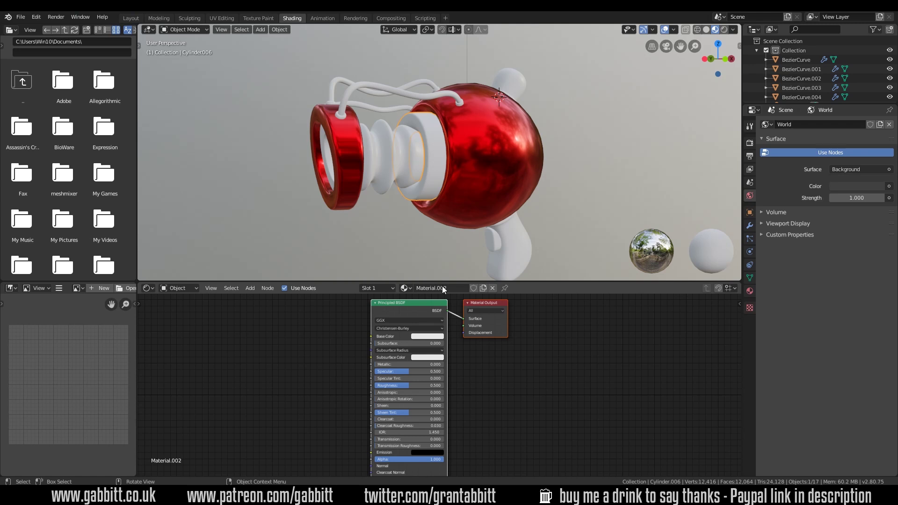
click(427, 336)
drag(466, 254, 464, 270)
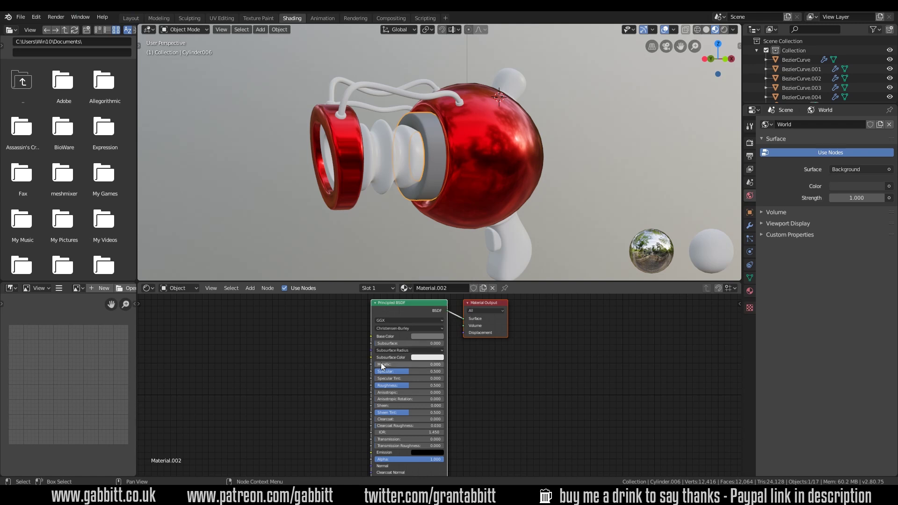
drag(384, 365, 388, 387)
middle_drag(421, 224, 434, 117)
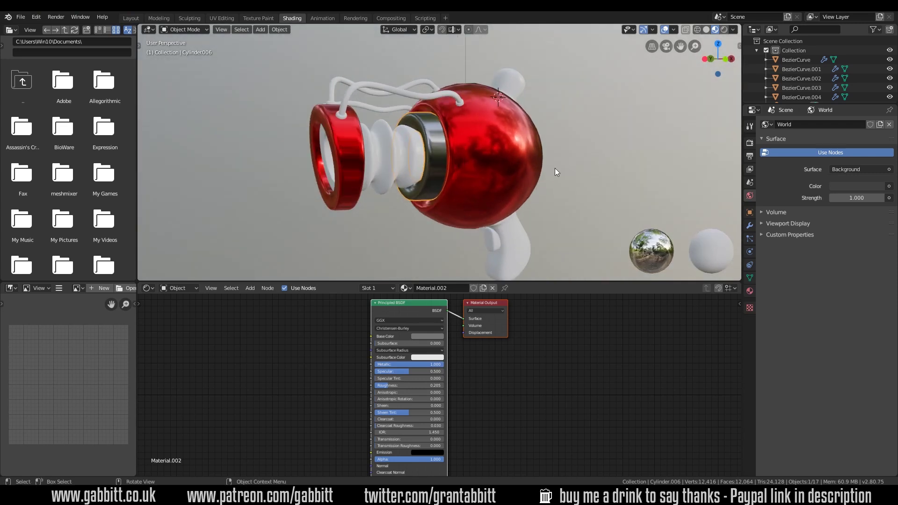
Give the ribbed bellows a new material with a dark gray base color and roughness 0.314
click(391, 153)
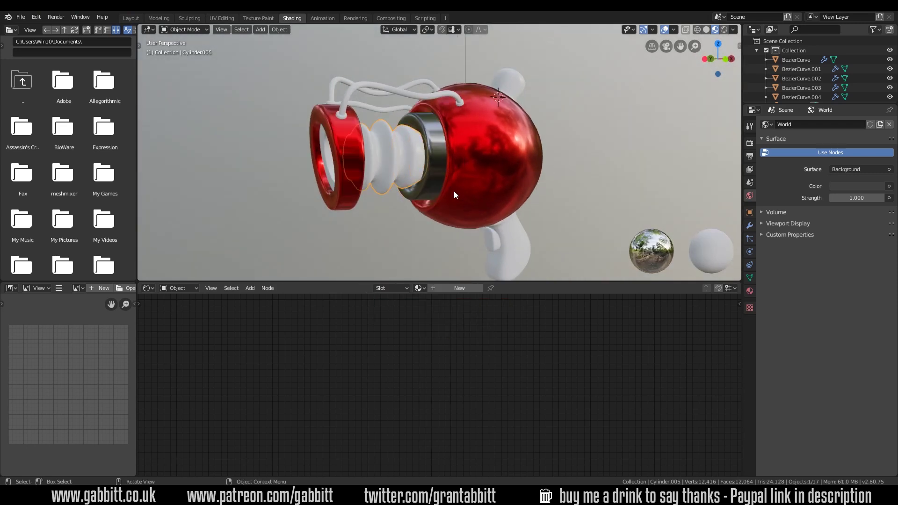
click(452, 287)
click(434, 336)
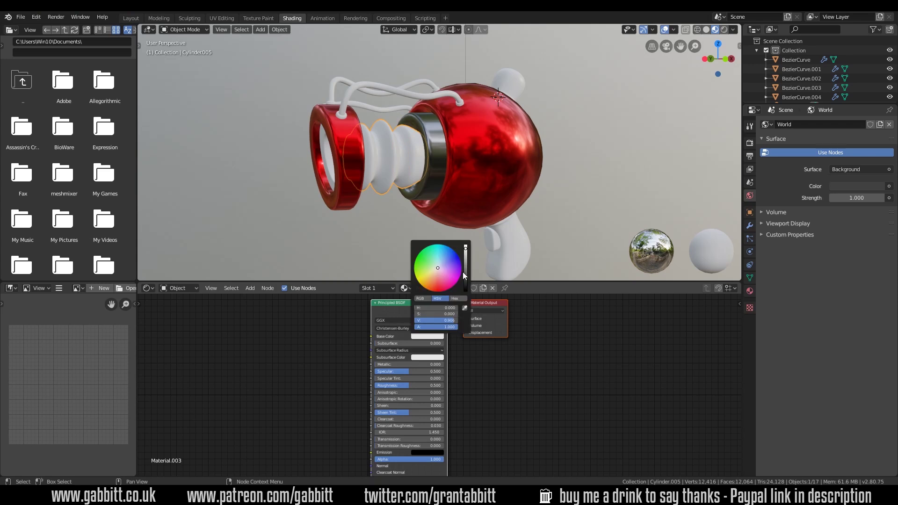
drag(465, 273, 466, 285)
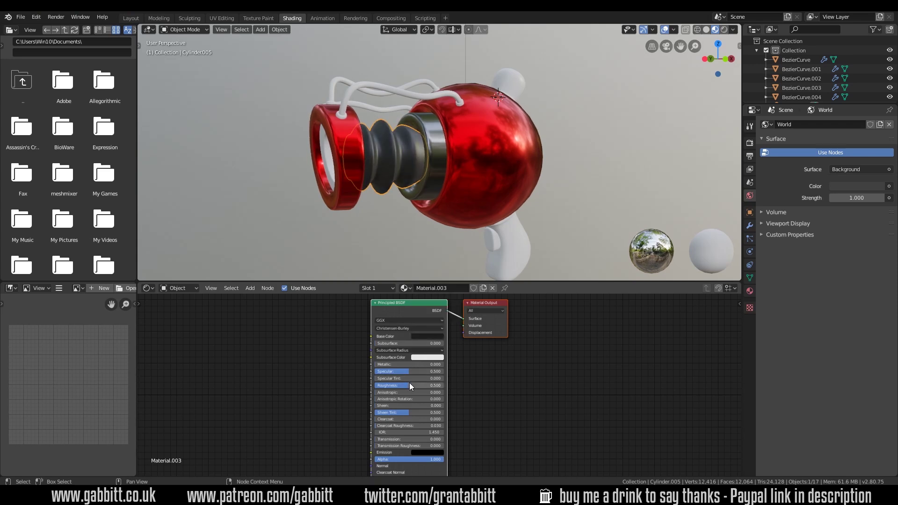
mouse_move(408, 383)
mouse_down()
mouse_move(374, 383)
mouse_move(396, 383)
mouse_up()
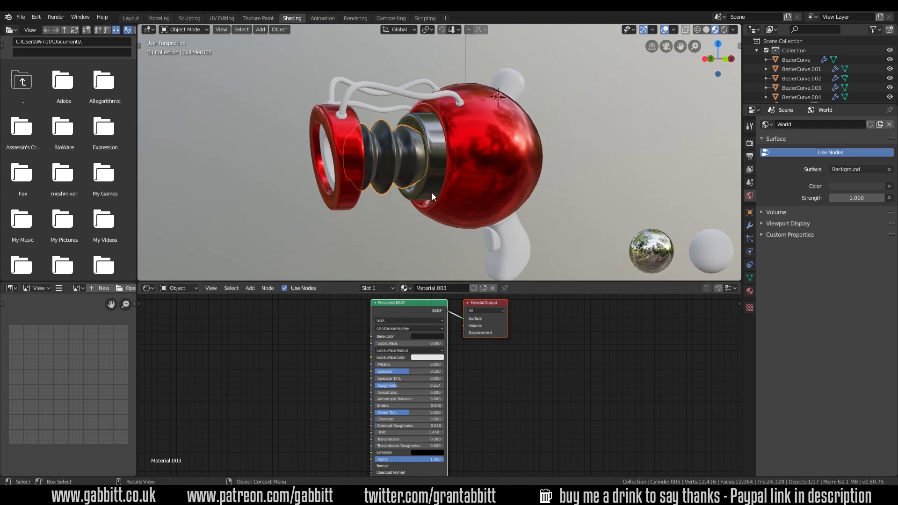
mouse_move(414, 198)
middle_down()
mouse_move(435, 183)
mouse_move(421, 190)
middle_up()
Try metallic at 1 on the bellows material, and undo that change
click(425, 364)
text(1)
key(Return)
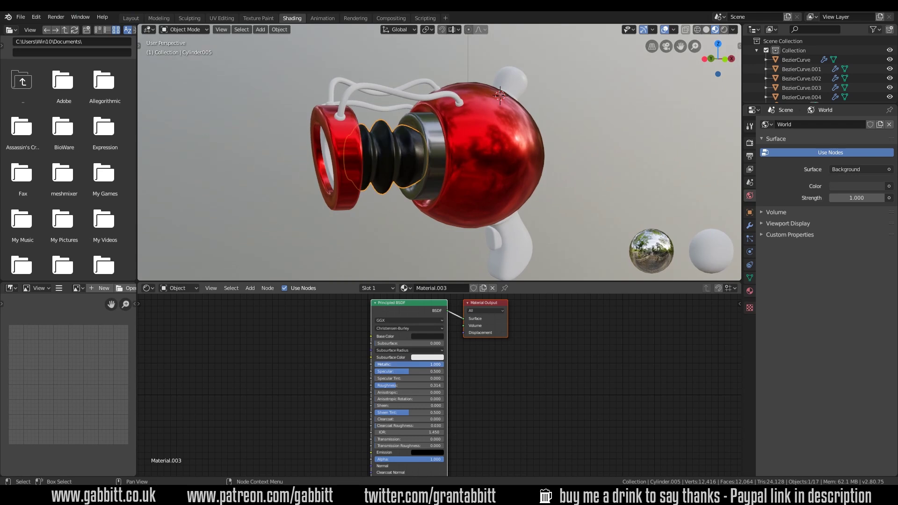
key(ctrl+z)
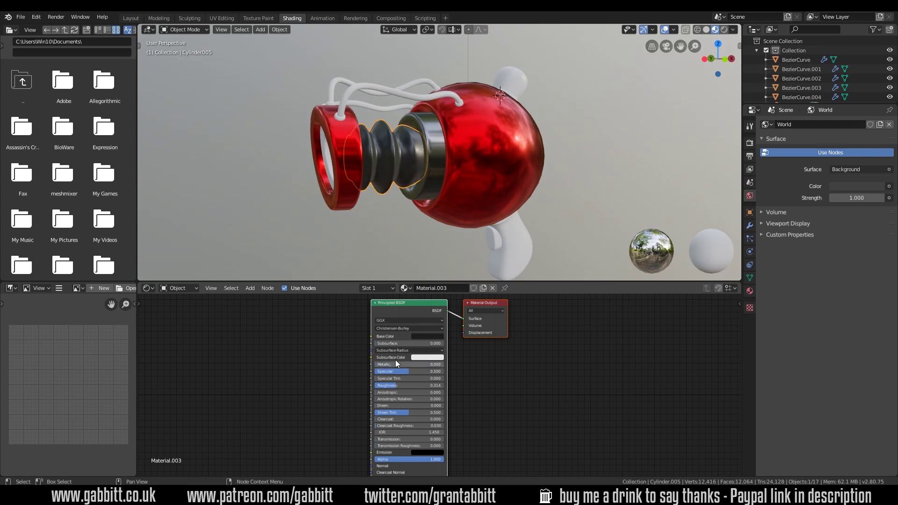
Set the bellows material's specular to 0.205 and roughness to 0.405, and darken its base color to pure black
drag(435, 371, 412, 371)
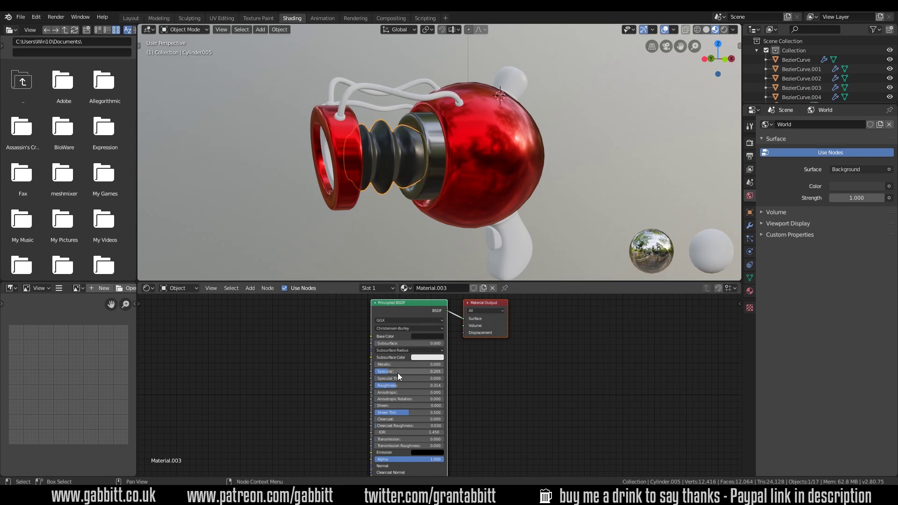
drag(397, 386, 397, 387)
click(425, 336)
drag(466, 288, 465, 291)
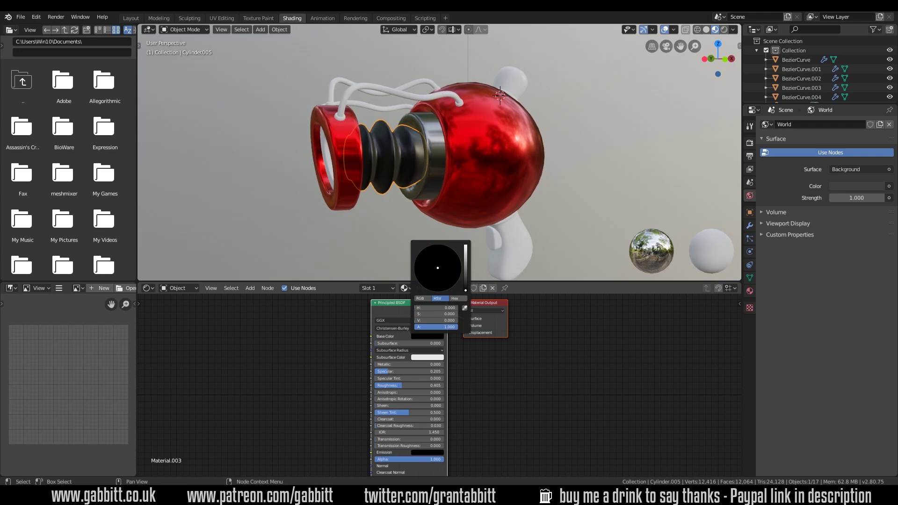
Assign the bellows' black material, Material.003, to the inner ring inside the muzzle housing
middle_drag(529, 191, 408, 190)
click(366, 181)
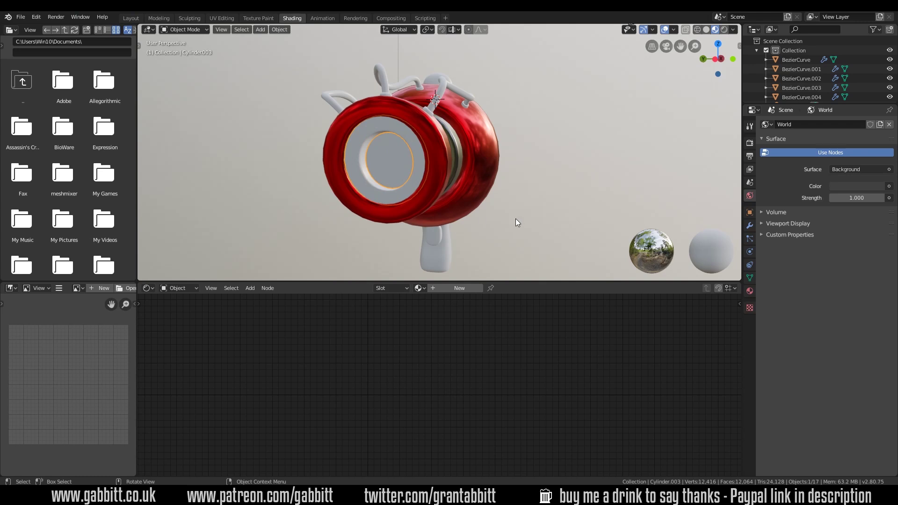
middle_drag(515, 217, 463, 215)
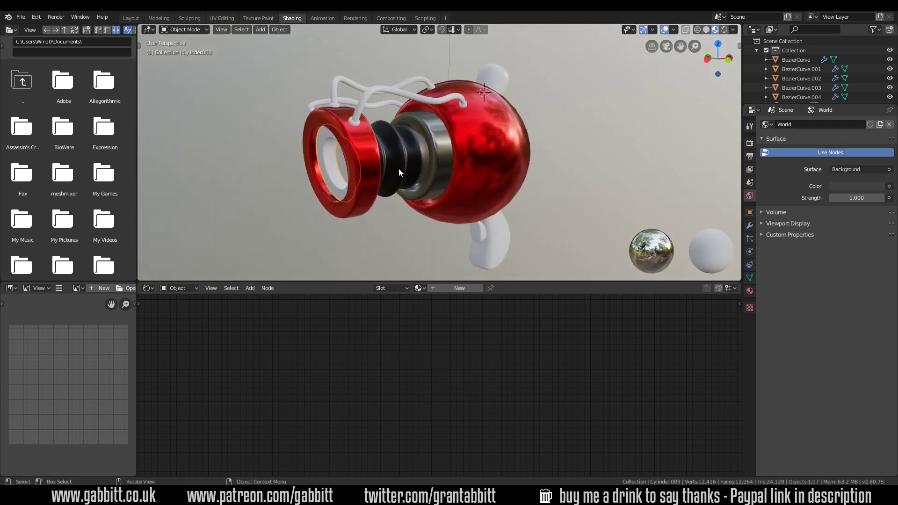
click(420, 288)
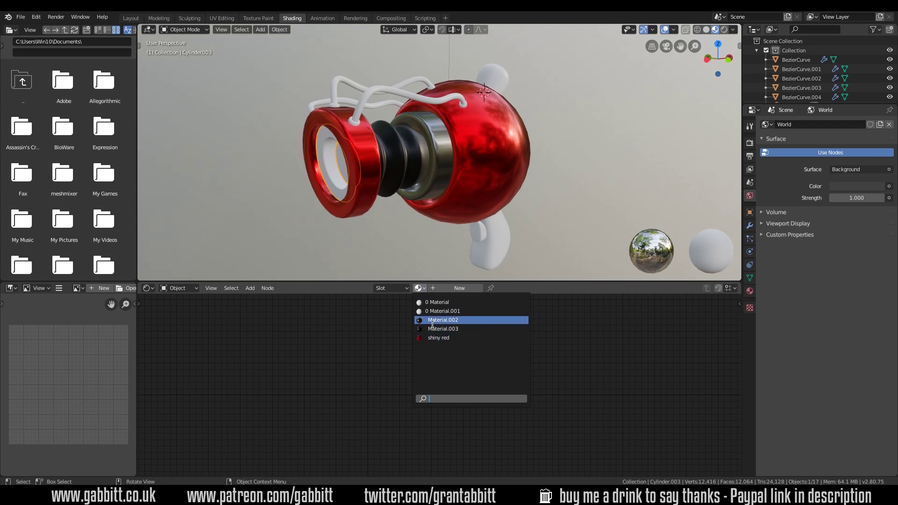
click(432, 328)
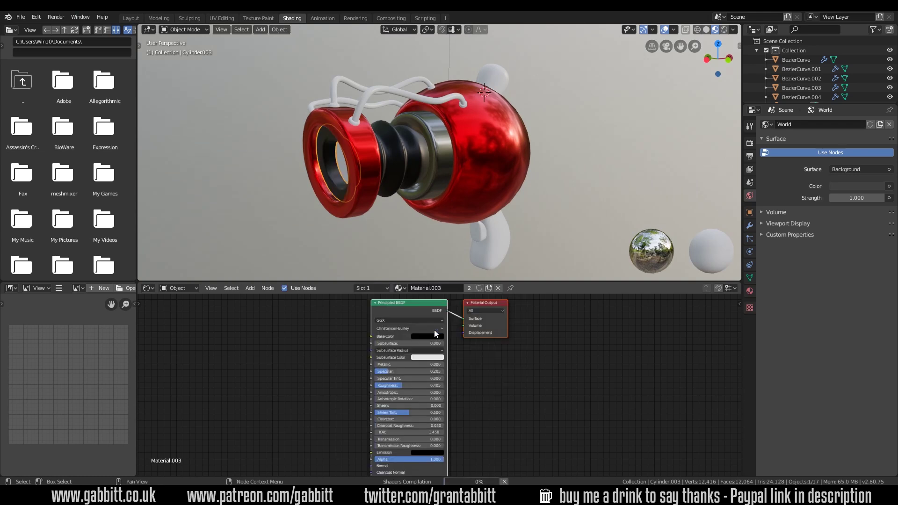
Rename the black material shared by the bellows and inner ring as "rubber"
click(429, 286)
text(rubber)
key(Return)
Give the flat disc at the center of the muzzle a new material
middle_drag(402, 225, 372, 174)
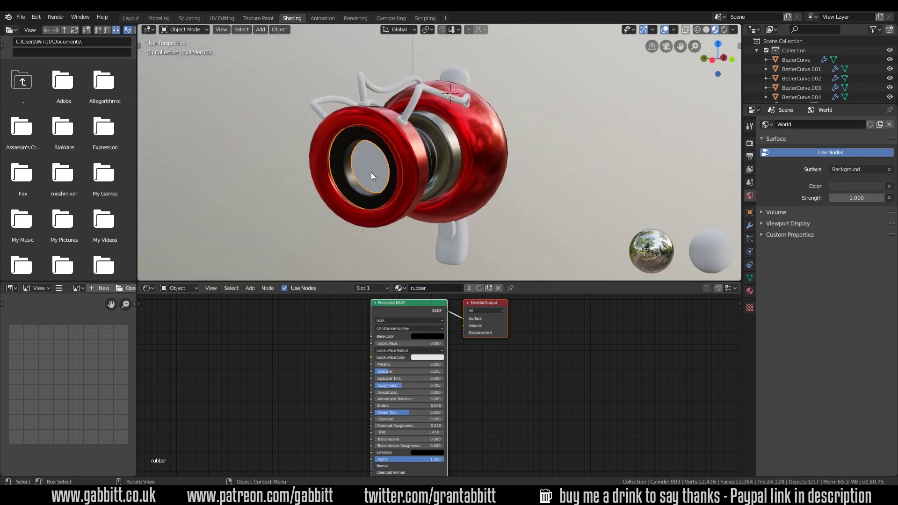
click(371, 174)
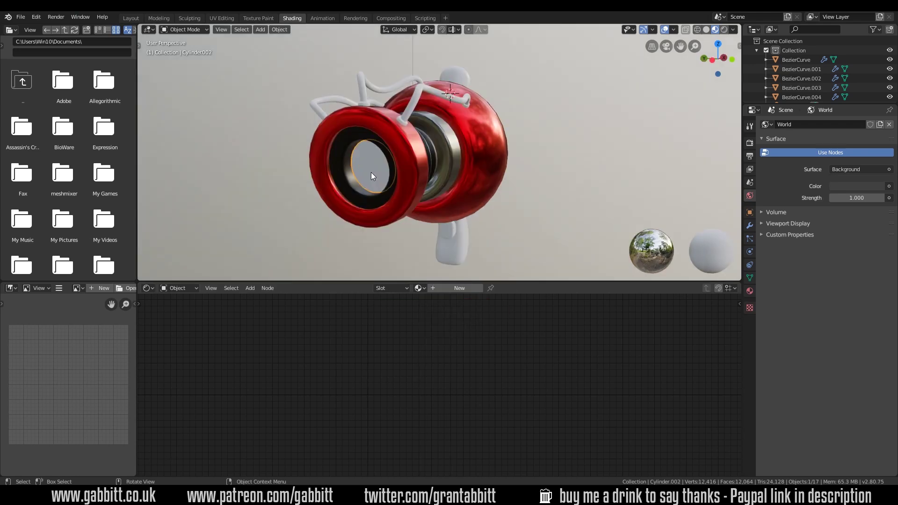
click(449, 288)
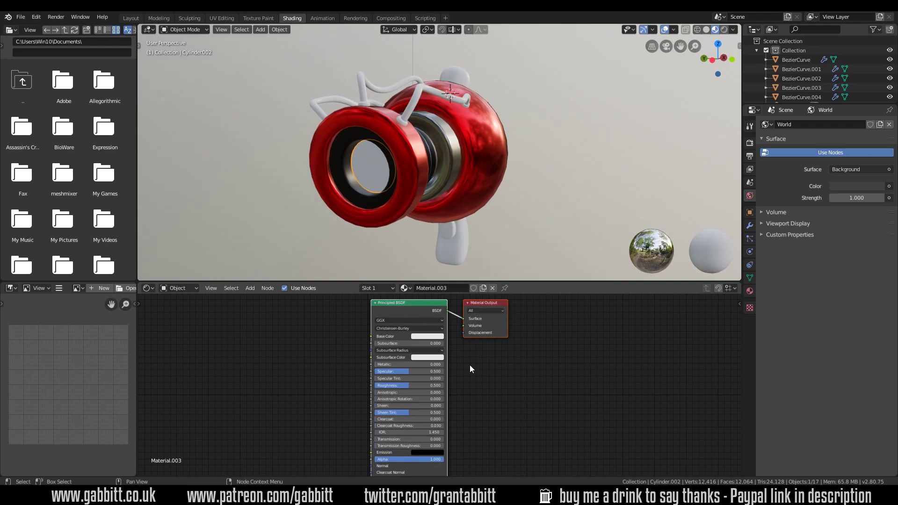
Set the Principled BSDF's emission color to blue in the muzzle disc's material
middle_drag(460, 400, 459, 369)
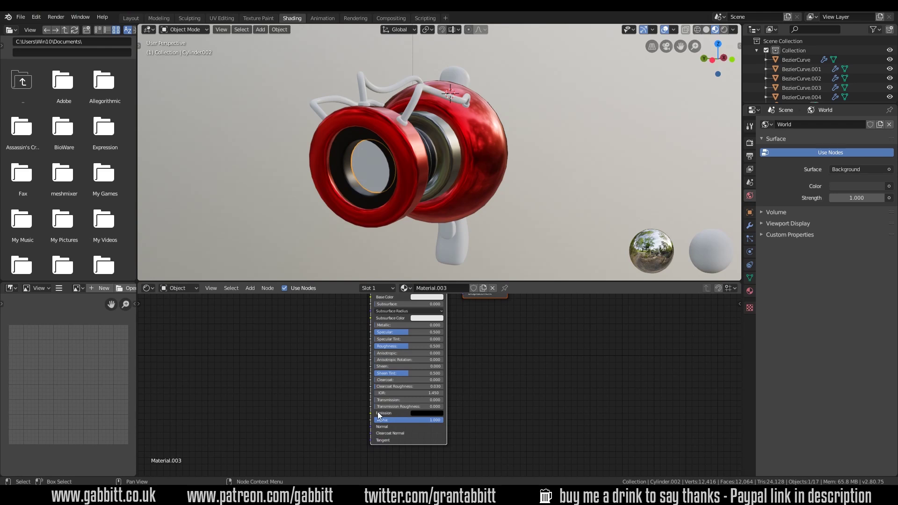
click(420, 414)
drag(460, 359, 464, 322)
click(418, 334)
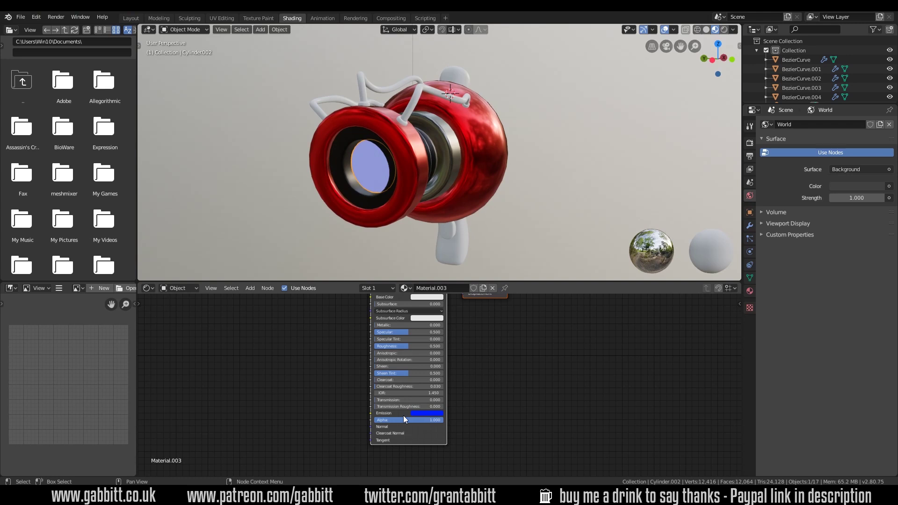
Delete the Principled BSDF node from the muzzle disc's material, keeping the Material Output node
middle_drag(487, 371, 486, 450)
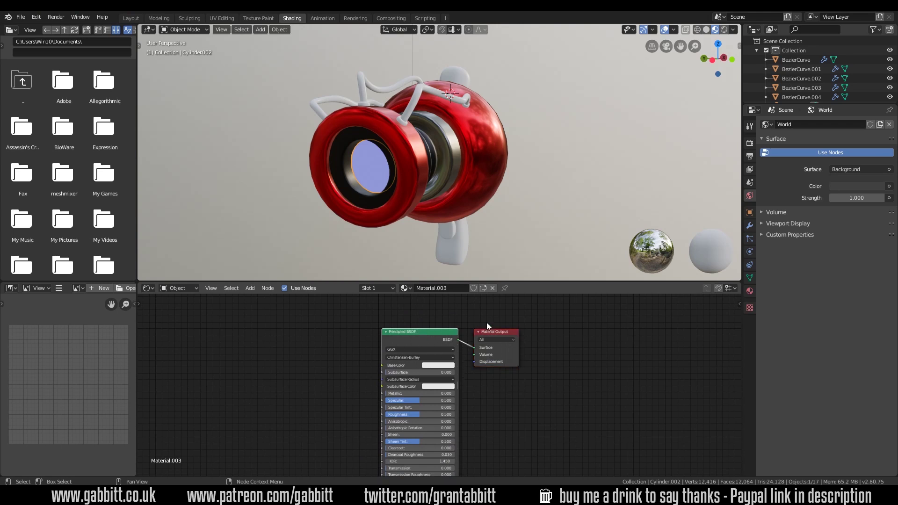
drag(433, 312, 505, 349)
drag(327, 311, 415, 345)
key(x)
Add an Emission shader node and connect its output to the Material Output's Surface input
key(shift+a)
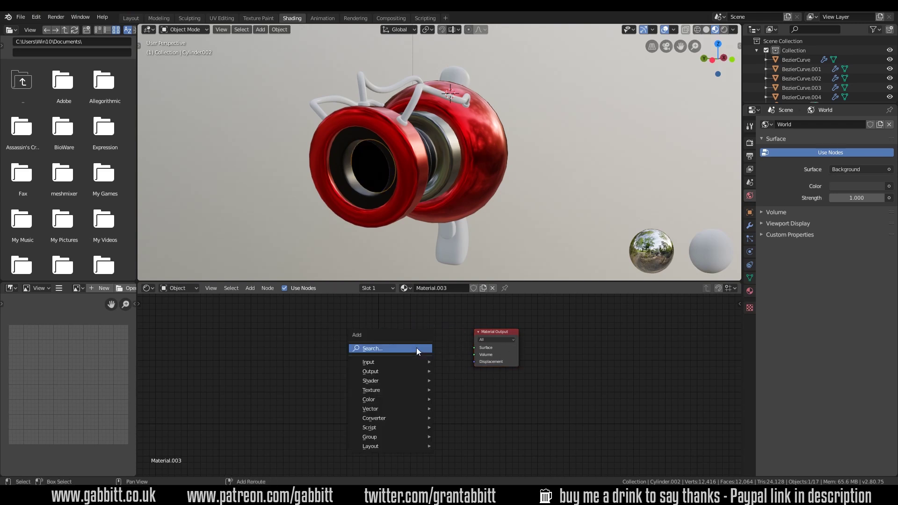
click(250, 288)
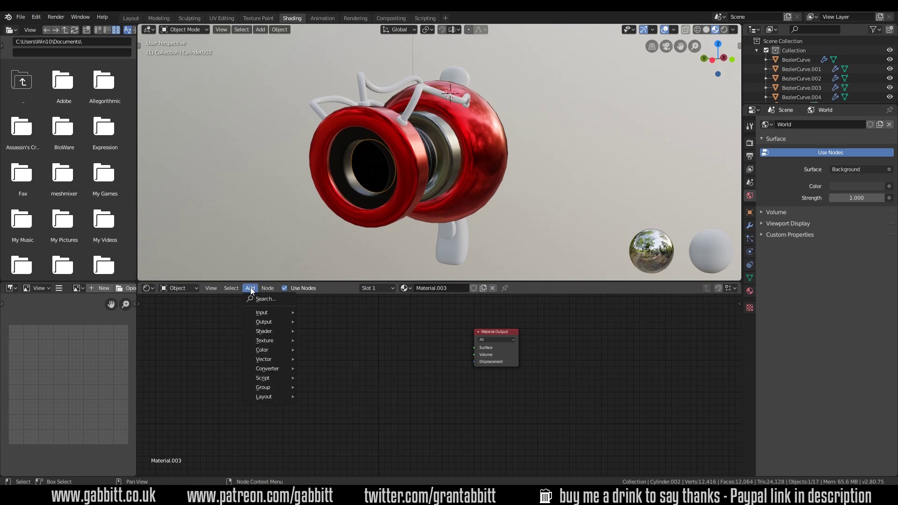
mouse_move(268, 332)
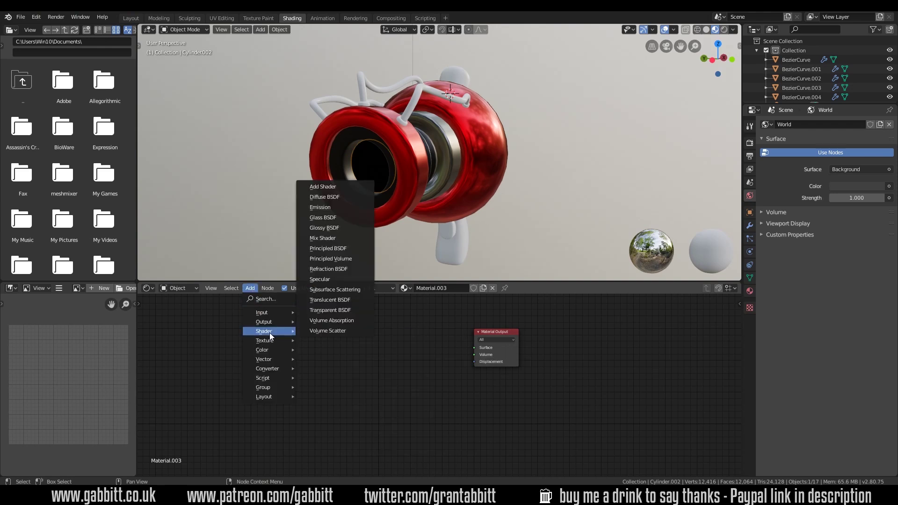
click(320, 207)
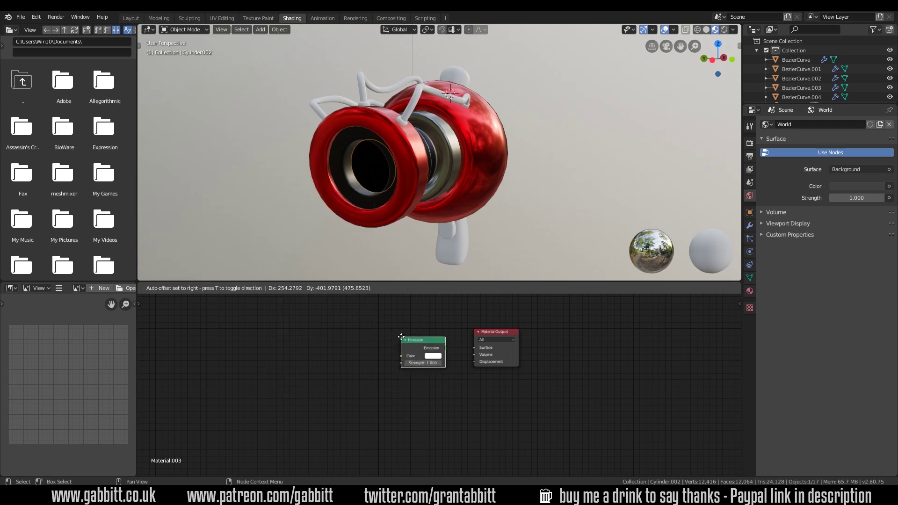
click(409, 335)
drag(453, 347, 475, 347)
Set the Emission node's color to light blue and its strength to about 9.9
click(443, 354)
click(466, 278)
drag(466, 278, 465, 268)
drag(428, 360, 473, 360)
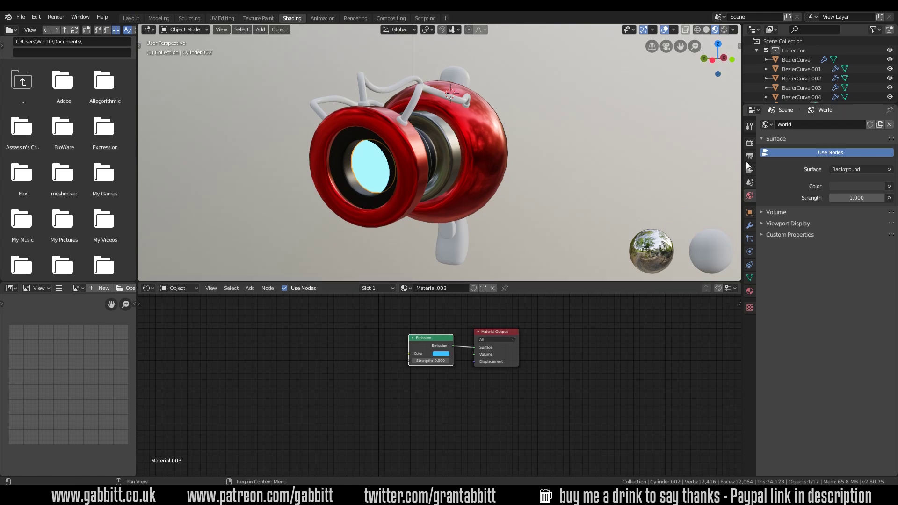
Try the Bloom effect in the Eevee render settings, and turn it off again
click(750, 144)
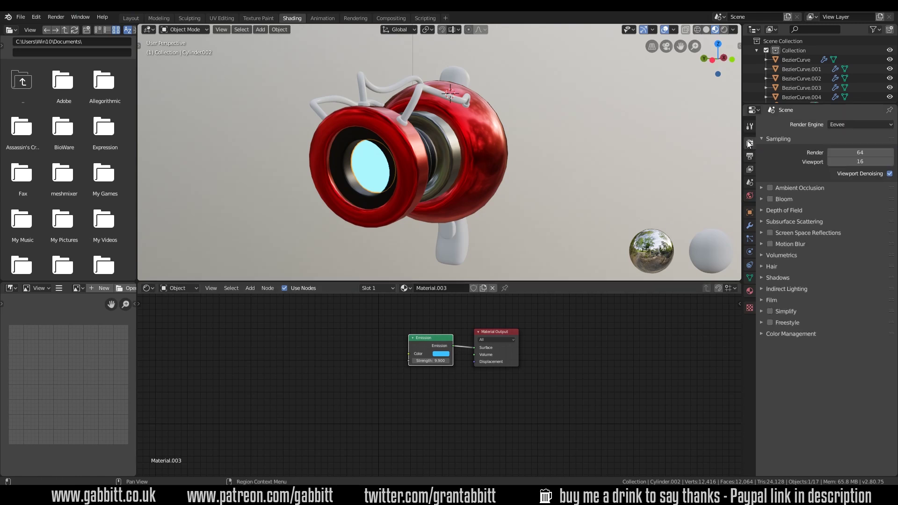
click(770, 199)
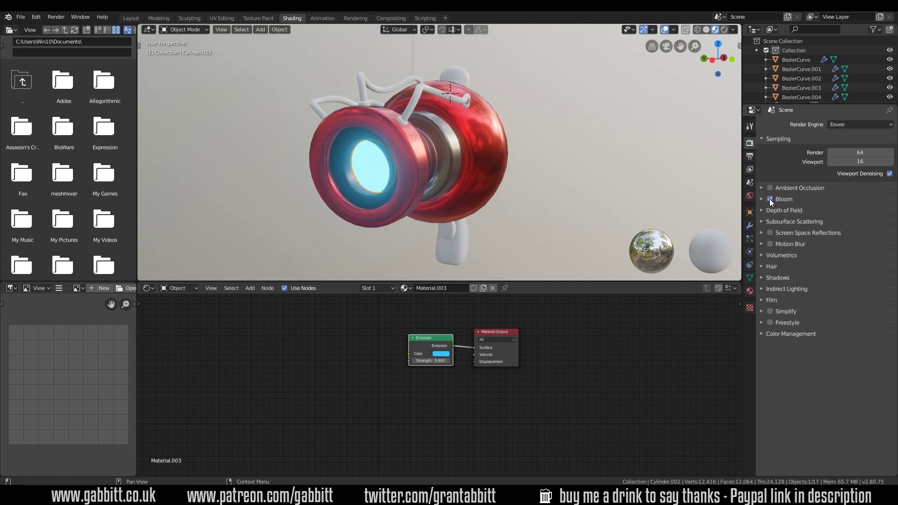
click(769, 199)
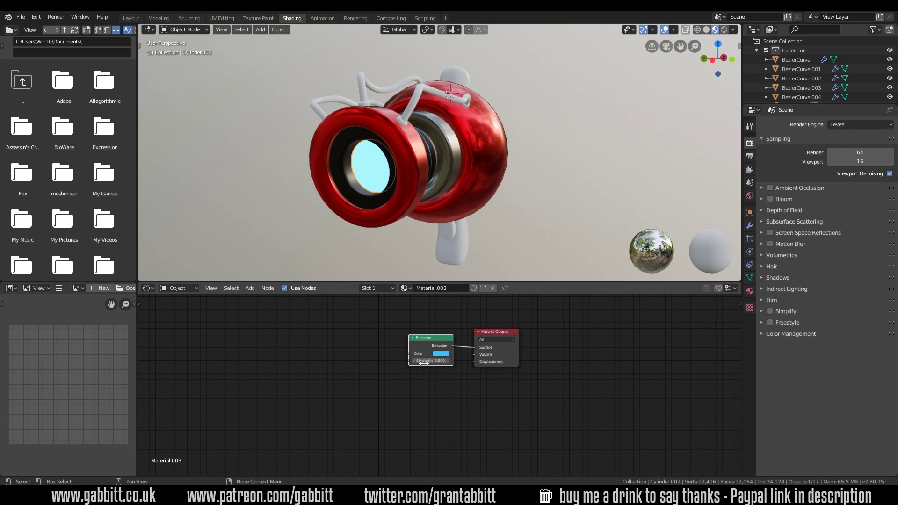
Add a new material to the white knob on the back of the sphere and set its Transmission to 1.000
middle_drag(503, 199, 512, 249)
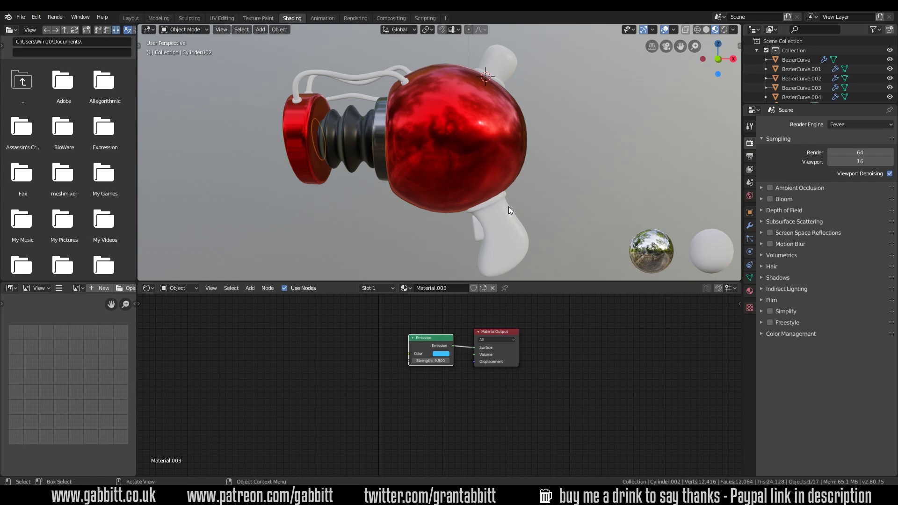
click(510, 62)
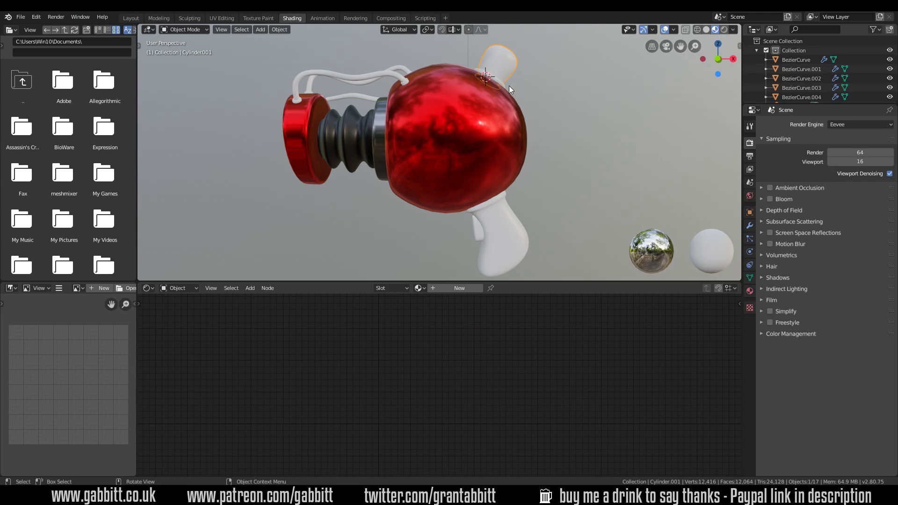
middle_drag(524, 72, 501, 173)
scroll(501, 172, up, 3)
click(470, 289)
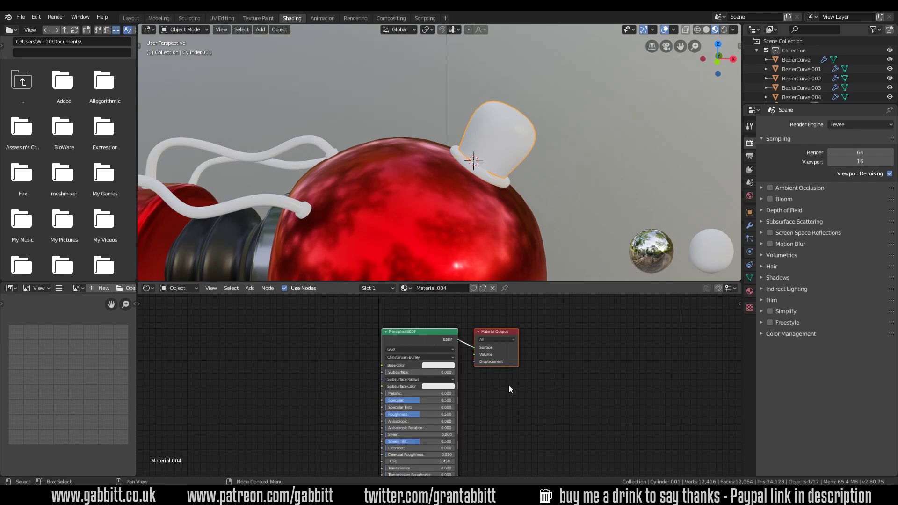
shift+scroll(301, 365, down, 2)
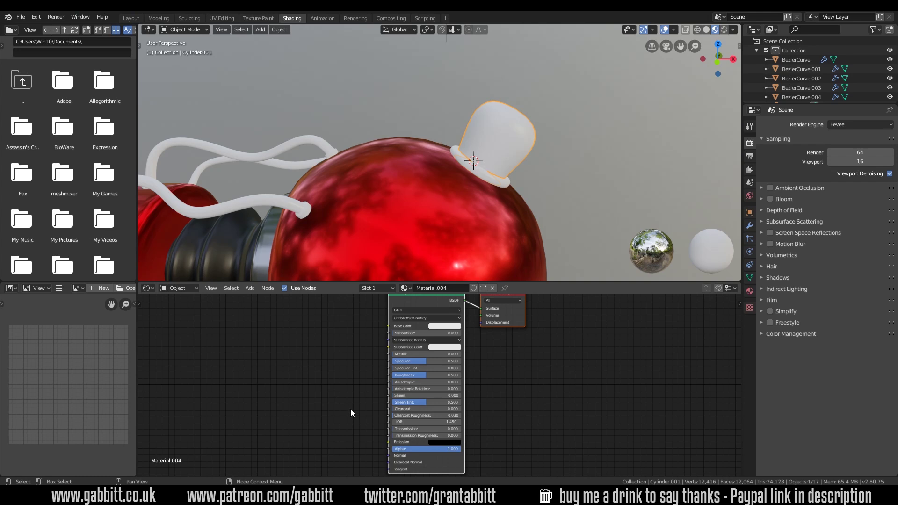
drag(399, 428, 460, 429)
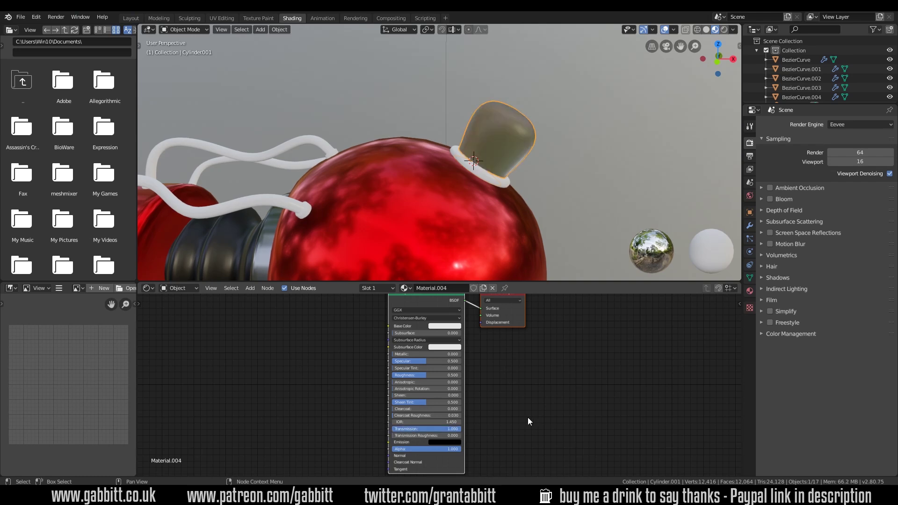
Try Additive blending on the knob's material, then switch its Blend Mode to Alpha Hashed and enable Screen Space Refraction
key(n)
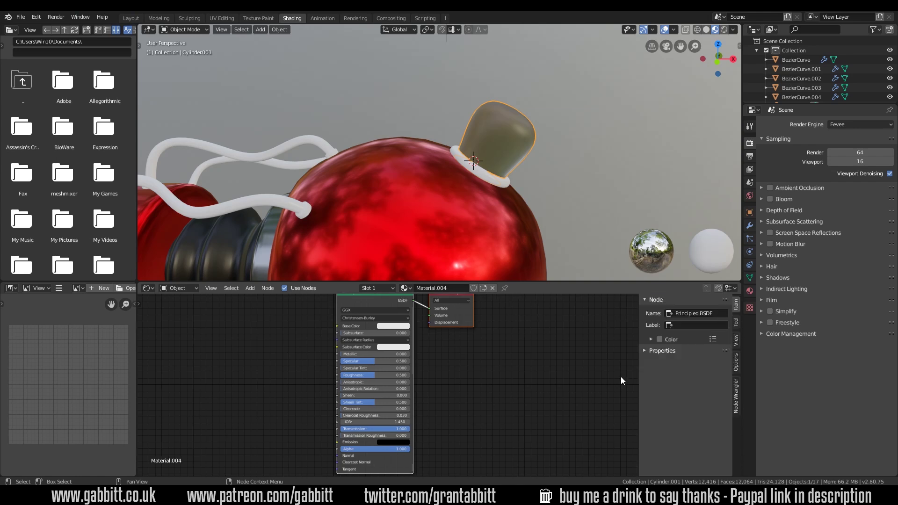
click(736, 357)
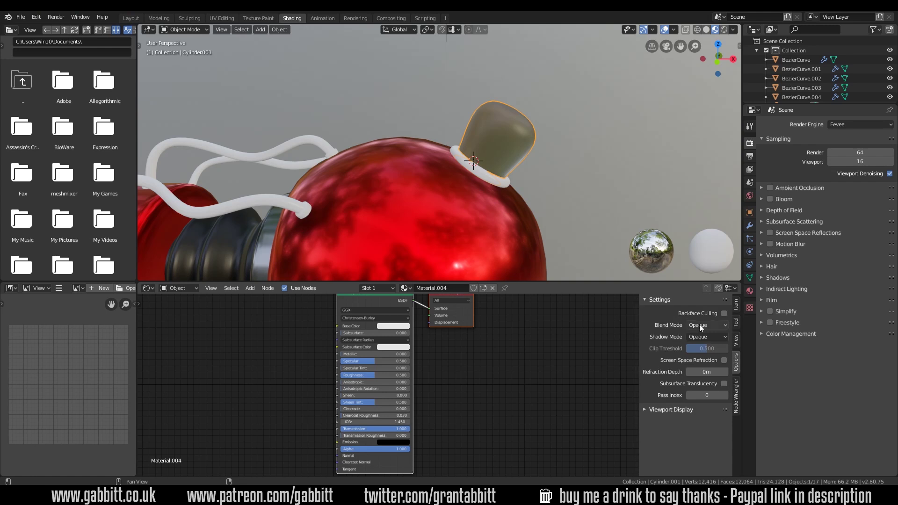
click(714, 324)
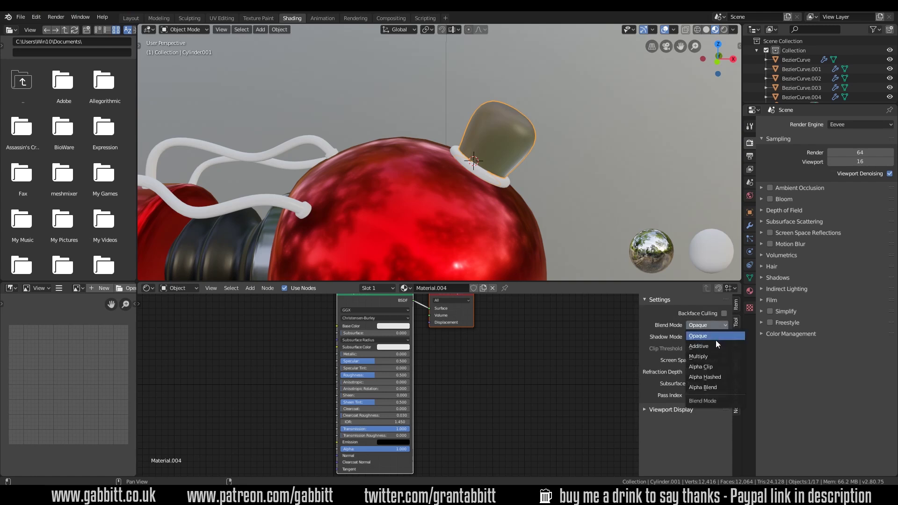
click(715, 346)
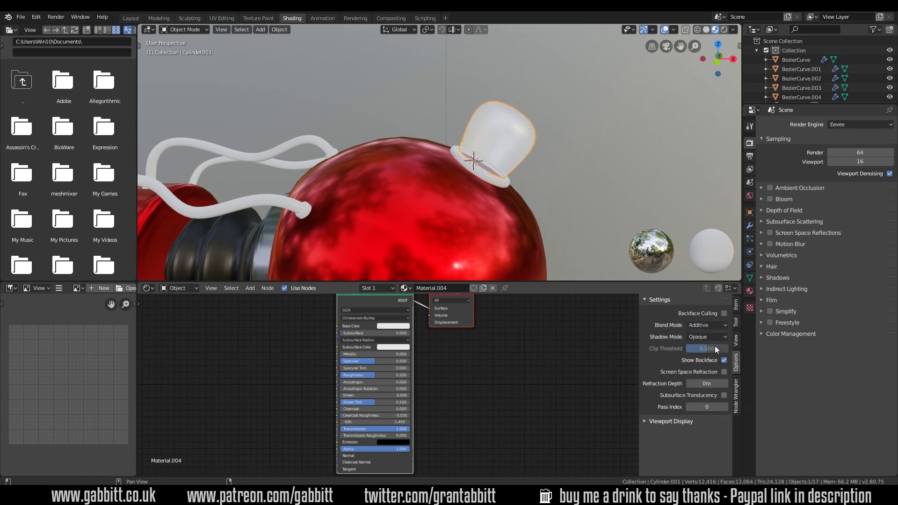
click(708, 325)
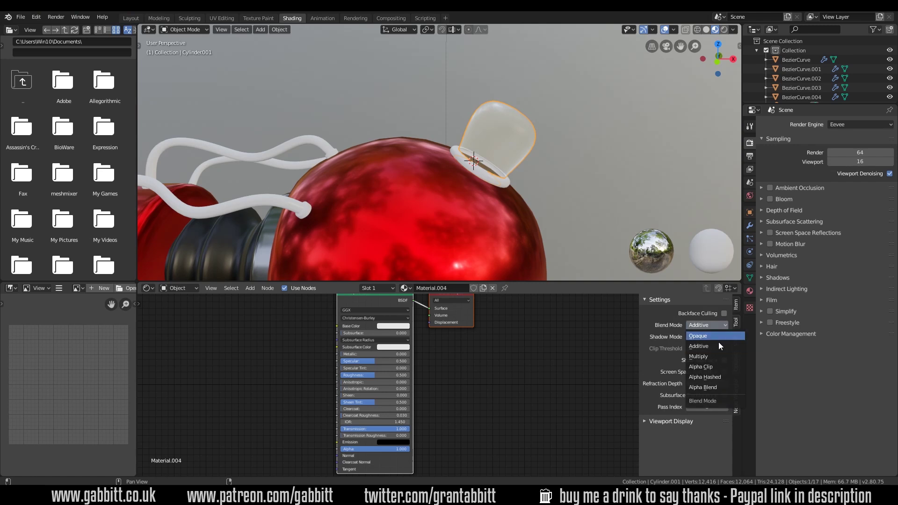
click(717, 373)
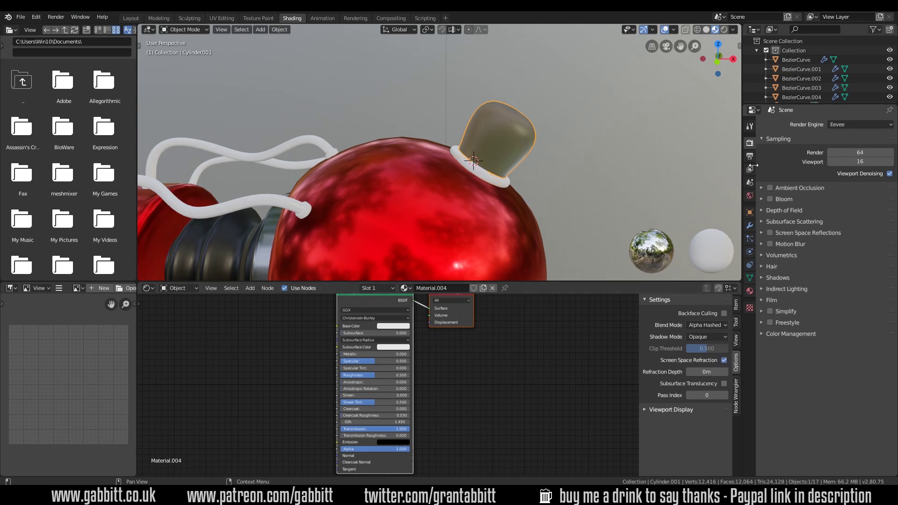
Enable Screen Space Reflections with Refraction in the Eevee render settings
click(770, 233)
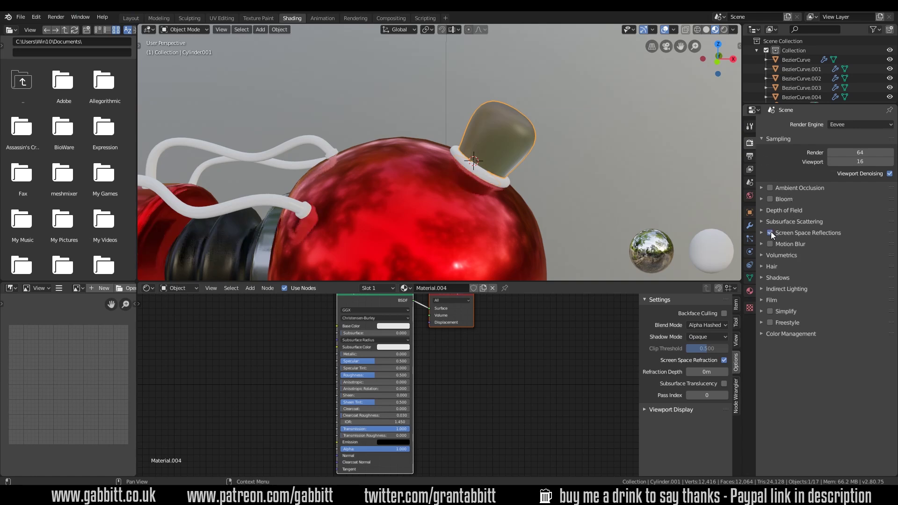
scroll(385, 153, down, 5)
middle_drag(386, 186, 403, 174)
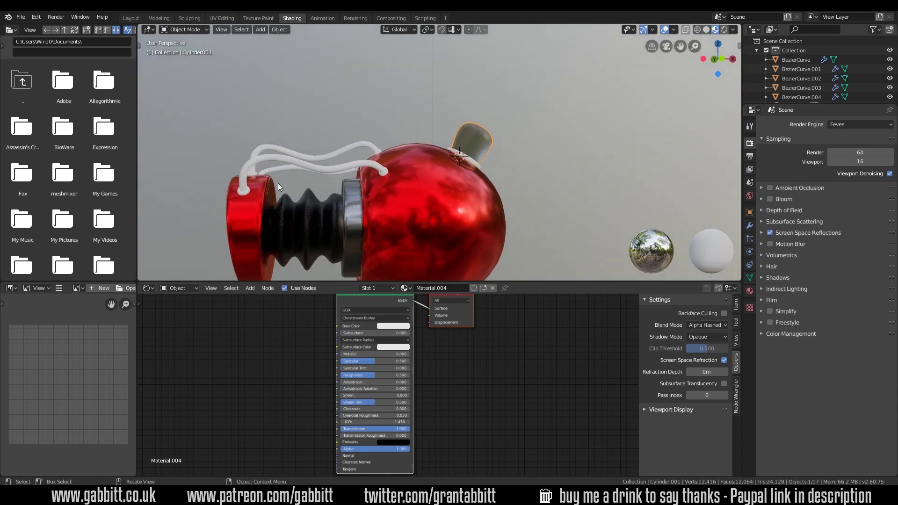
click(761, 233)
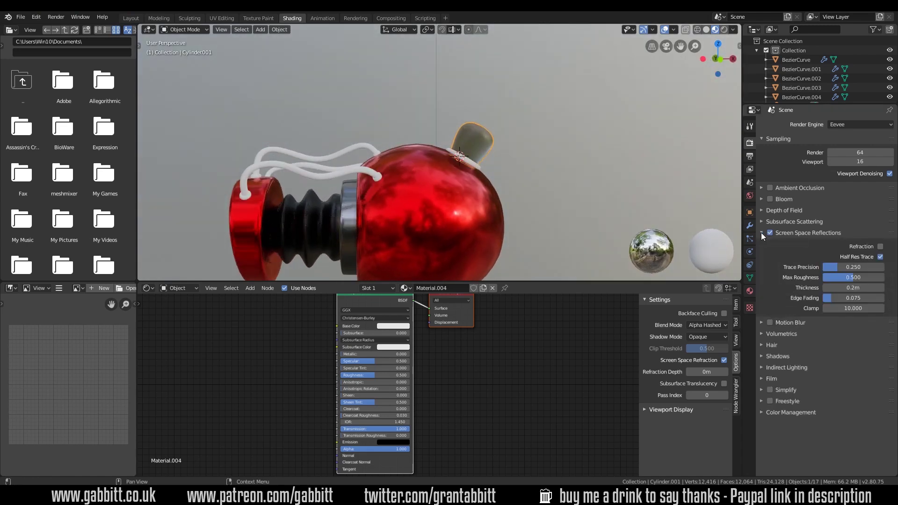
click(880, 246)
mouse_move(535, 156)
middle_down()
mouse_move(484, 179)
mouse_move(504, 185)
mouse_move(479, 197)
mouse_move(481, 183)
mouse_move(495, 188)
mouse_move(454, 187)
mouse_move(565, 157)
mouse_move(532, 148)
mouse_move(515, 170)
mouse_move(541, 146)
mouse_move(535, 159)
middle_up()
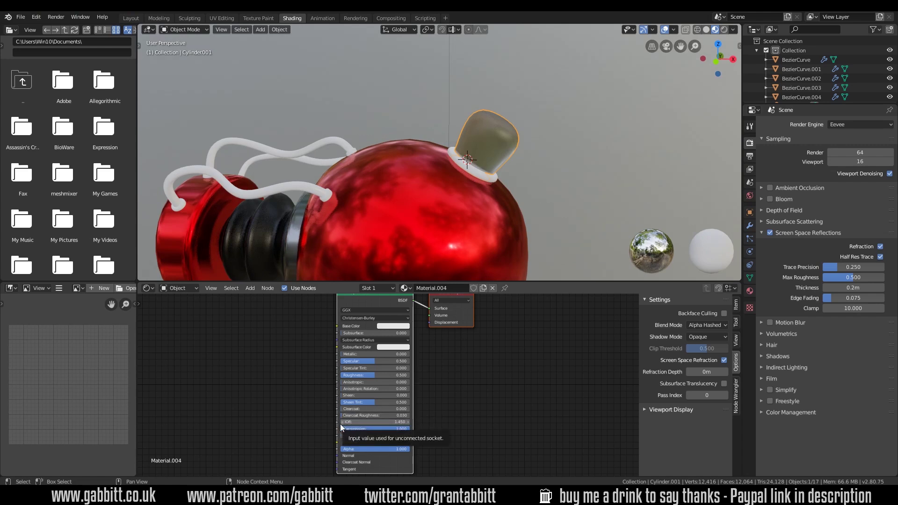
Lower the IOR of the knob's material to 1.050
ctrl+scroll(341, 422, down, 4)
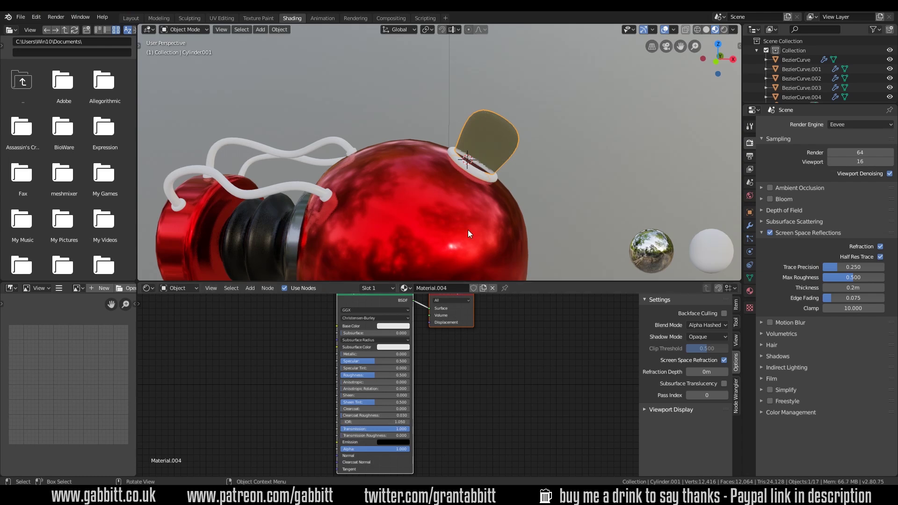
mouse_move(472, 223)
middle_down()
mouse_move(499, 208)
mouse_move(479, 190)
mouse_move(444, 217)
mouse_move(468, 223)
mouse_move(479, 212)
middle_up()
middle_drag(520, 167, 494, 137)
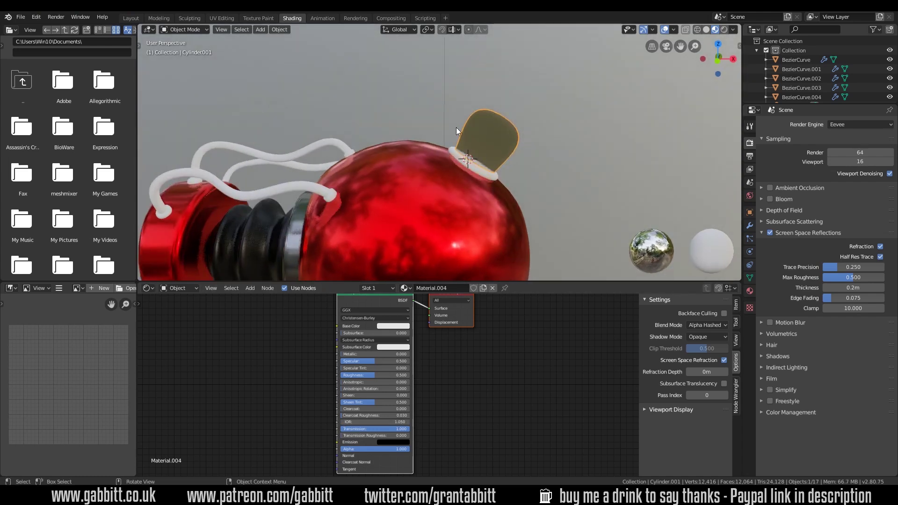
Set the Blend Mode of the knob's material to Additive
click(699, 324)
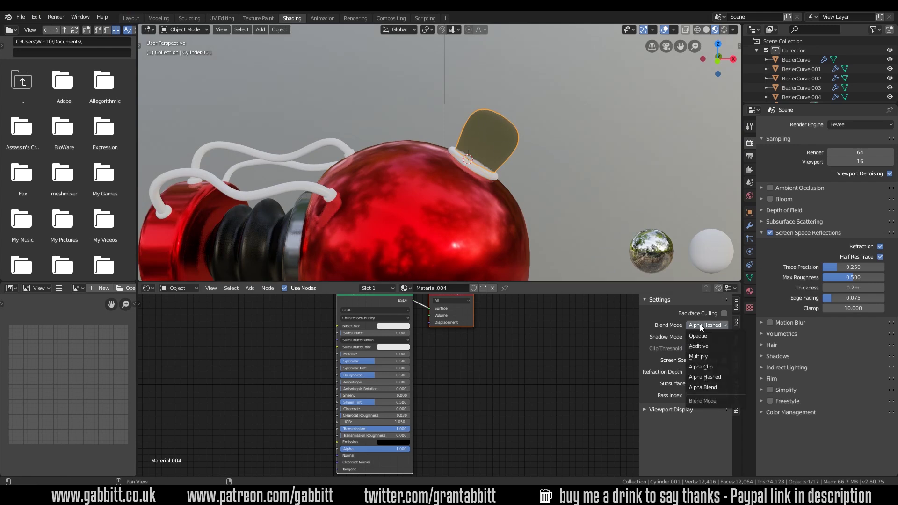
click(700, 349)
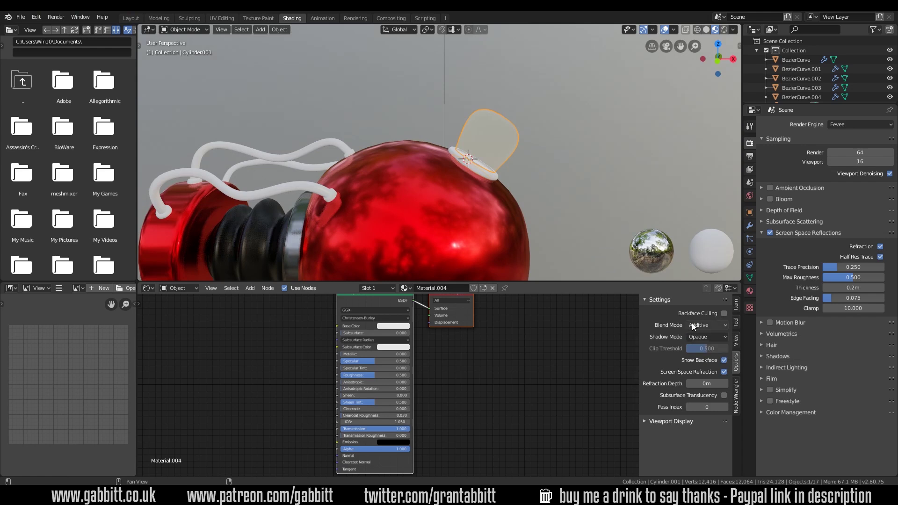
mouse_move(470, 180)
middle_down()
mouse_move(497, 163)
mouse_move(408, 196)
mouse_move(345, 196)
mouse_move(312, 181)
mouse_move(456, 170)
middle_up()
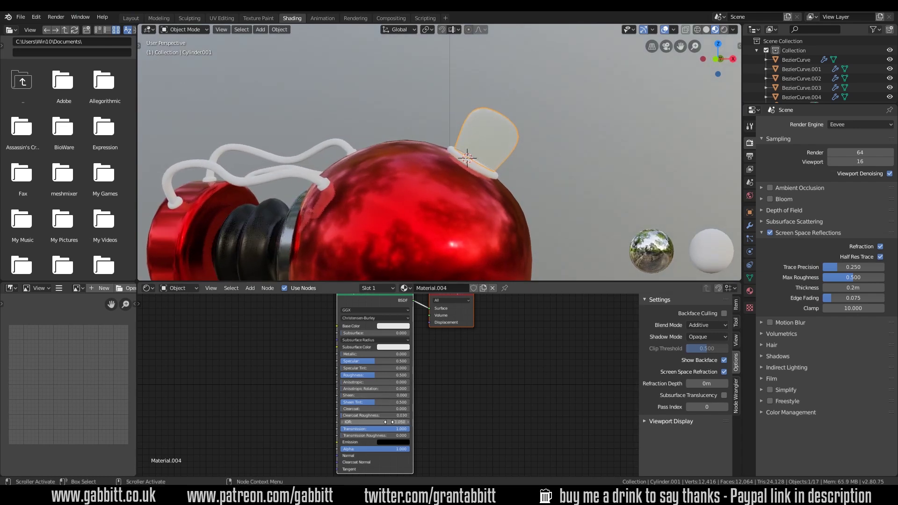
Raise the IOR of the knob's glass material to 1.350
drag(404, 423, 384, 423)
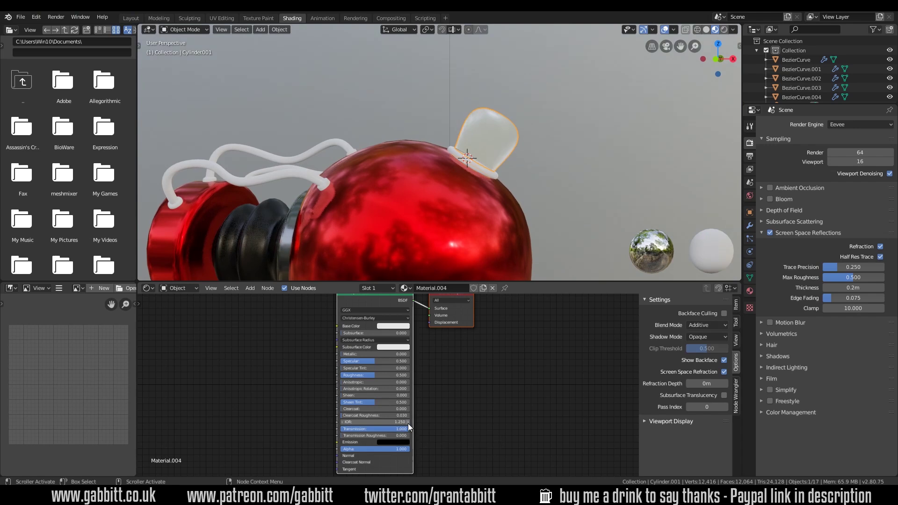
click(407, 421)
middle_drag(466, 212, 485, 92)
scroll(484, 91, down, 3)
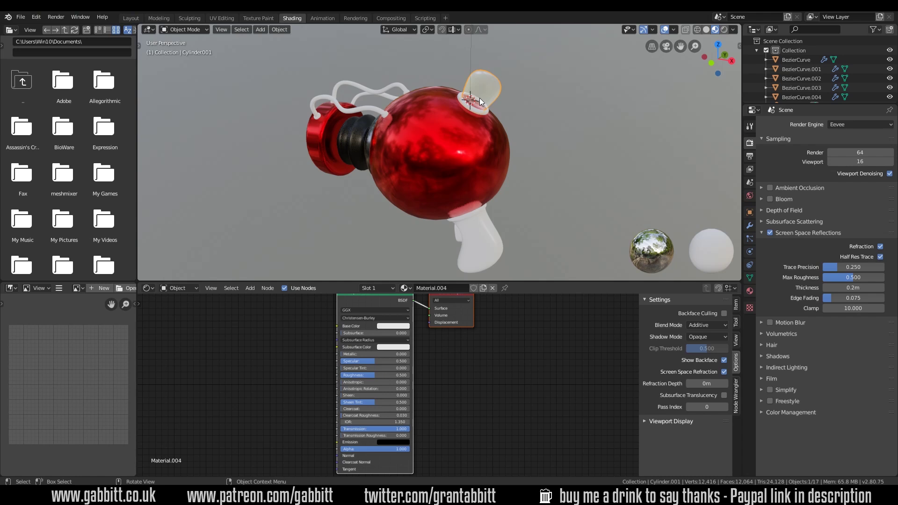
middle_drag(479, 97, 330, 117)
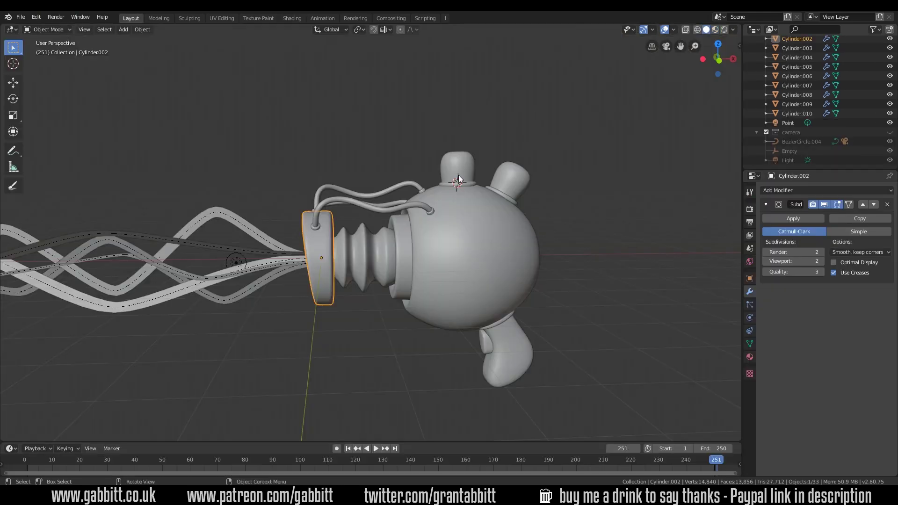
Display the finished ray gun with Rendered shading in the Shading workspace and merge the timeline area into the 3D viewport
click(724, 30)
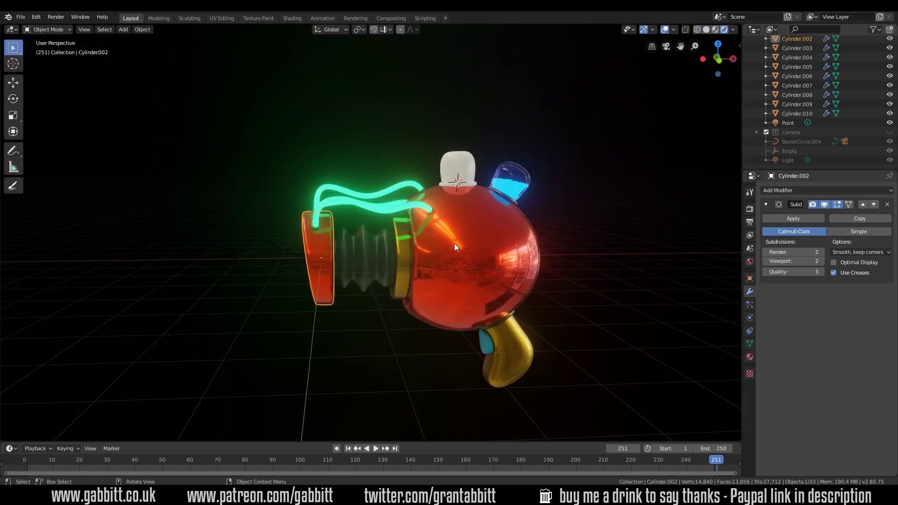
click(291, 18)
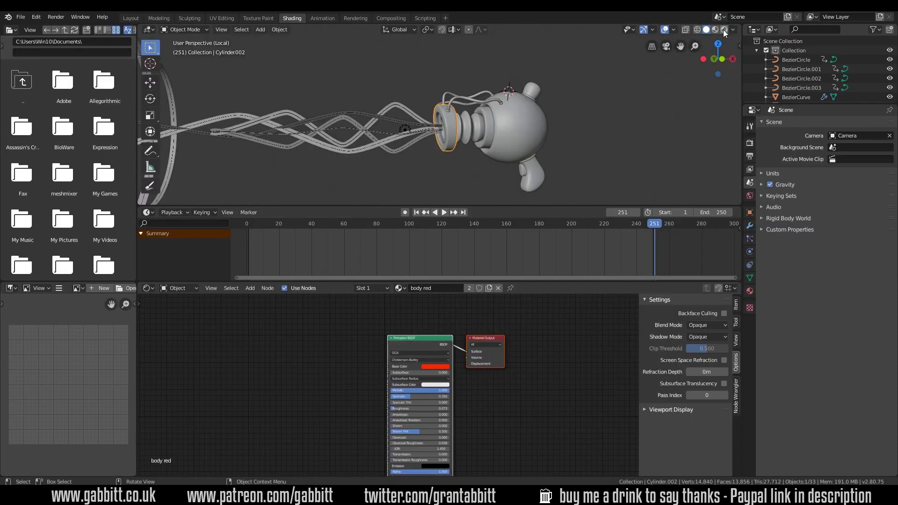
right_click(561, 212)
click(514, 216)
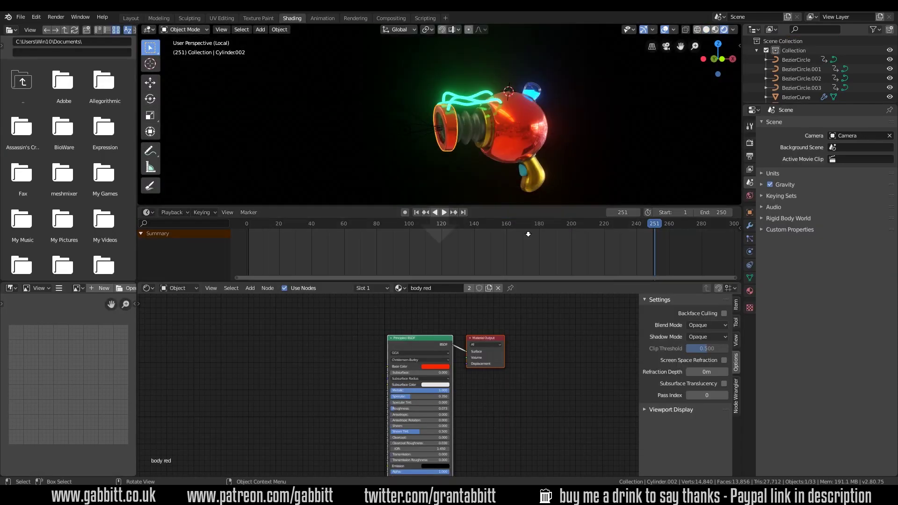
click(557, 221)
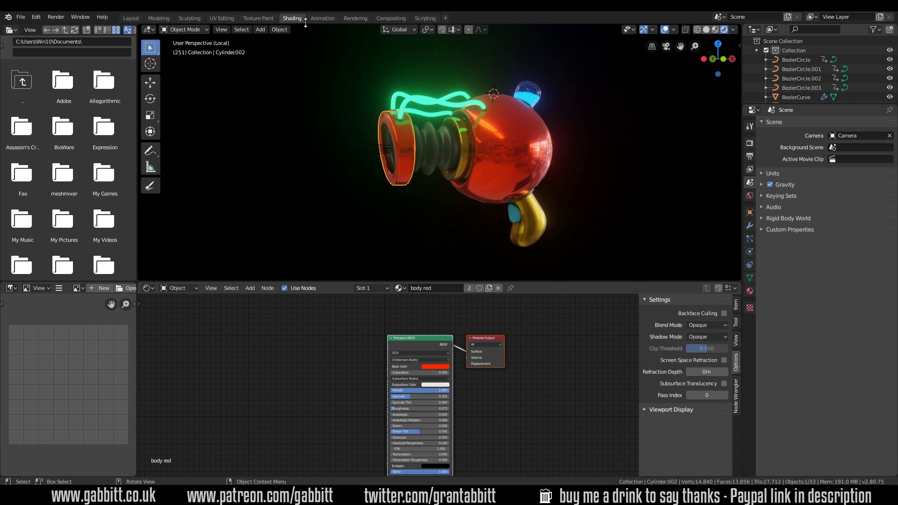
Compare the finished ray gun in Look Dev and Rendered shading, and examine the materials of its handle and trigger
click(714, 29)
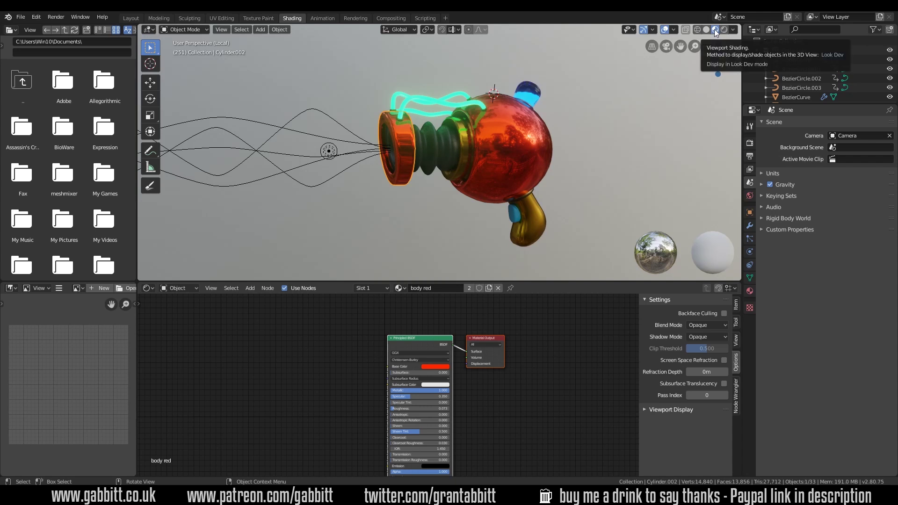
click(724, 30)
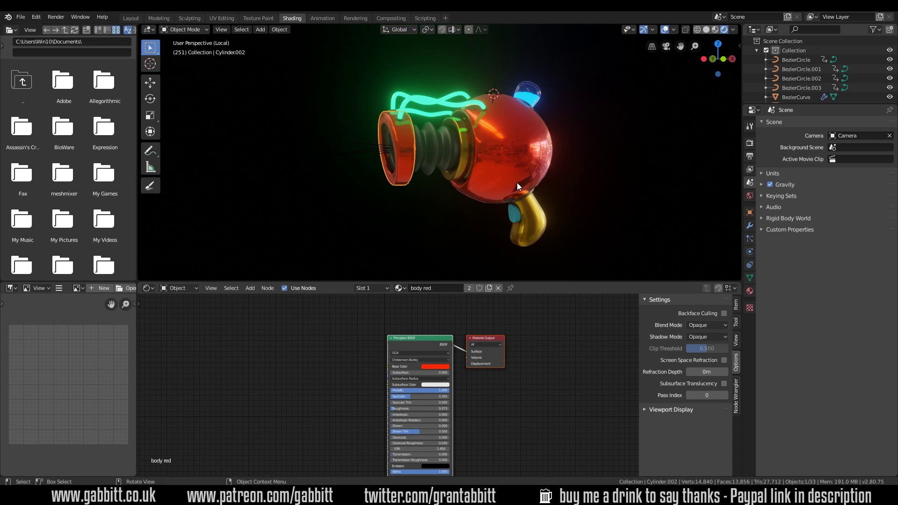
click(510, 244)
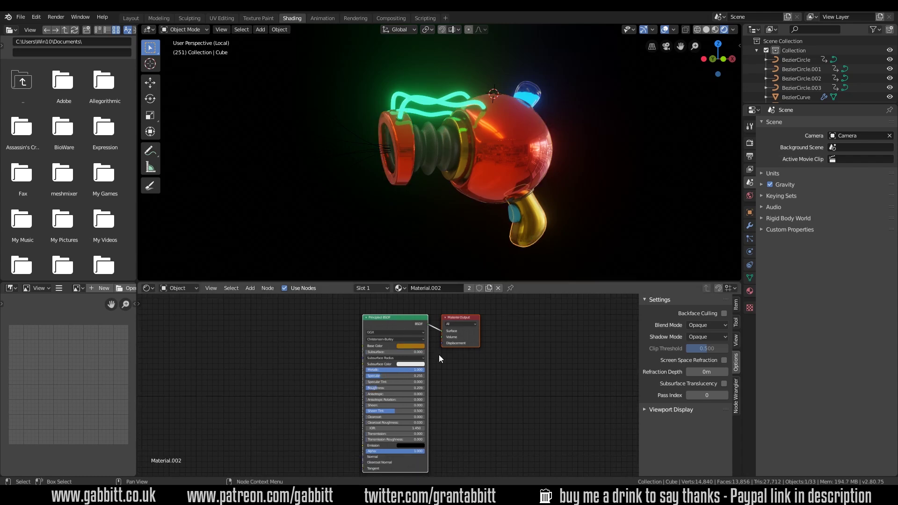
click(511, 218)
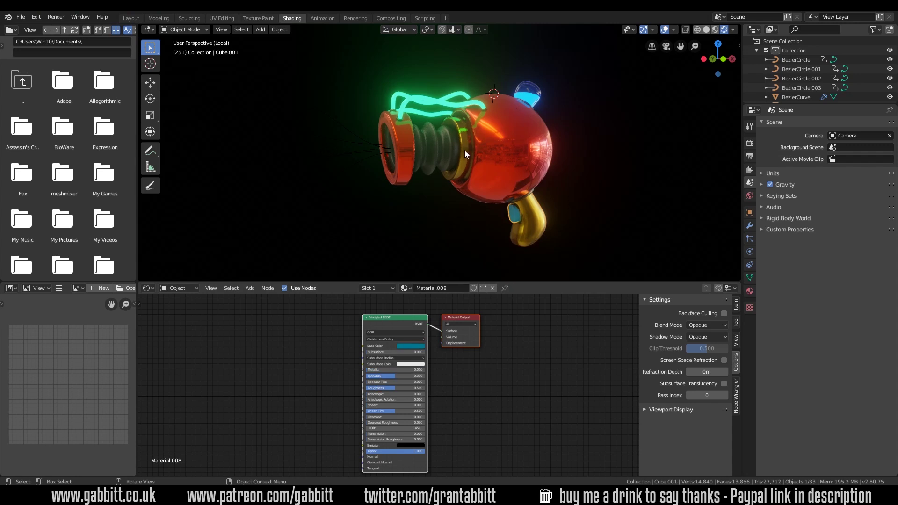
click(475, 176)
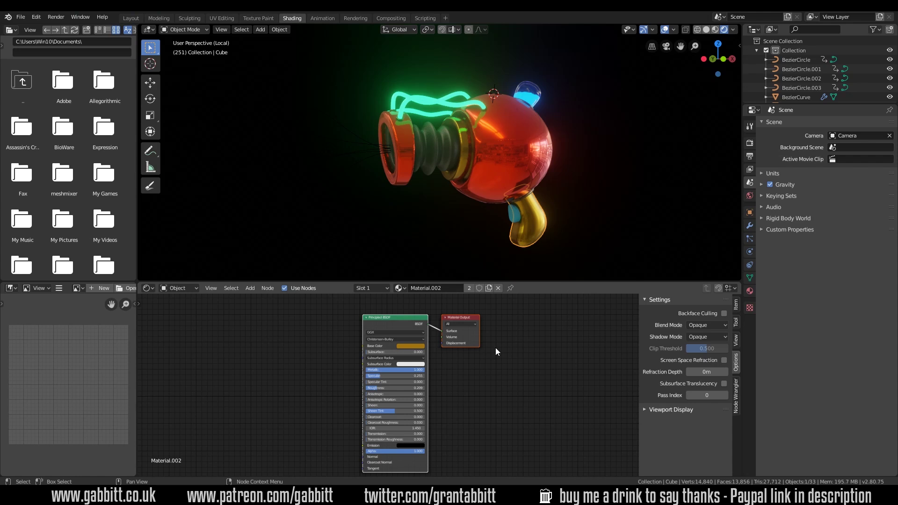
Display the Eevee render settings and compare the ray gun with Ambient Occlusion off and on
click(750, 144)
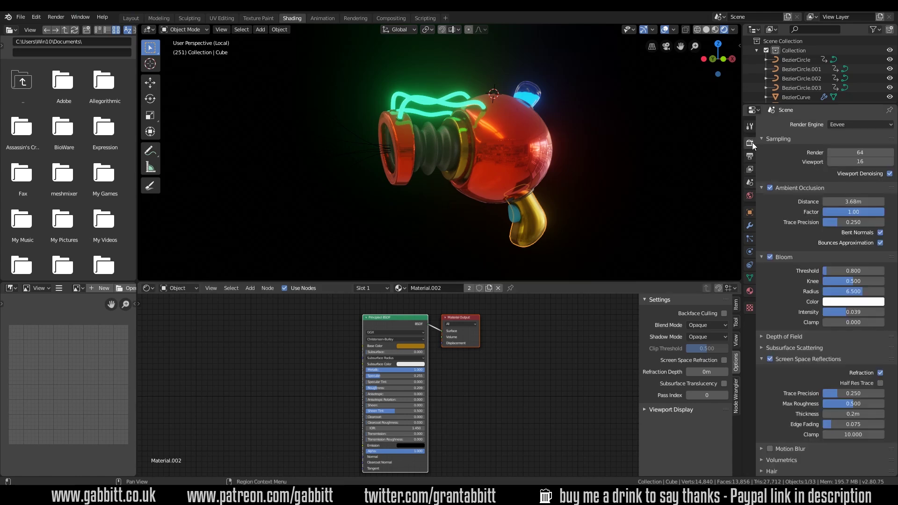
click(769, 187)
click(770, 187)
click(770, 187)
click(769, 187)
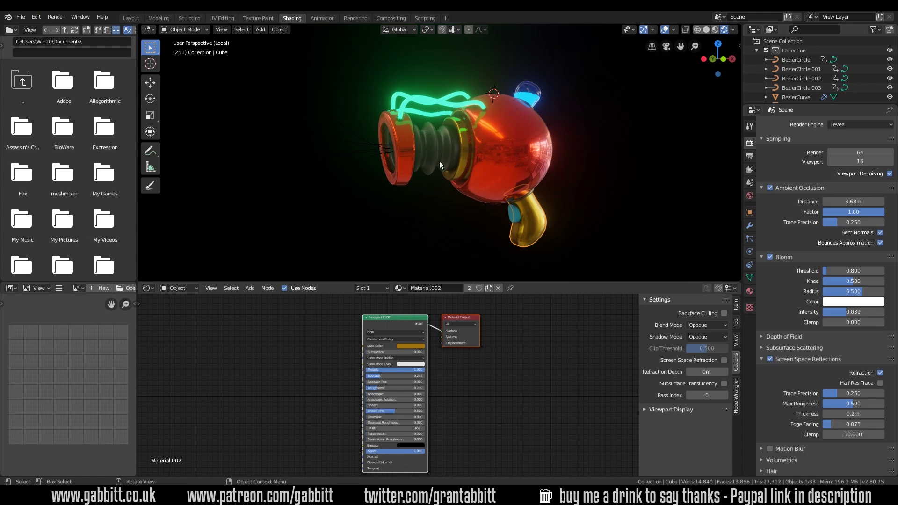
click(770, 188)
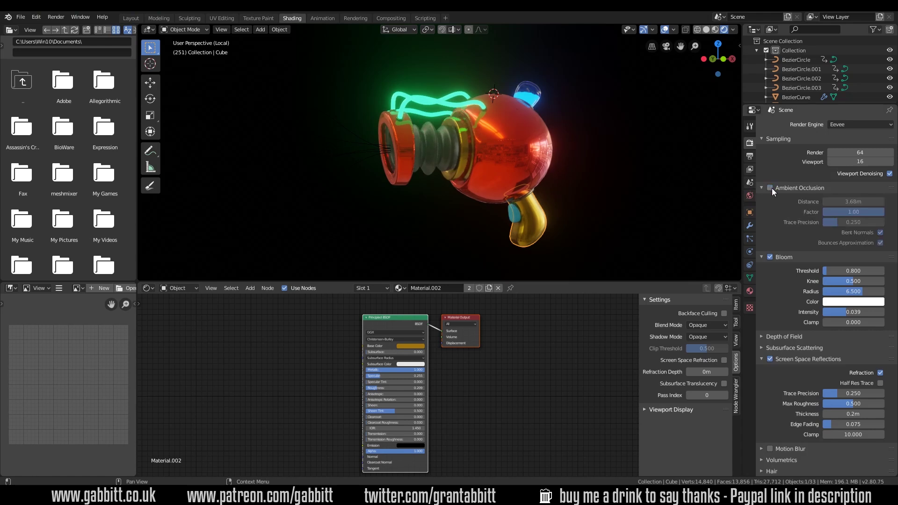
click(770, 187)
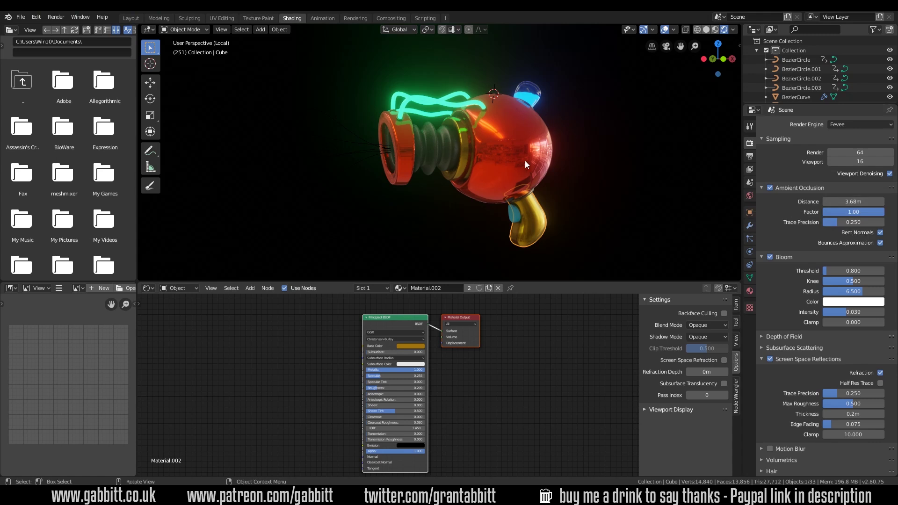
Switch Bloom off and on to compare the glow around the ray gun's emissive parts
click(770, 257)
click(770, 255)
click(770, 255)
click(769, 256)
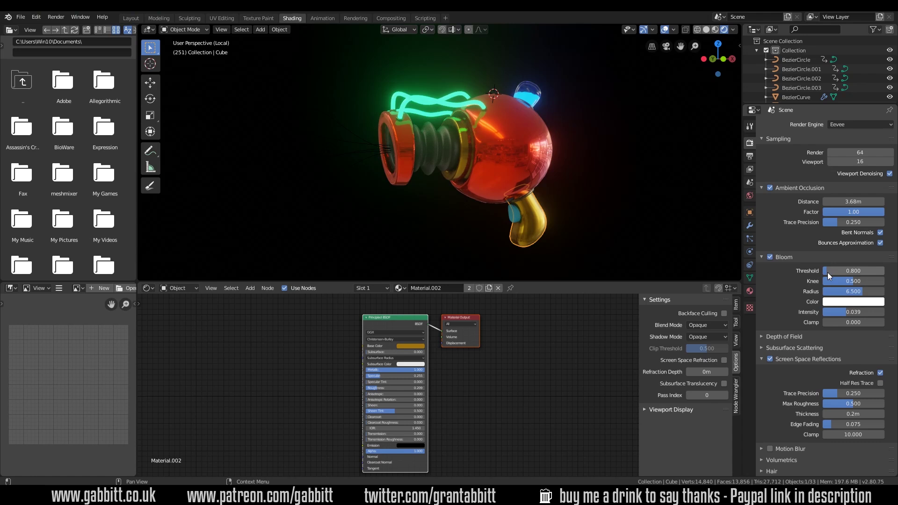
Set the Bloom Threshold to 0.576, Radius to 5.157 and Intensity to 0.074, and compare reflections with Half Res Trace on and off
drag(828, 276, 853, 276)
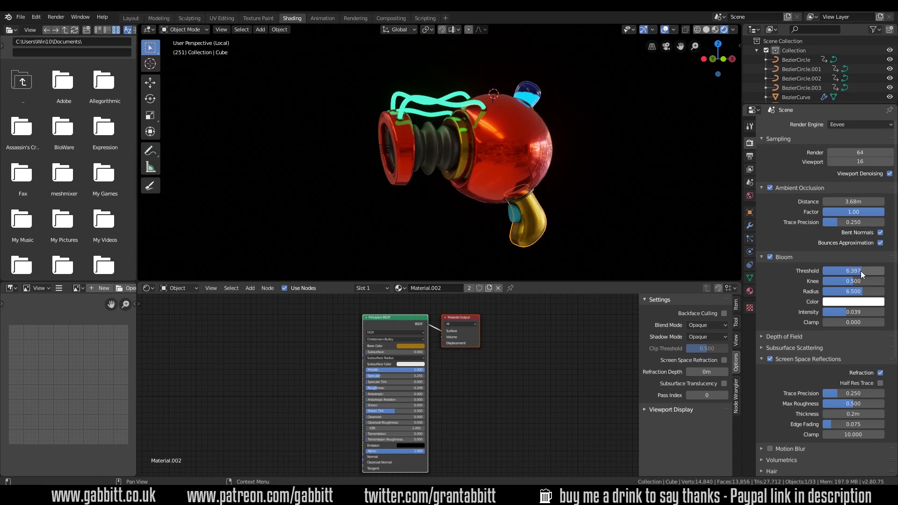
drag(861, 271, 816, 273)
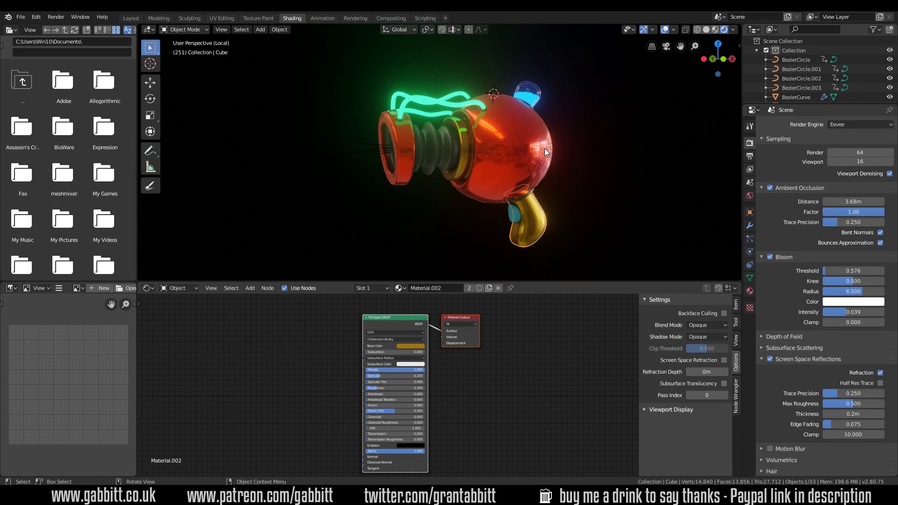
drag(857, 291, 844, 311)
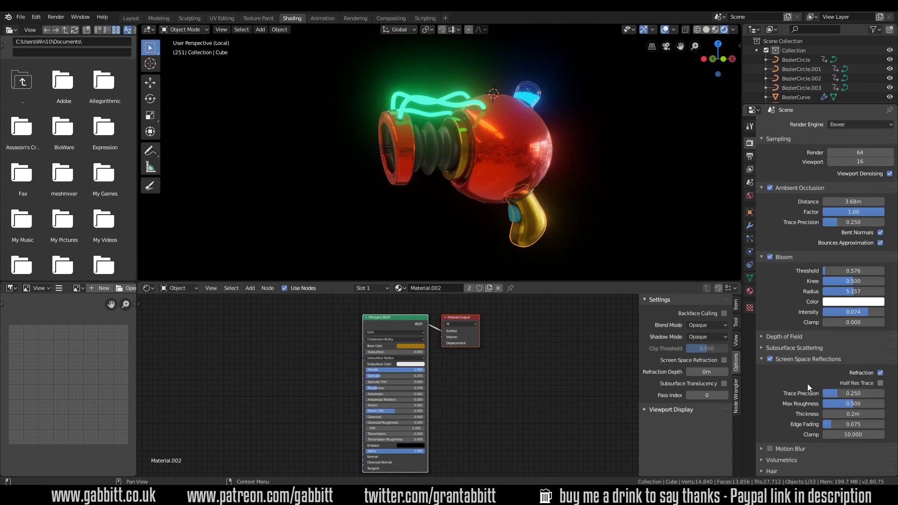
click(880, 384)
click(880, 383)
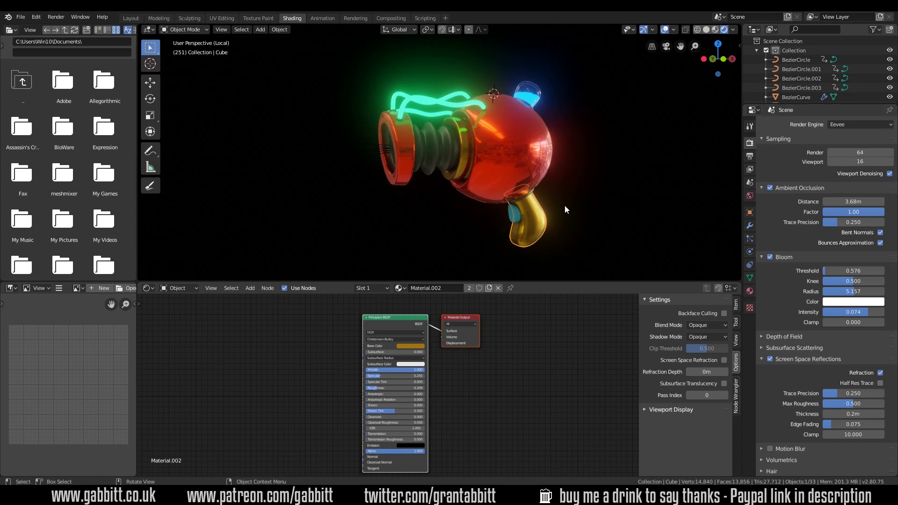
Reduce the World node tree to a single black Background node connected to the World Output's Surface
click(185, 291)
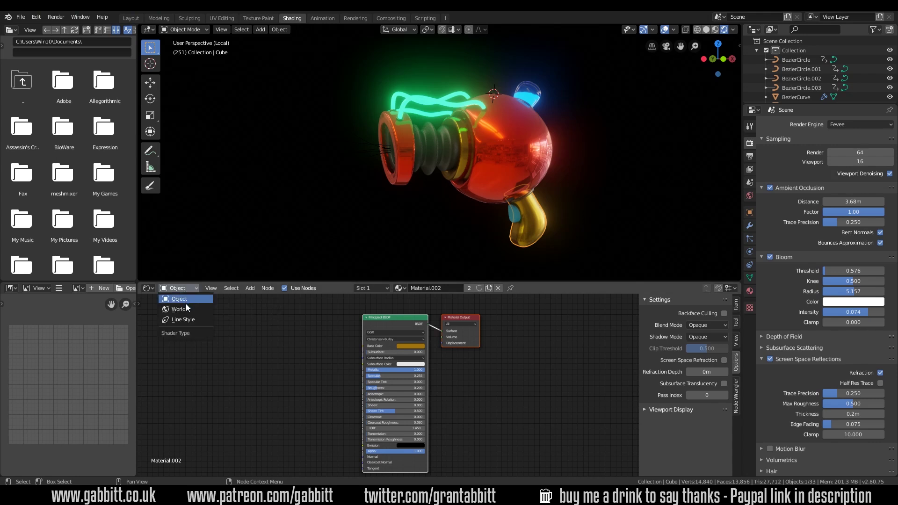
click(186, 309)
key(Home)
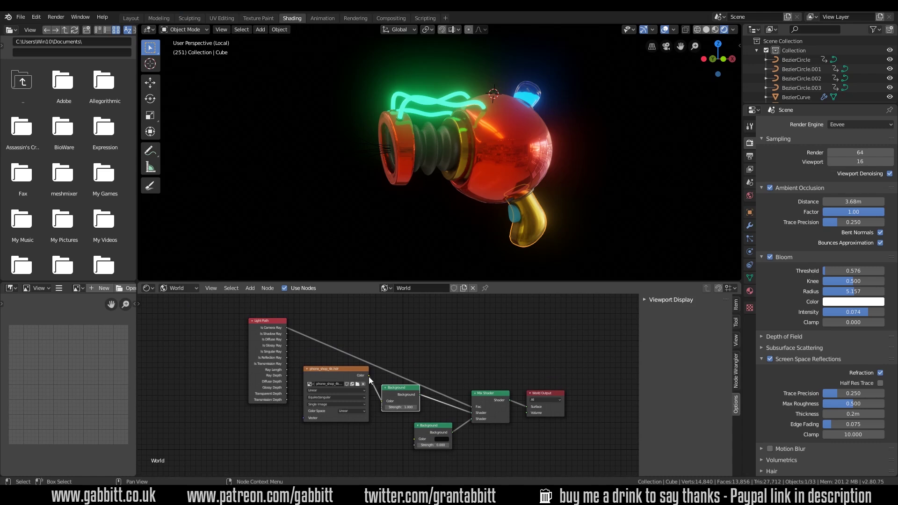
drag(220, 310, 495, 399)
key(x)
drag(453, 432, 526, 406)
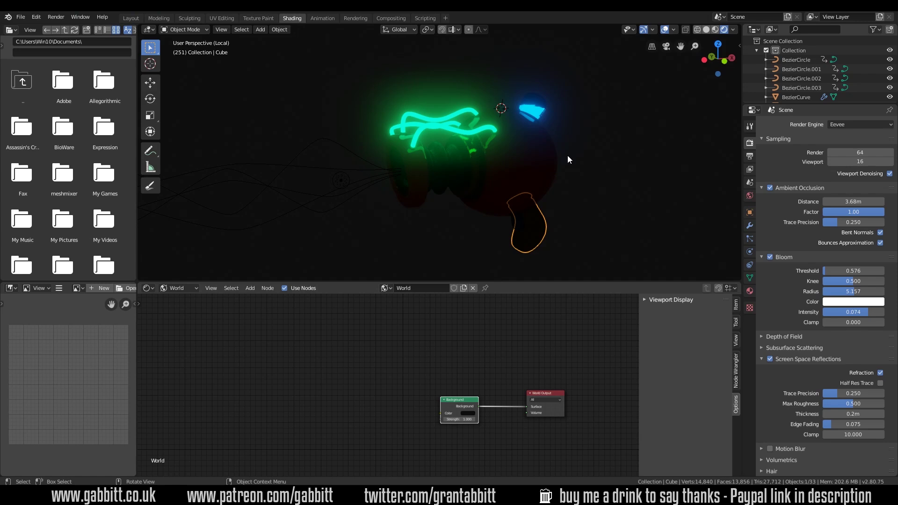
drag(455, 398, 451, 369)
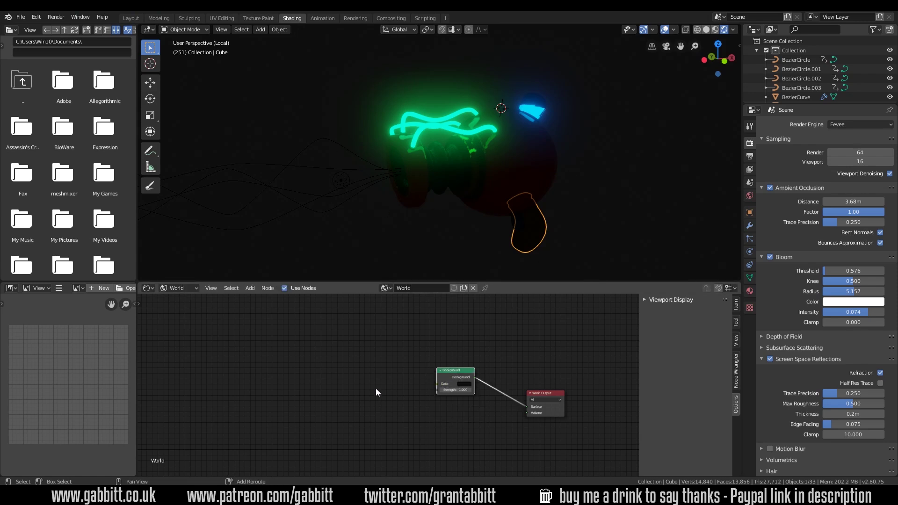
Add an Environment Texture node, load RsUFIZ.jpg from the hdri folder, and connect its Color to the Background node
key(shift+a)
mouse_move(360, 417)
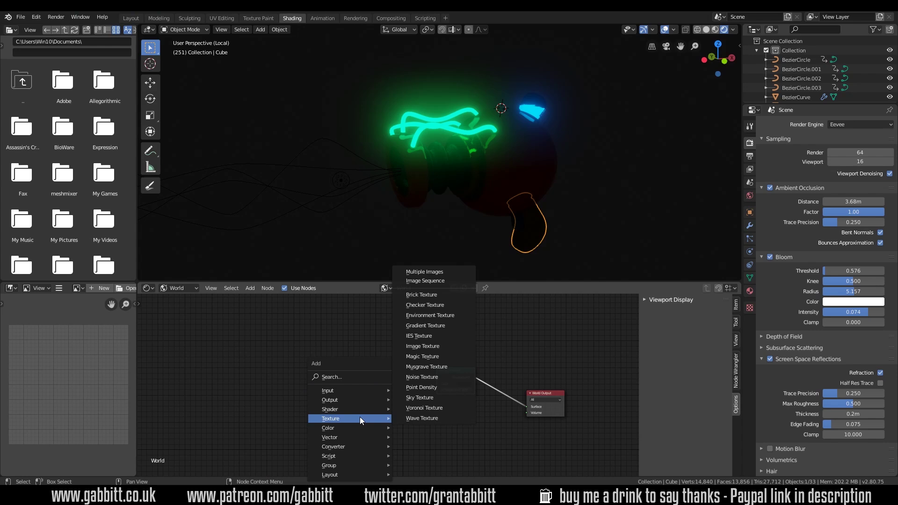
click(421, 316)
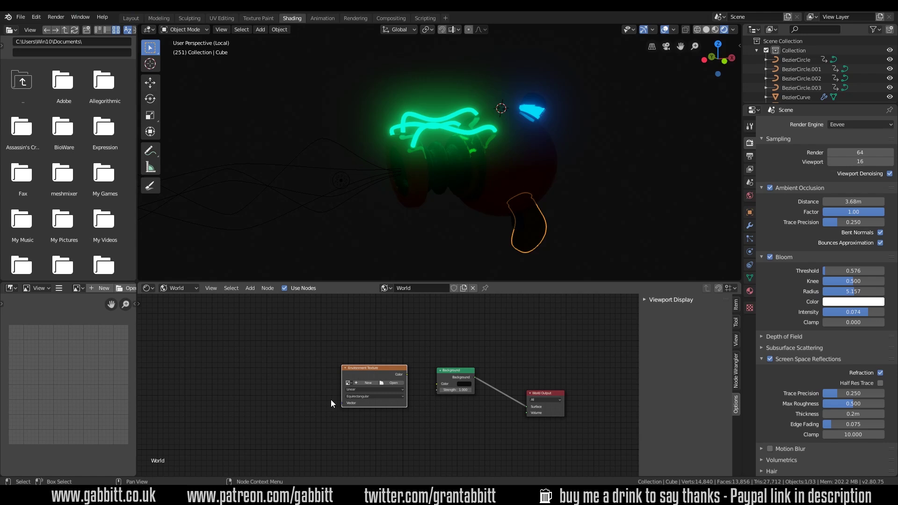
click(391, 383)
click(24, 171)
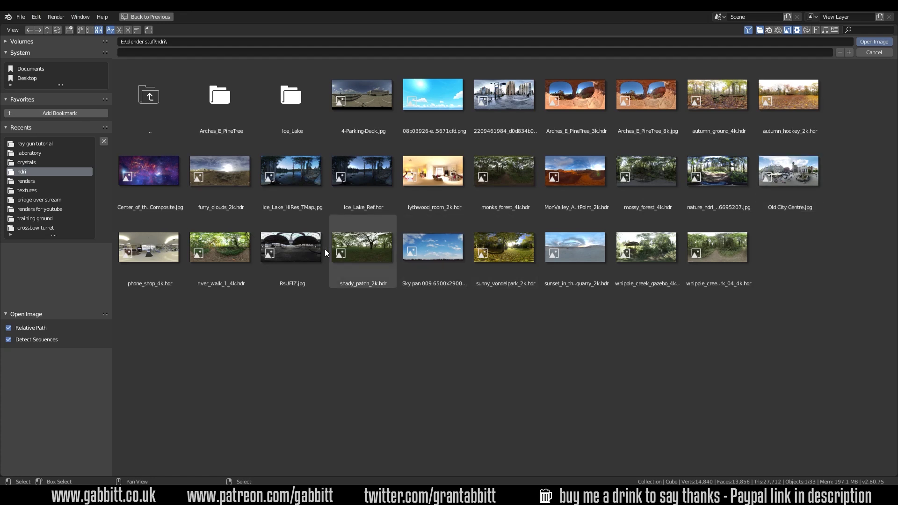
double_click(293, 251)
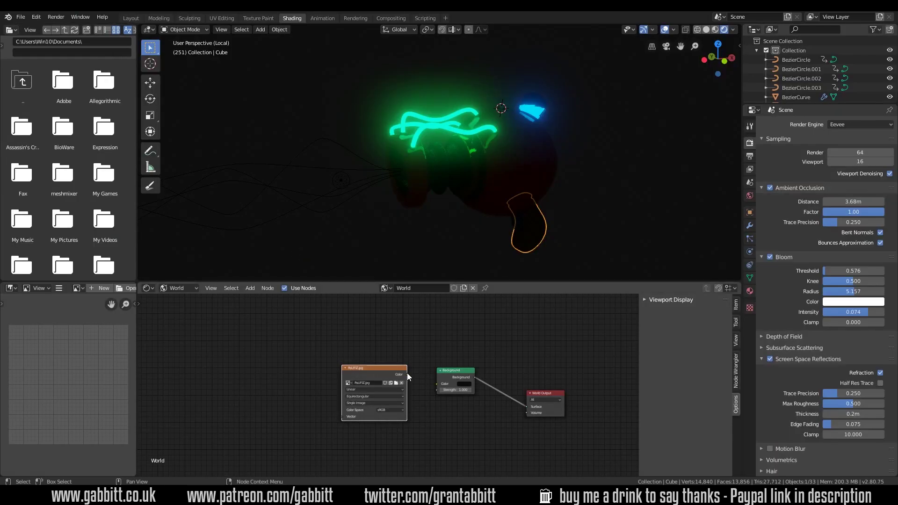
drag(407, 375, 438, 384)
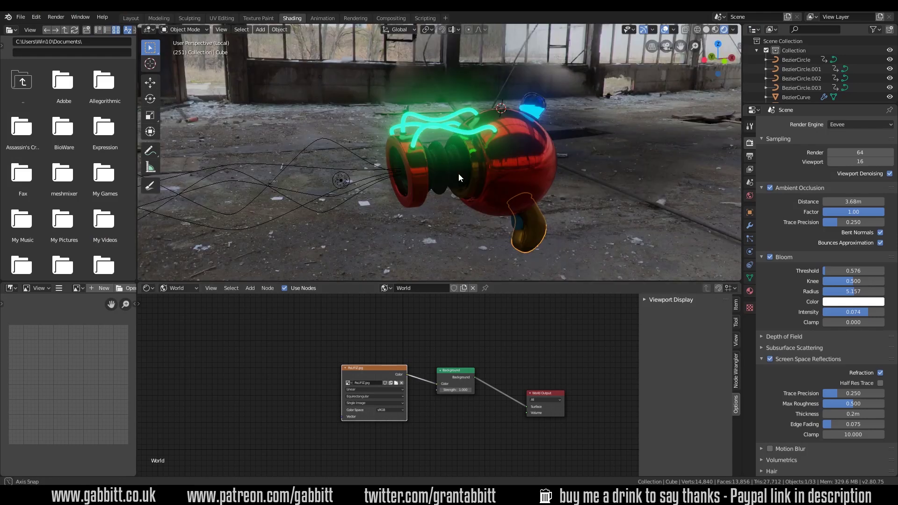
Raise the Background node's Strength and place a duplicate of the node below it
mouse_move(459, 173)
middle_down()
mouse_move(522, 179)
mouse_move(590, 170)
mouse_move(442, 175)
middle_up()
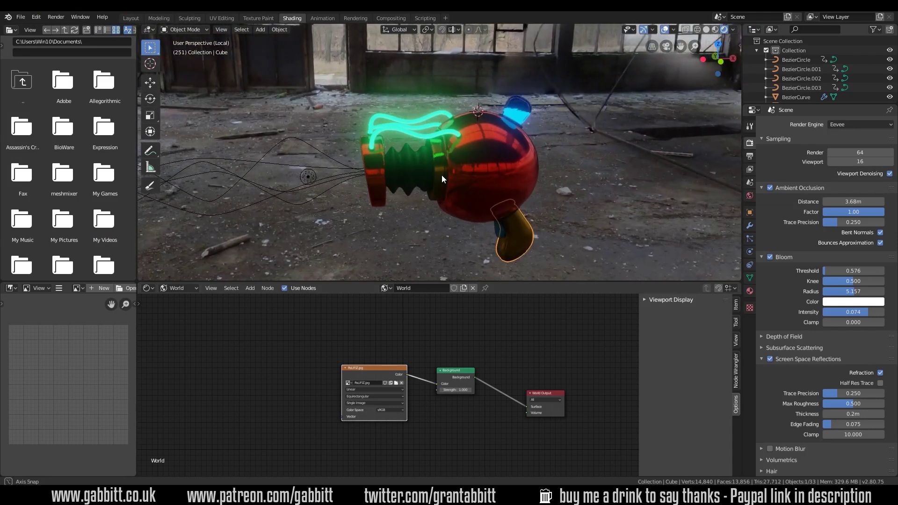
drag(454, 390, 465, 361)
click(450, 379)
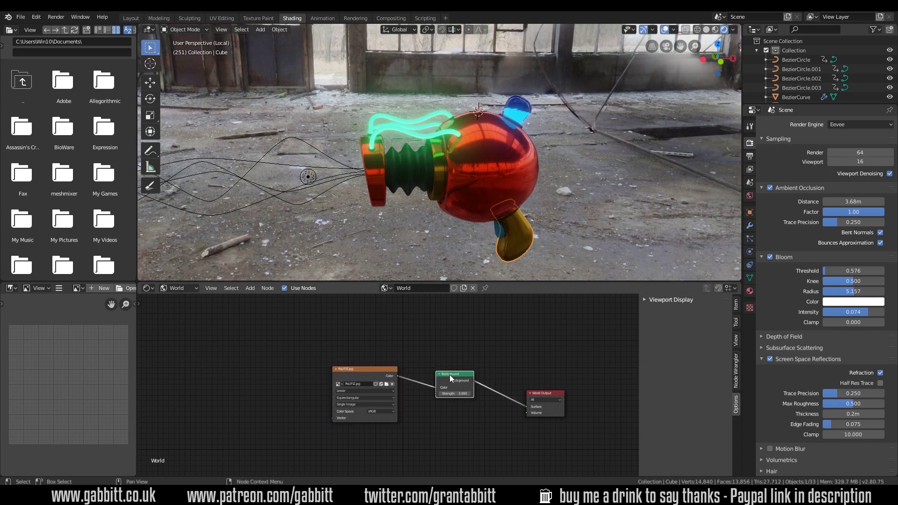
key(shift+d)
click(452, 428)
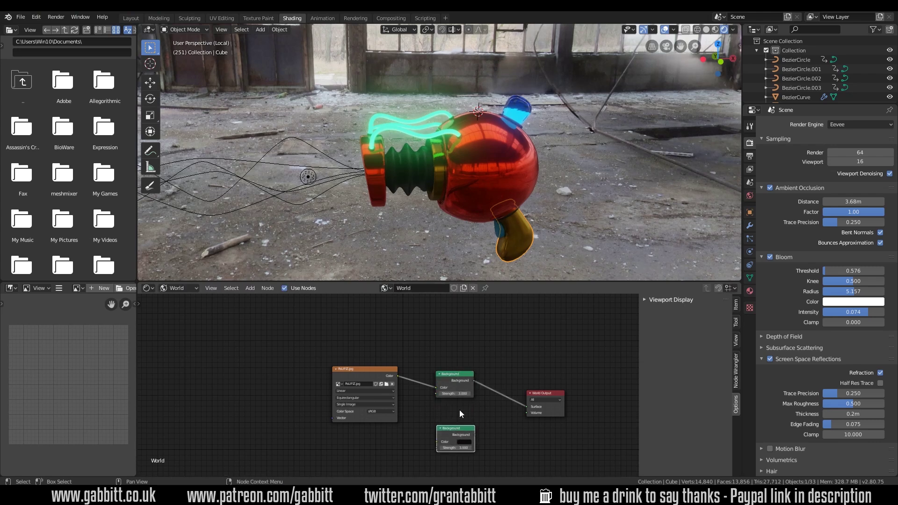
Add a Mix Shader, feed both Background nodes into it, and connect it to the World Output's Surface
drag(545, 393, 605, 383)
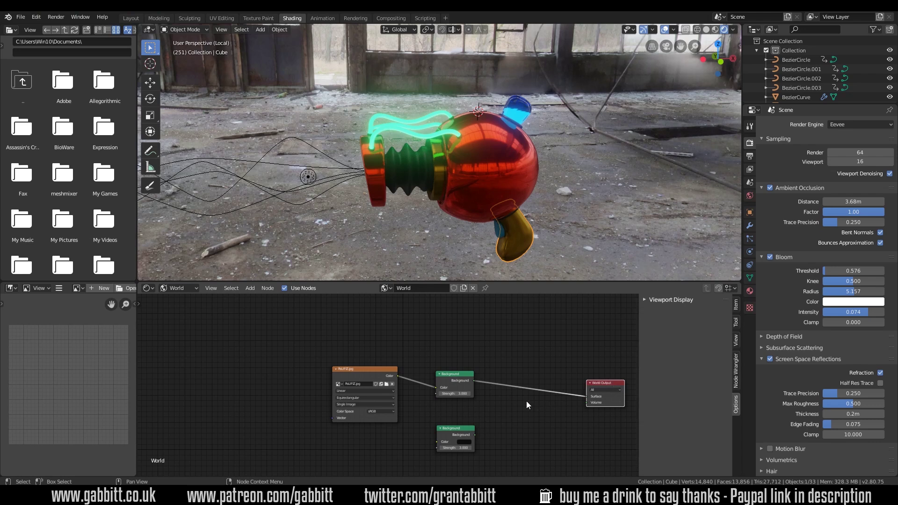
key(shift+a)
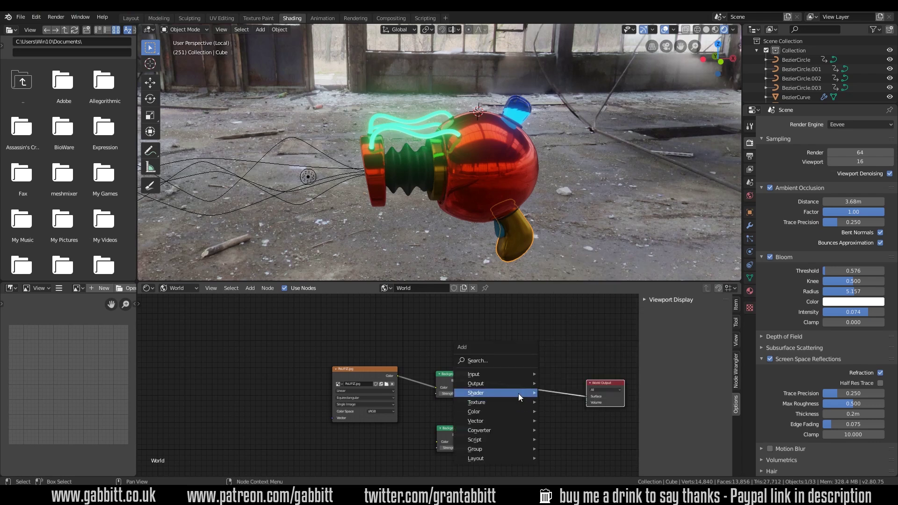
mouse_move(516, 391)
click(564, 424)
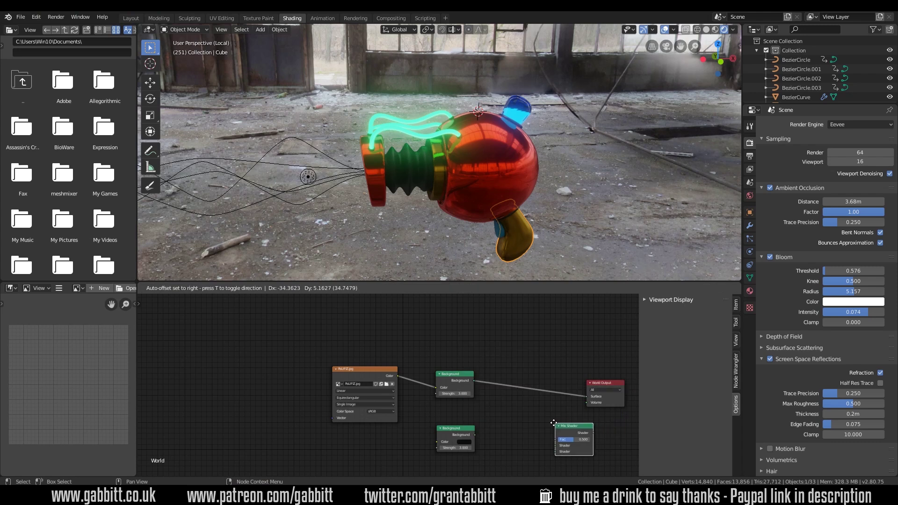
click(514, 396)
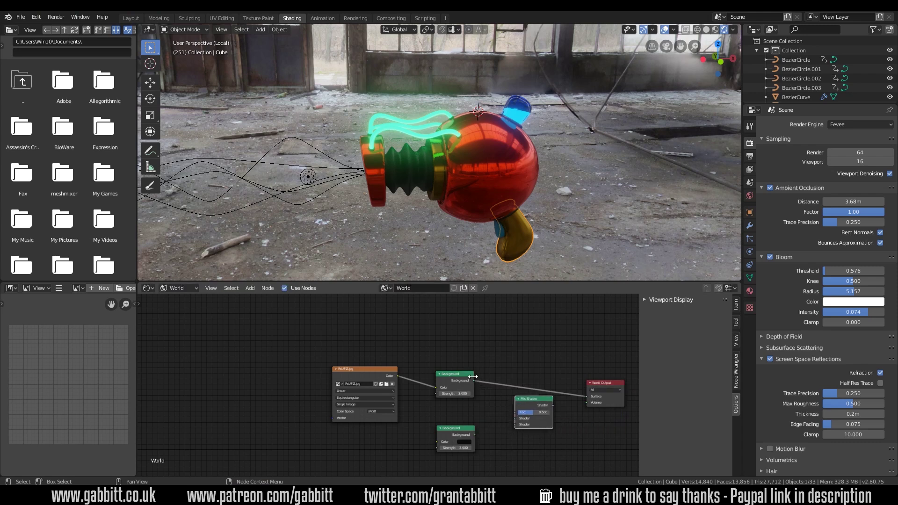
drag(473, 381, 585, 395)
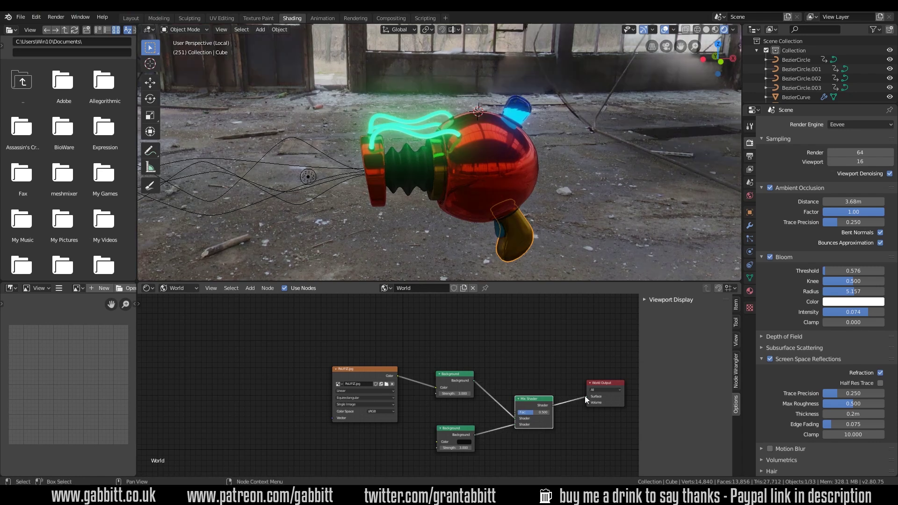
Test the Mix Shader's Fac between 0 and 1, and set the lower Background node's Strength to 0
drag(534, 411, 510, 411)
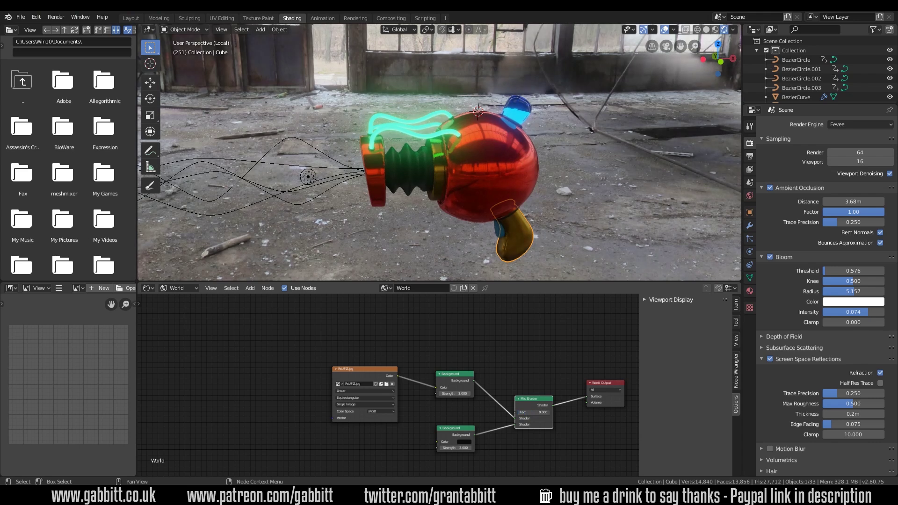
drag(517, 412, 549, 412)
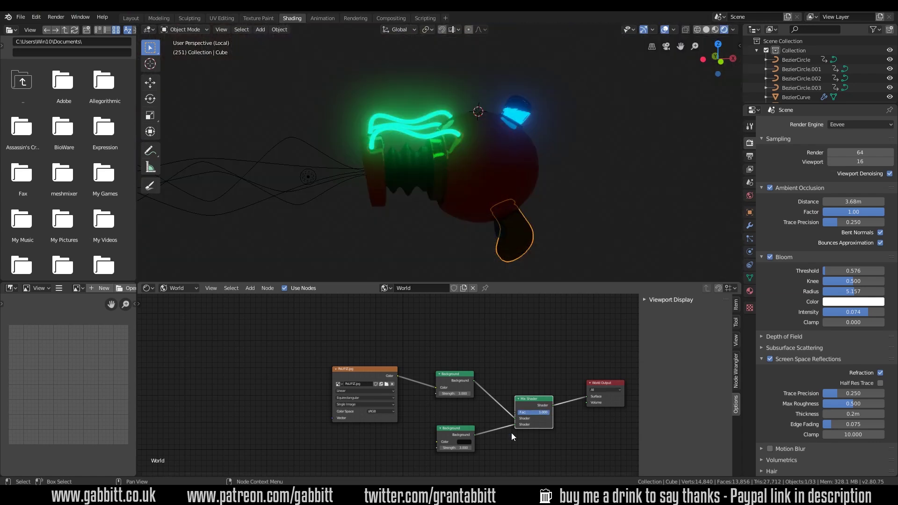
drag(460, 449, 455, 448)
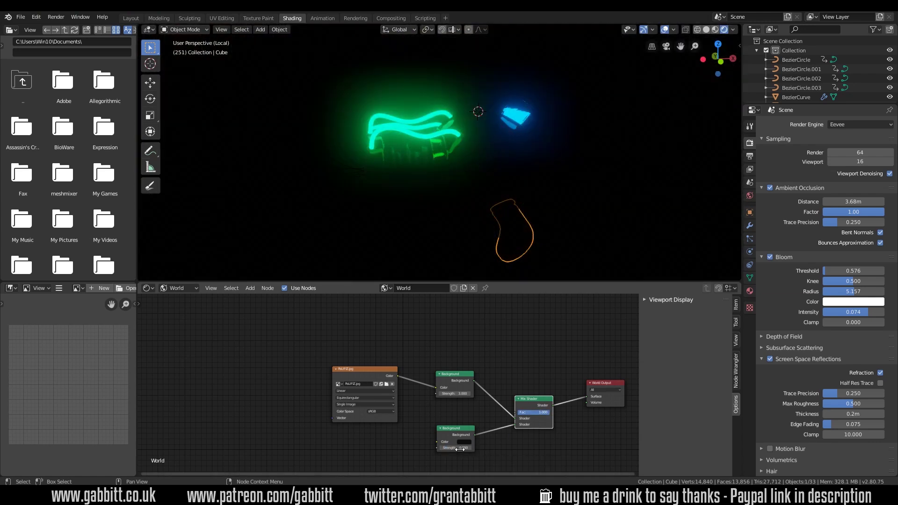
middle_drag(500, 166, 515, 165)
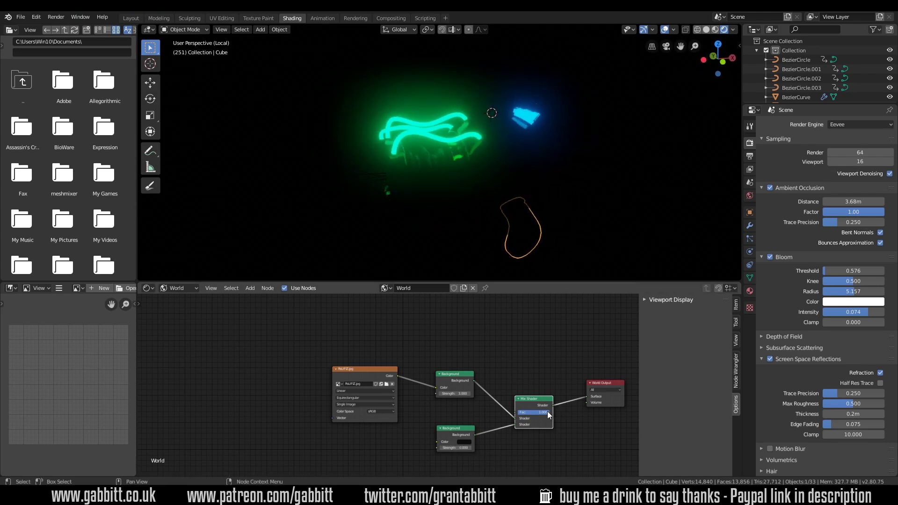
drag(547, 411, 546, 411)
mouse_move(537, 412)
mouse_down()
mouse_move(514, 412)
mouse_move(550, 412)
mouse_up()
Add a Light Path node, connect Is Camera Ray to the Mix Shader's Fac, and space out the Background nodes
key(shift+a)
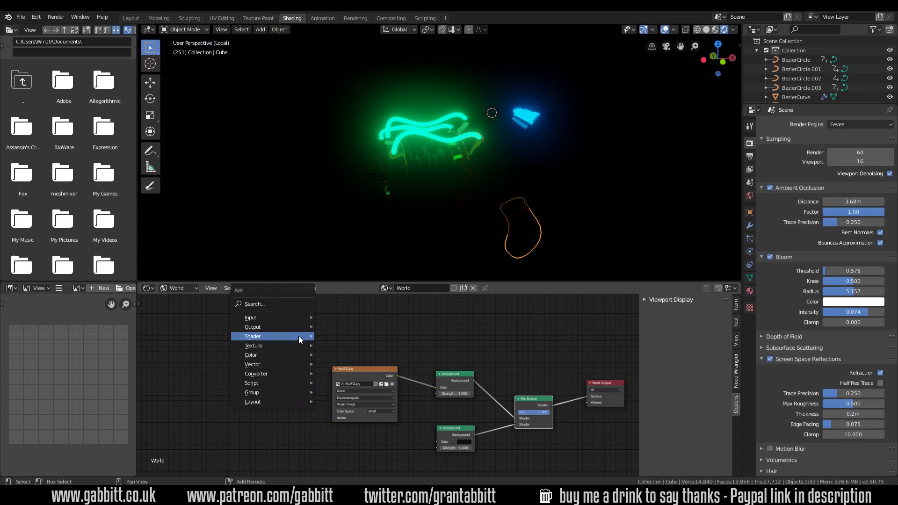
mouse_move(297, 317)
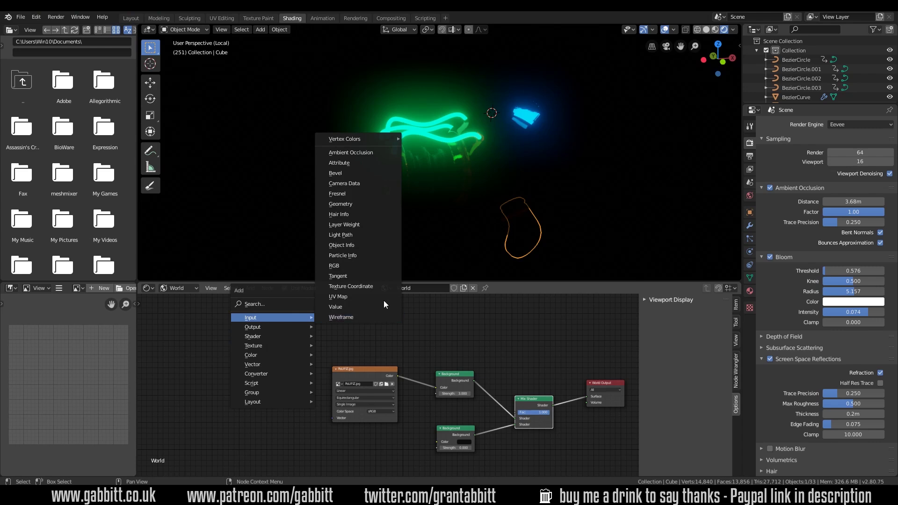
click(363, 233)
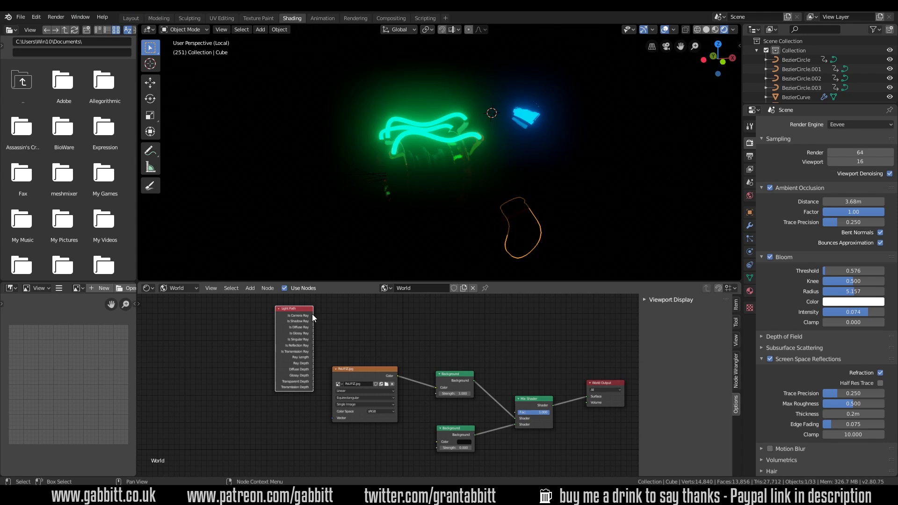
drag(313, 315, 515, 413)
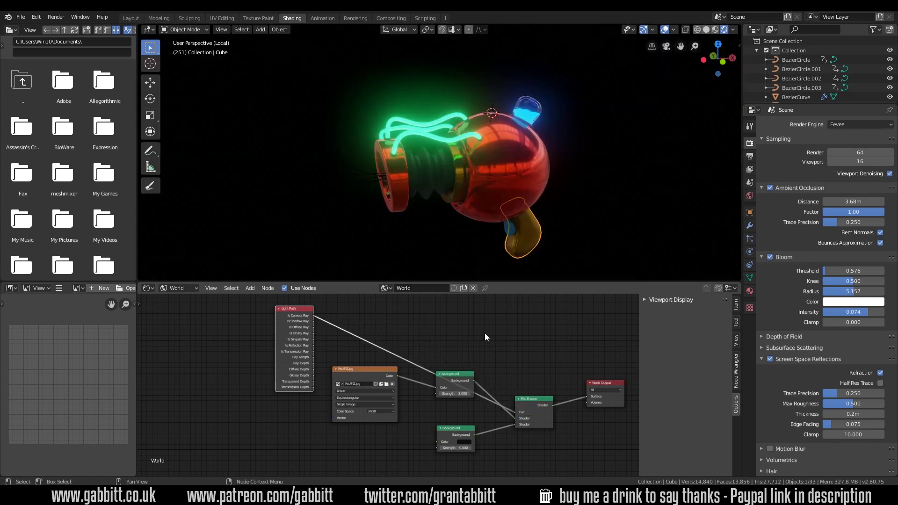
drag(452, 429, 452, 441)
drag(455, 380, 447, 401)
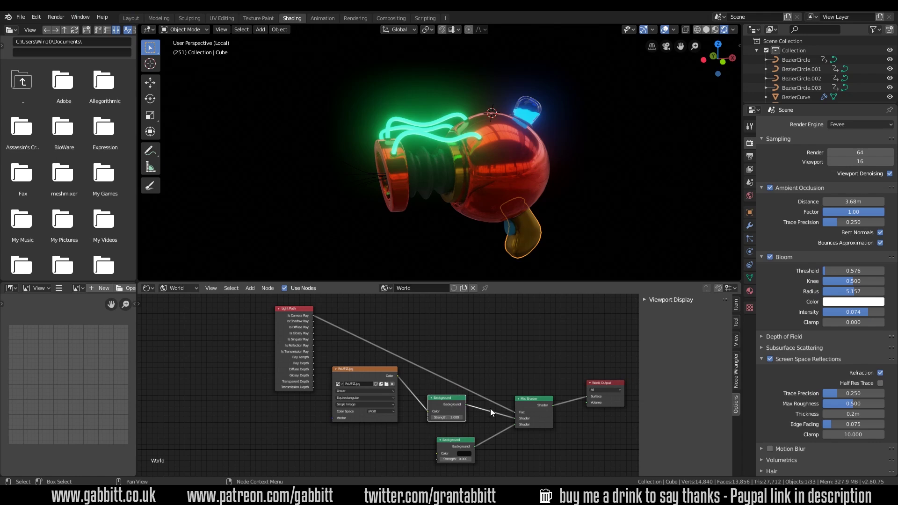